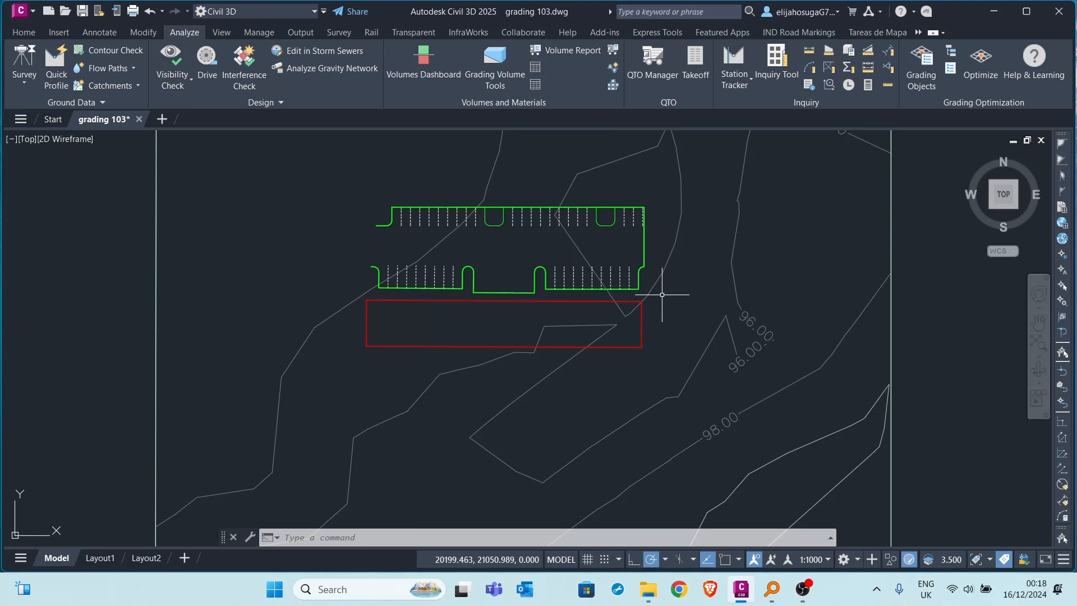
Open the existing ground surface in the Object Viewer.
middle_click_drag(638, 286, 668, 345)
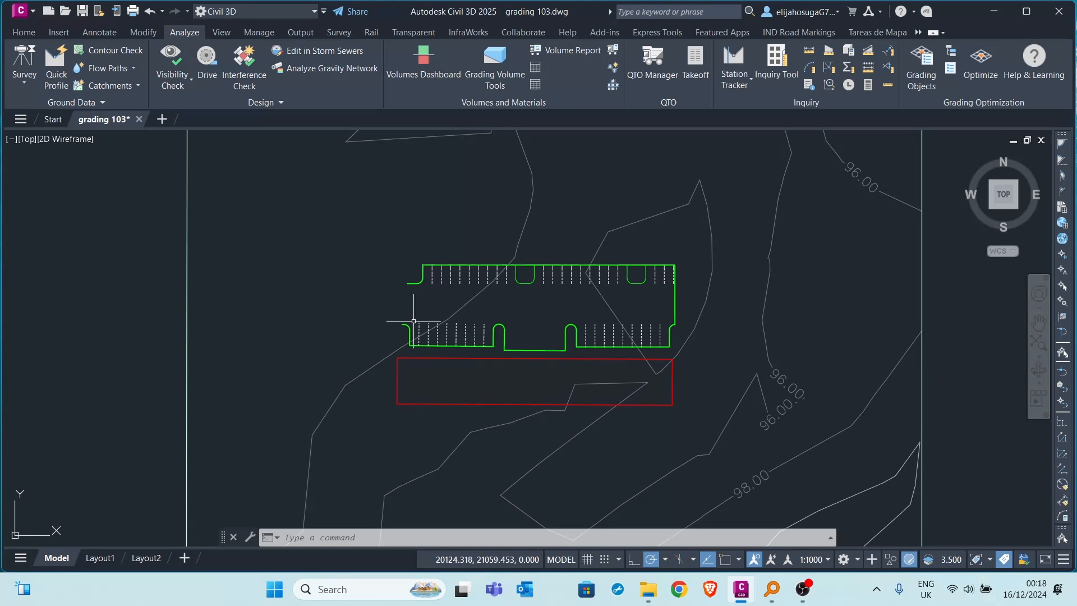
mouse_move(413, 326)
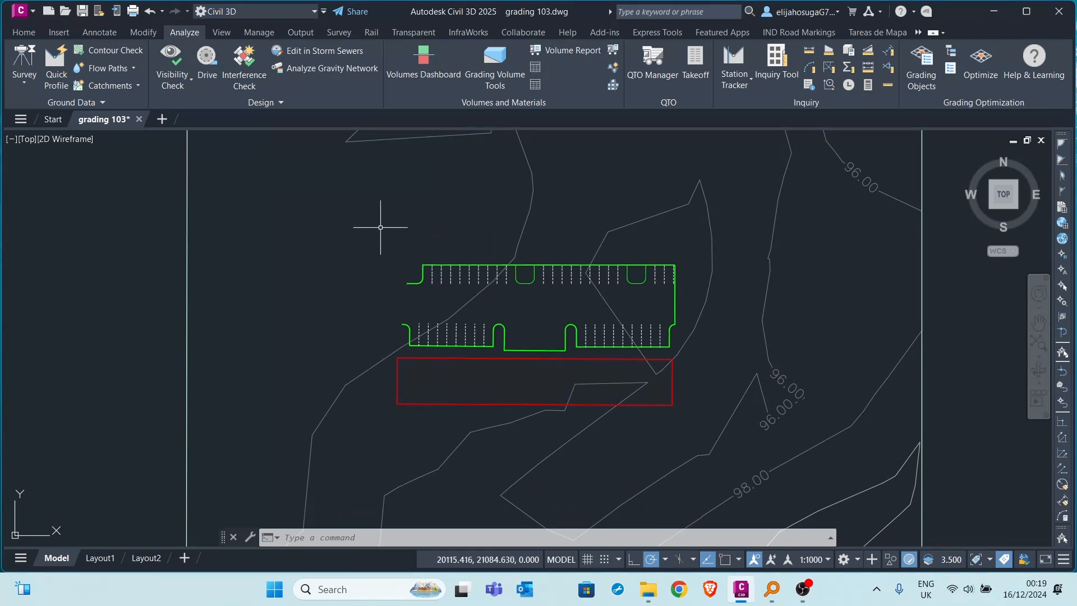
scroll(413, 259, "down", 4)
mouse_move(468, 367)
middle_mouse_down()
mouse_move(466, 308)
mouse_move(507, 366)
middle_mouse_up()
scroll(475, 308, "up", 2)
scroll(474, 306, "down", 1)
scroll(511, 366, "up", 1)
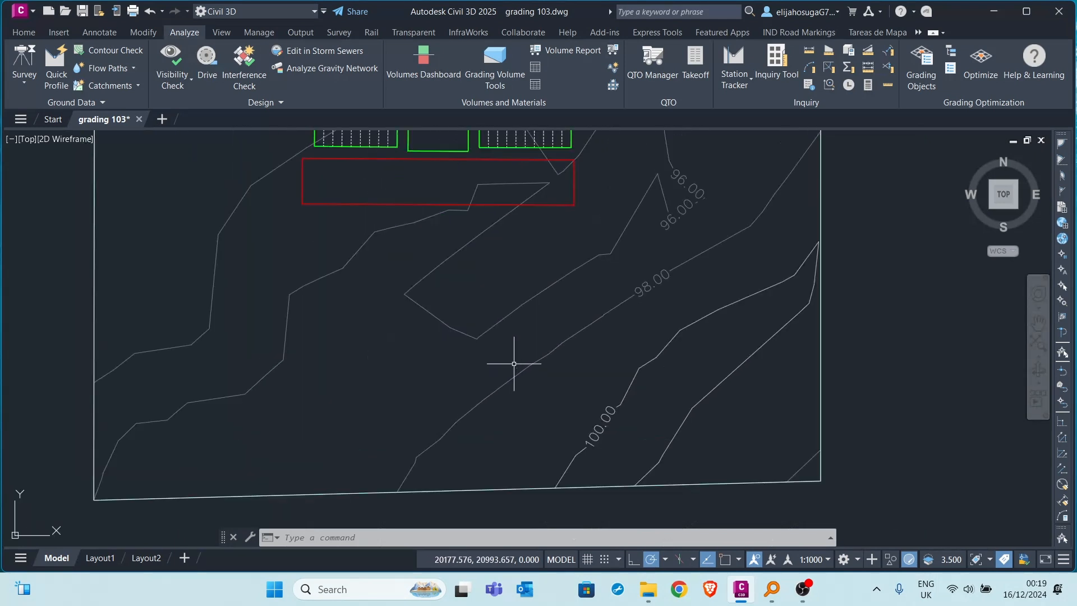
left_click(491, 327)
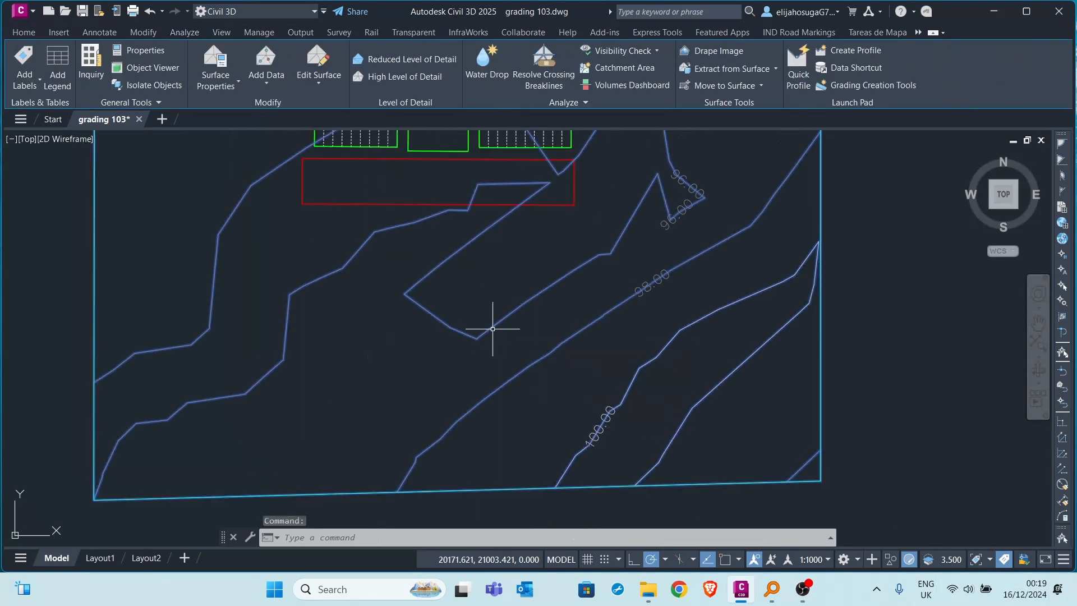
scroll(492, 328, "down", 5)
scroll(480, 275, "up", 2)
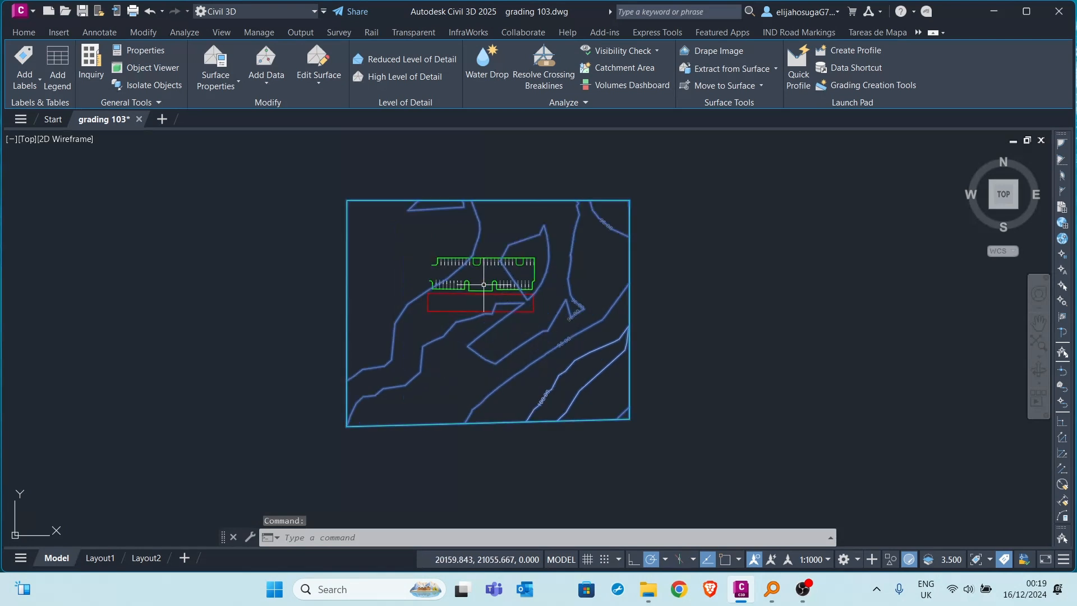
right_click(511, 345)
left_click(555, 301)
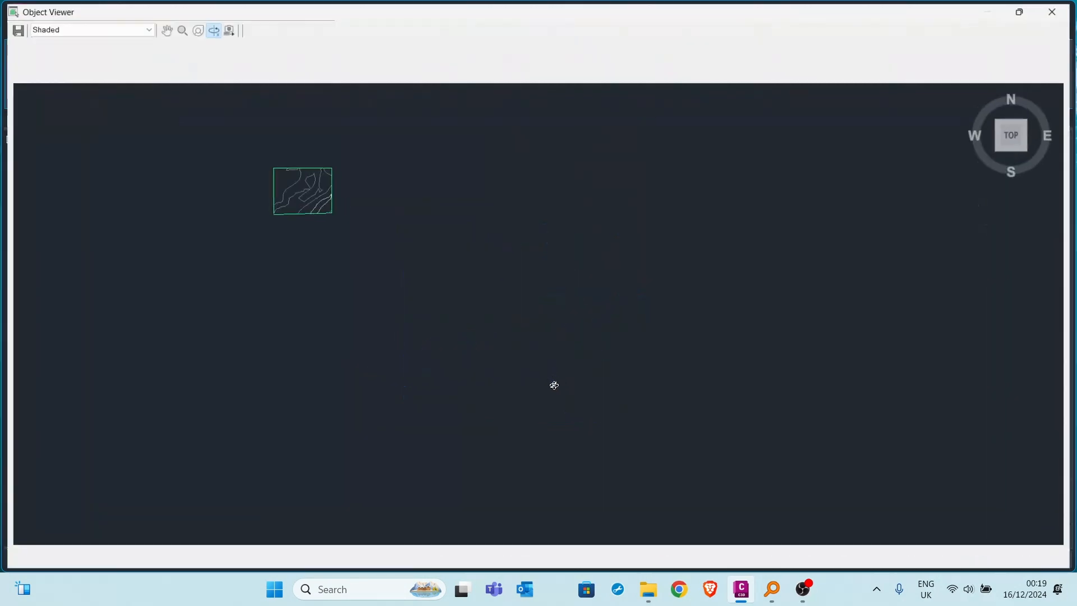
Examine the ground surface's terrain in 3D from several angles, including an isometric view, and close the viewer.
mouse_move(303, 249)
left_mouse_down()
mouse_move(296, 227)
mouse_move(373, 315)
mouse_move(786, 223)
left_mouse_up()
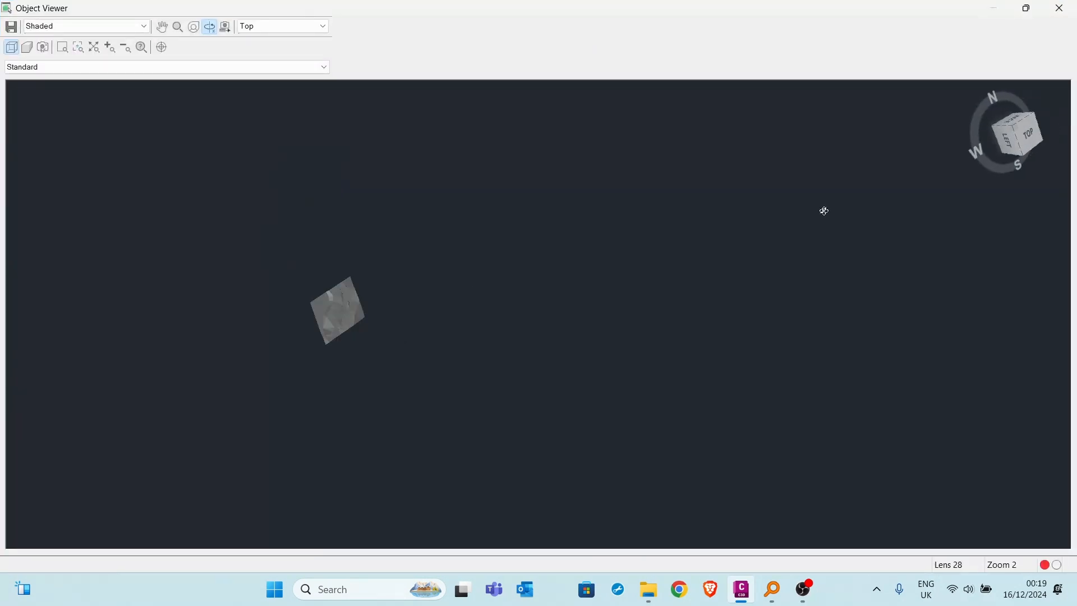
left_click(1024, 155)
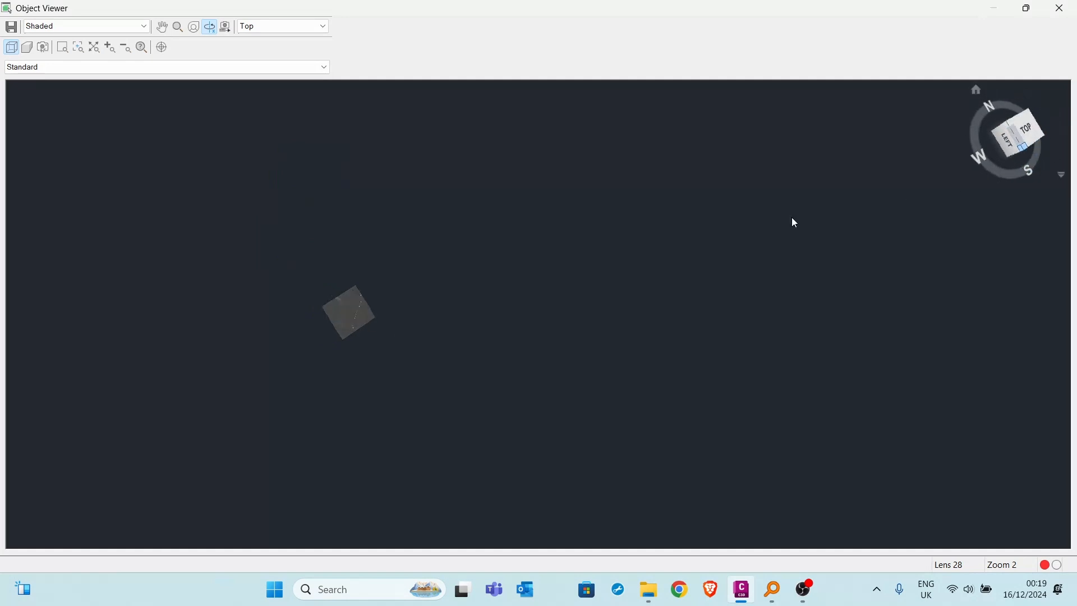
middle_click_drag(490, 329, 685, 252)
scroll(507, 290, "up", 4)
middle_click_drag(341, 316, 726, 277)
scroll(448, 312, "up", 2)
middle_click_drag(476, 308, 665, 314)
scroll(641, 330, "down", 3)
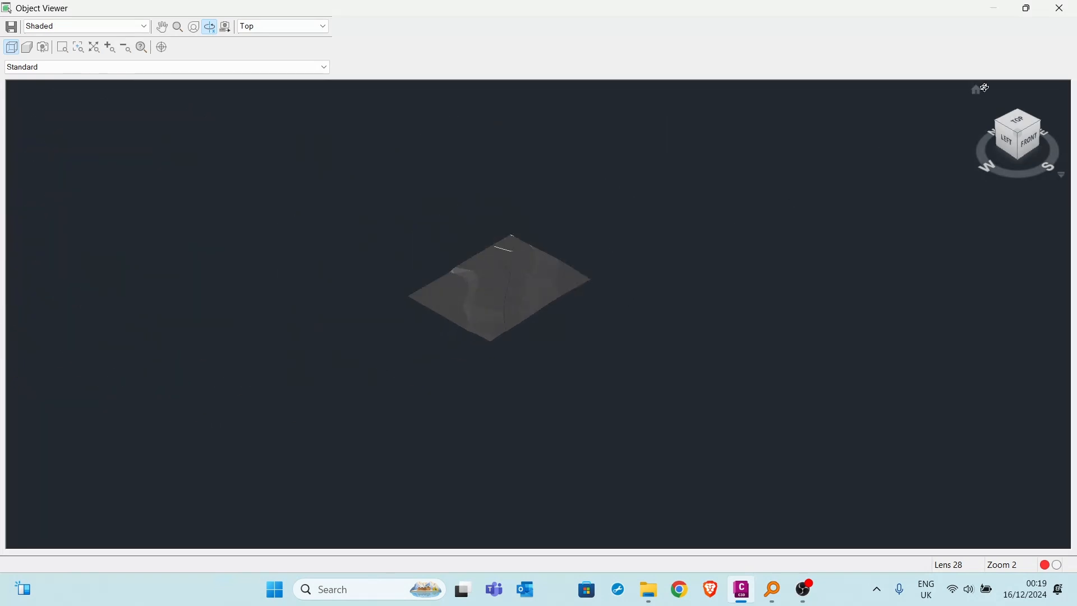
left_click(1060, 7)
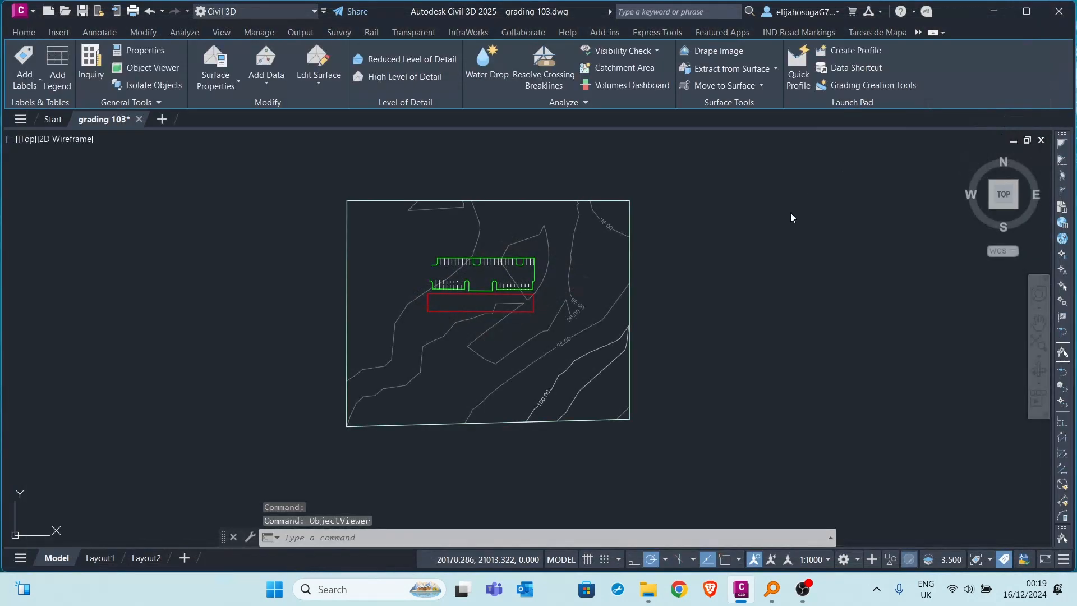
Examine the green parking lot layout and the red rectangular outline against the surface contours.
scroll(596, 289, "up", 4)
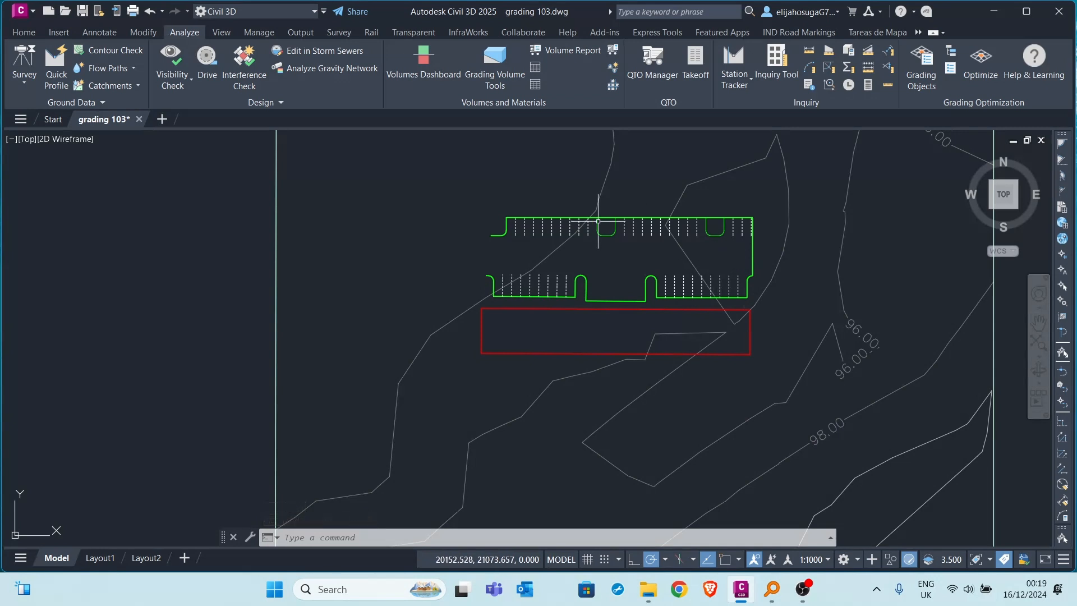
scroll(717, 242, "up", 2)
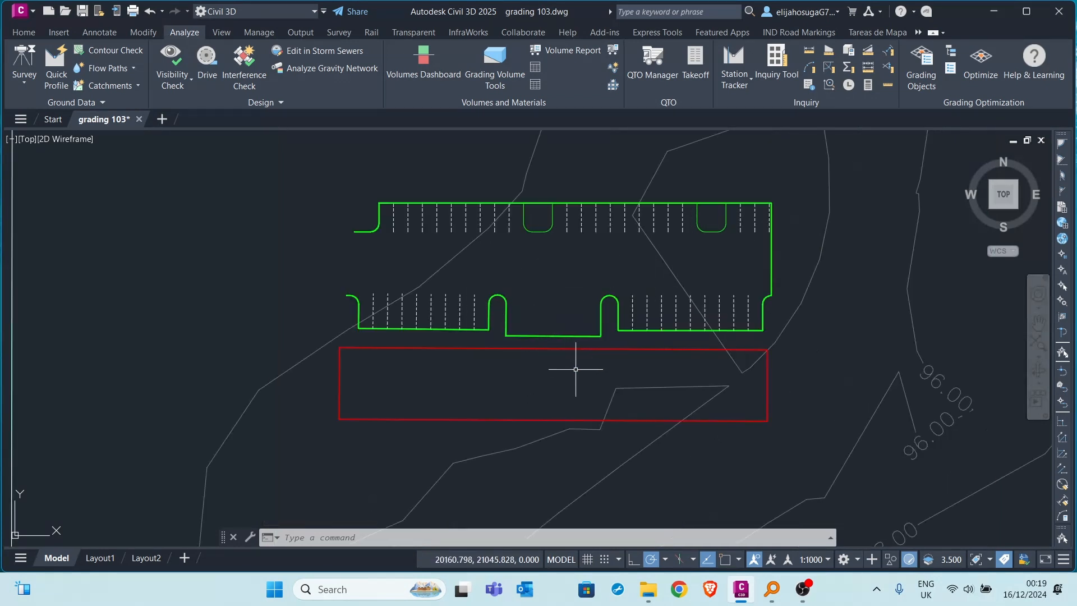
scroll(560, 357, "up", 2)
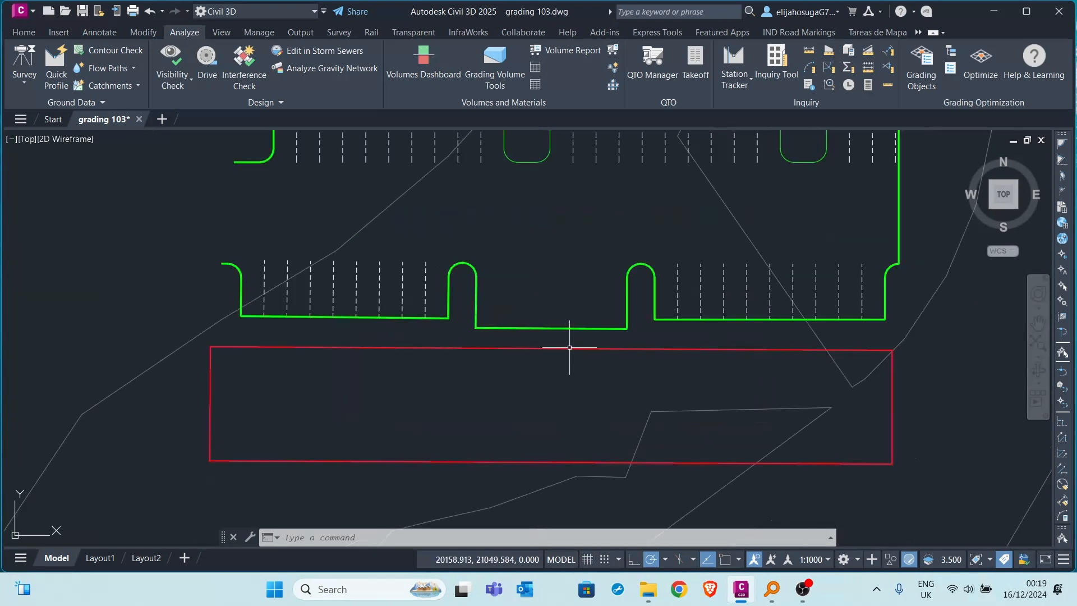
scroll(570, 351, "down", 2)
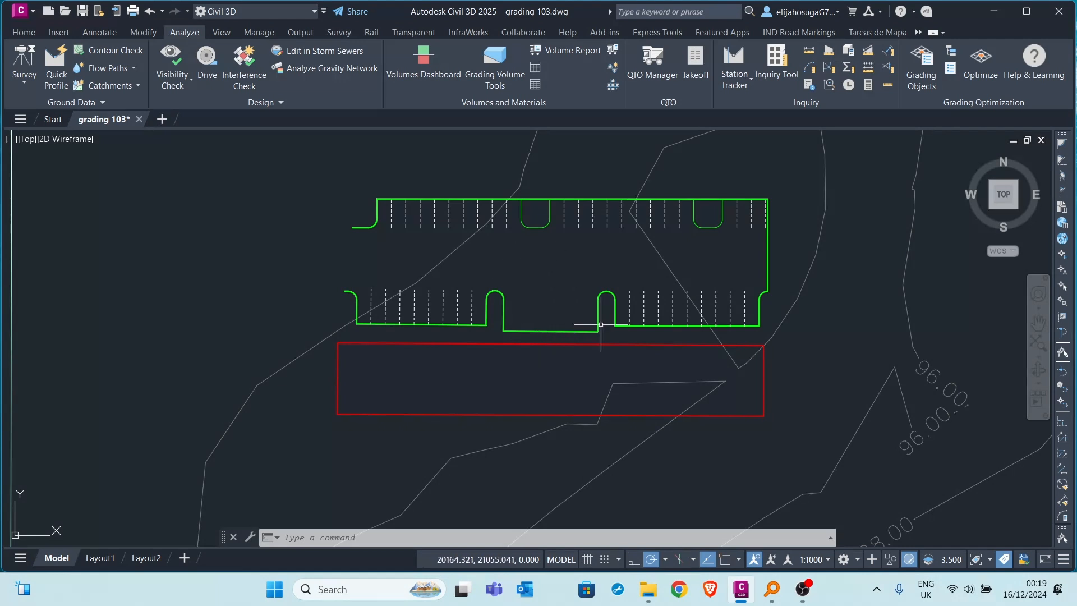
scroll(444, 309, "down", 2)
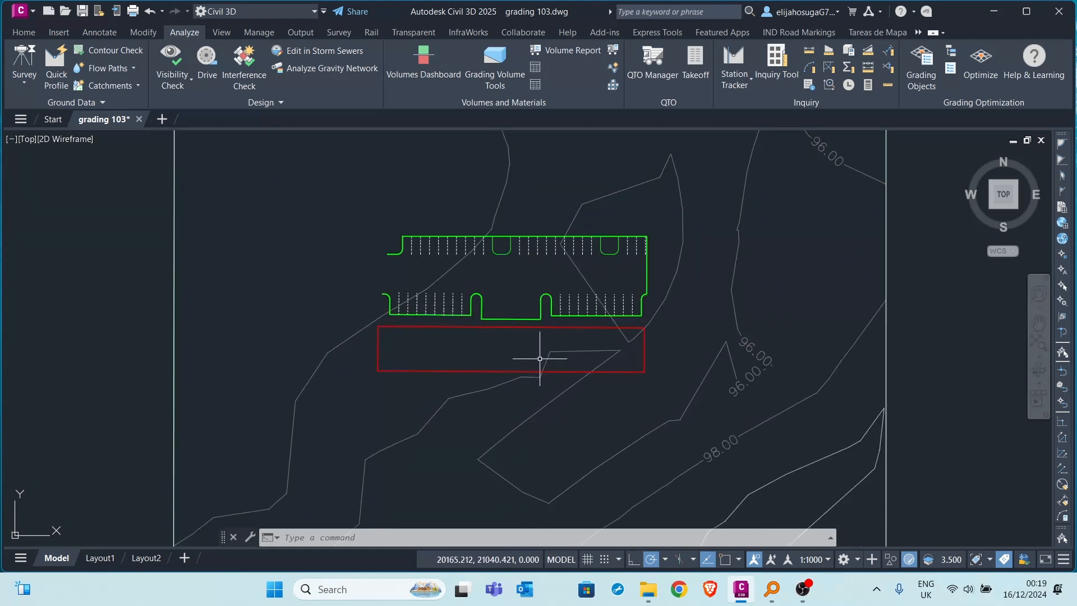
scroll(542, 359, "up", 8)
scroll(510, 303, "down", 6)
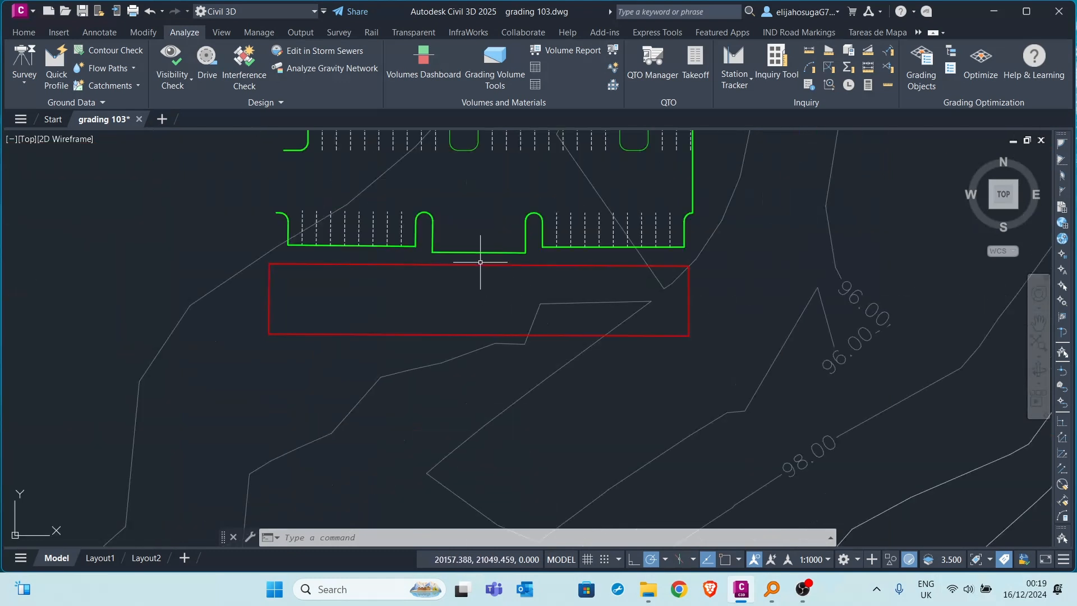
middle_click_drag(481, 264, 533, 336)
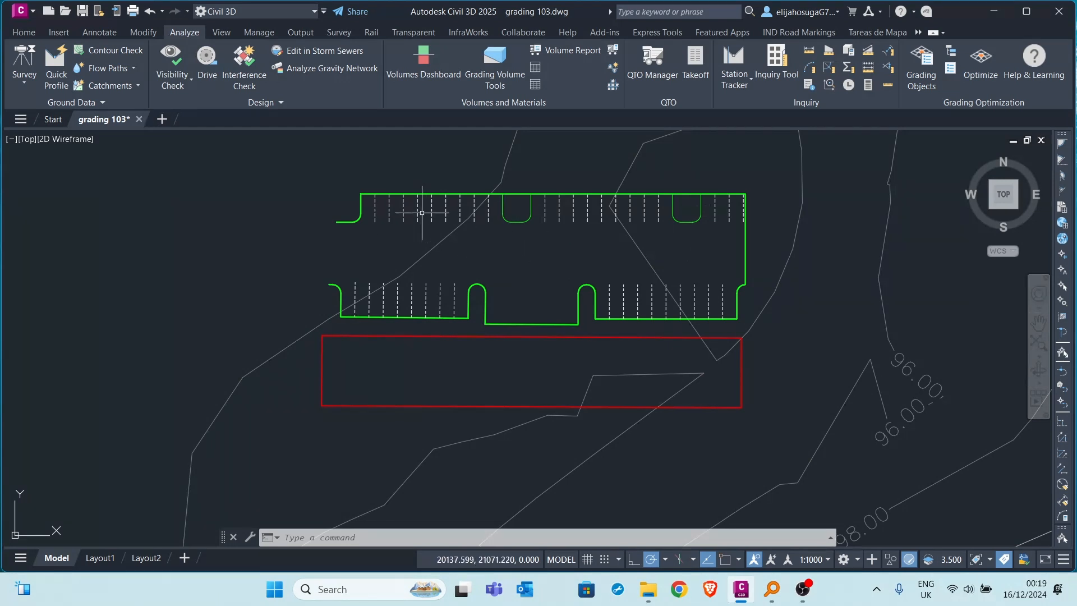
Start a Water Drop analysis on the EG surface with Place Marker at Start Point set to Yes.
left_click(105, 68)
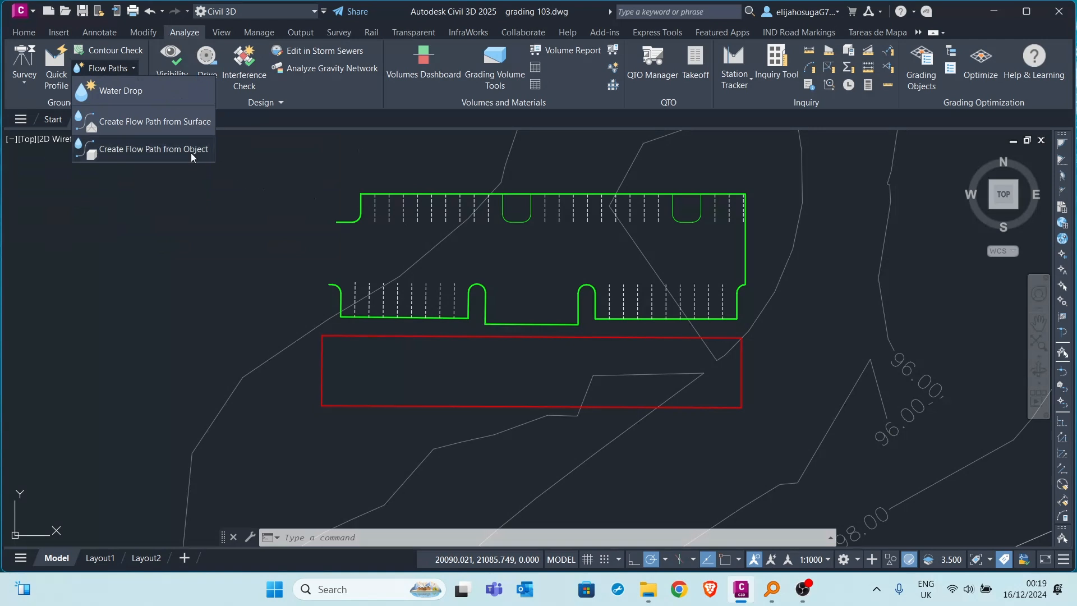
left_click(142, 98)
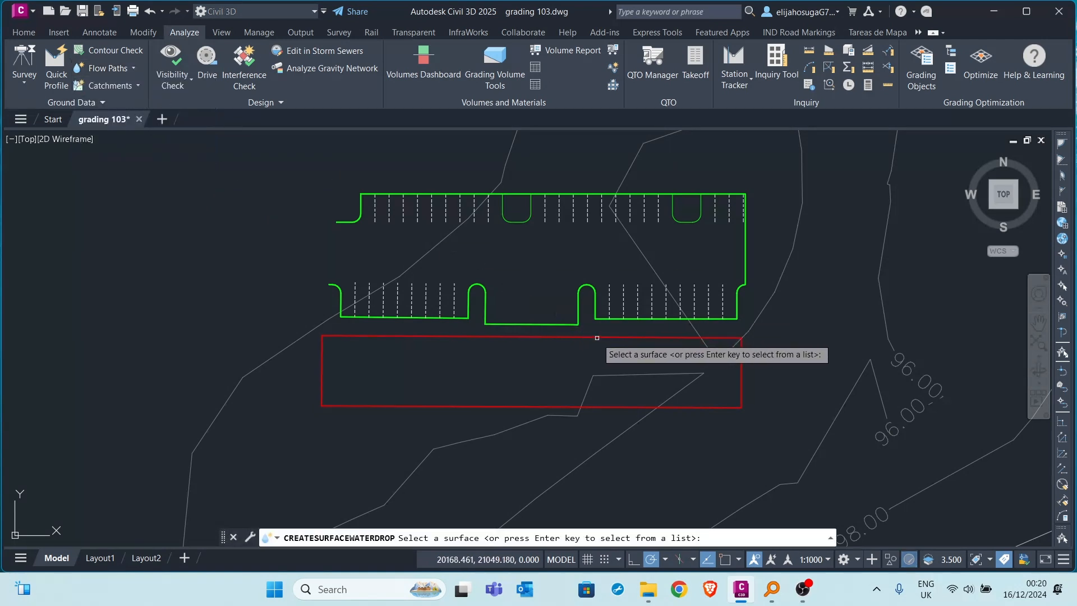
left_click(763, 316)
left_click(590, 305)
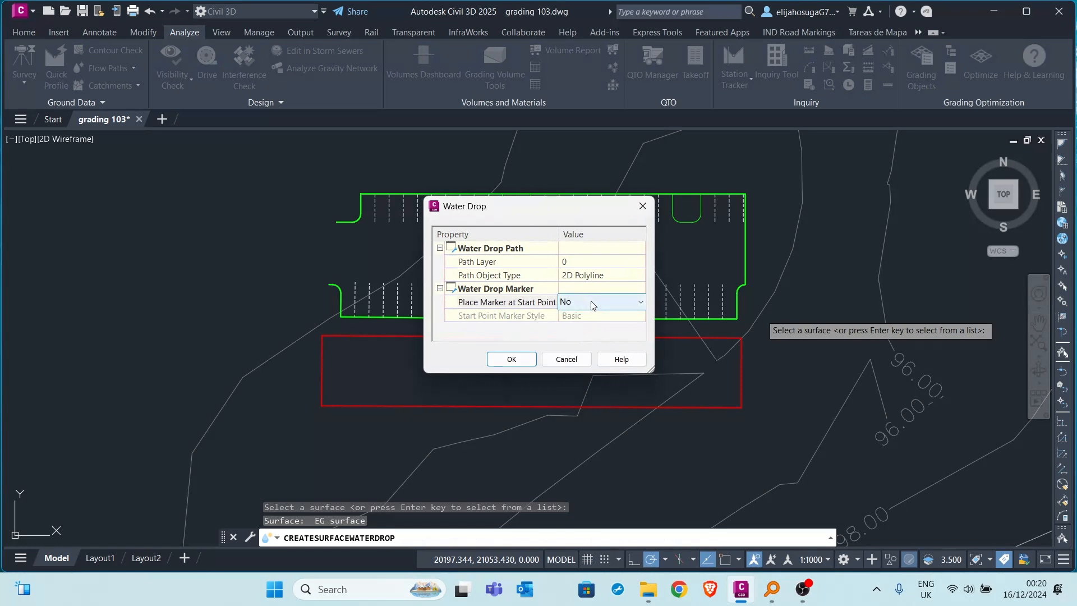
left_click(592, 301)
left_click(583, 329)
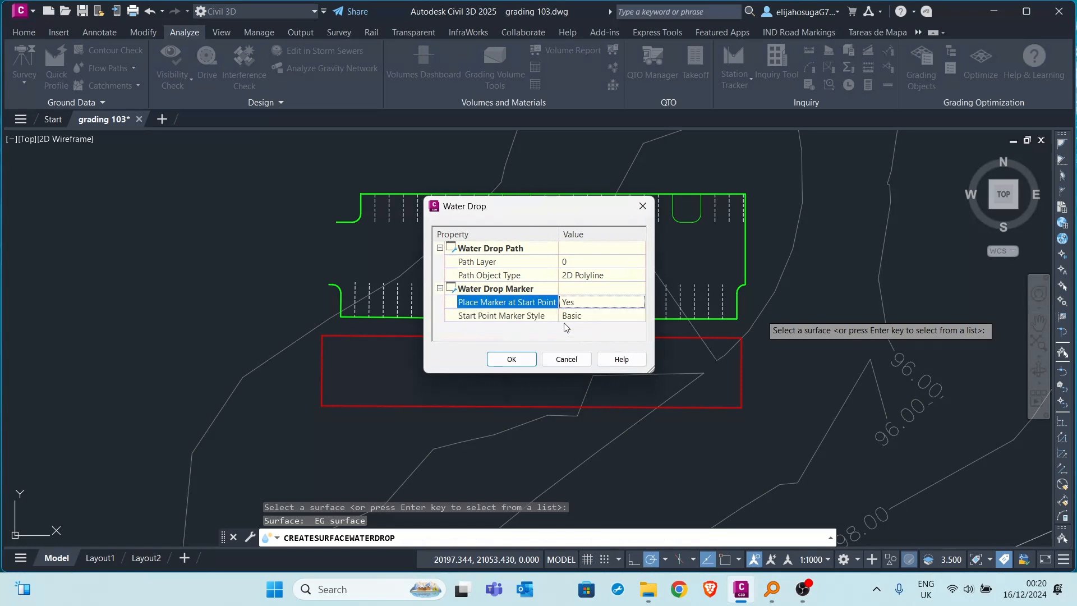
left_click(510, 359)
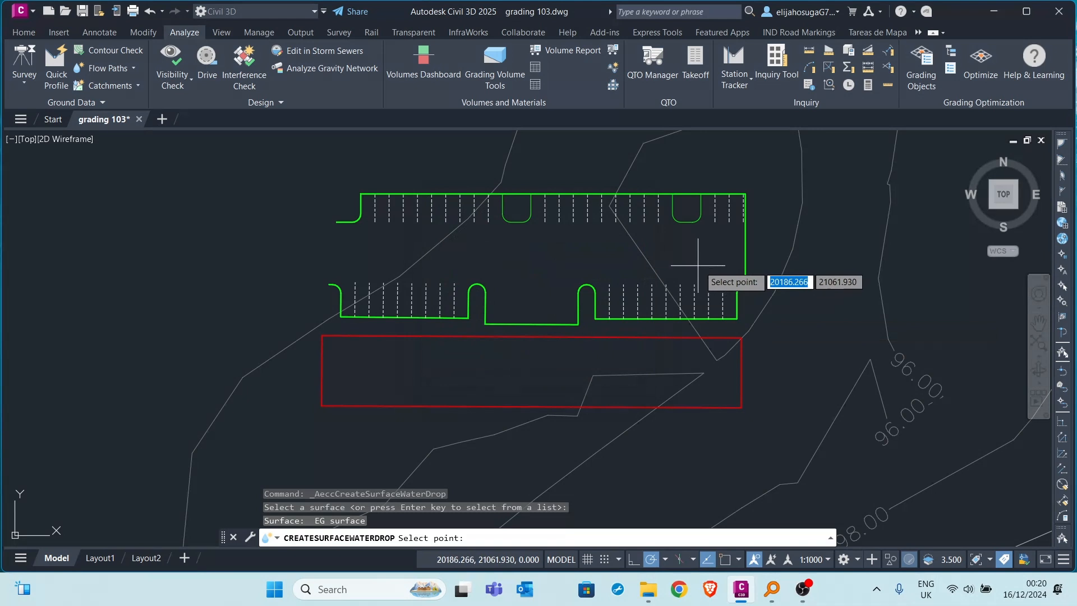
Trace water drop paths from points spread across the parking lot and just outside its edges.
left_click(522, 279)
left_click(601, 206)
left_click(572, 153)
middle_click_drag(446, 288, 464, 338)
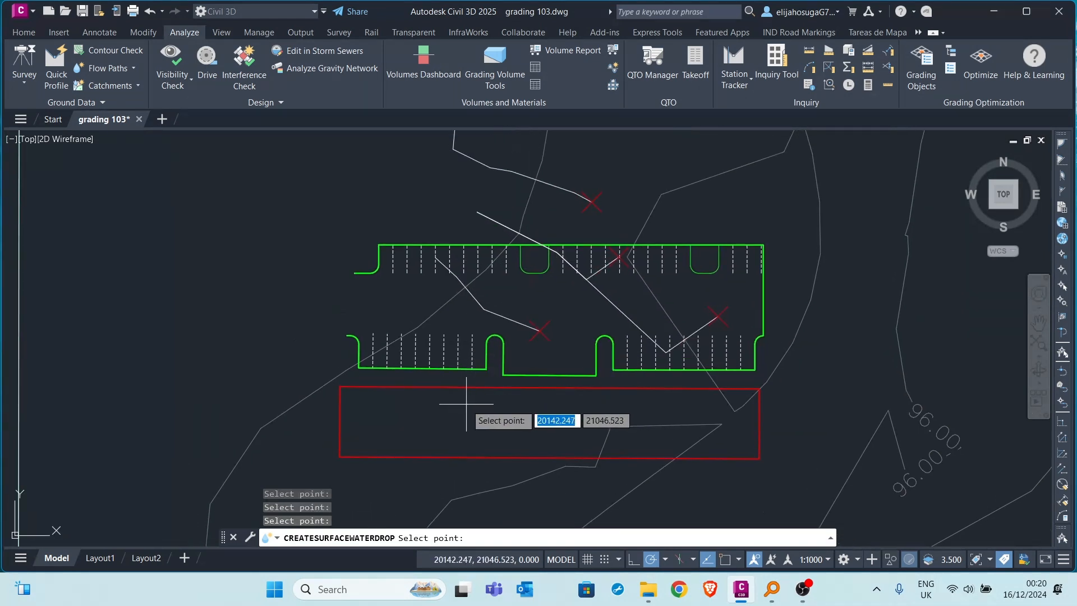
left_click(458, 379)
left_click(464, 351)
left_click(571, 351)
left_click(665, 352)
left_click(632, 355)
left_click(733, 343)
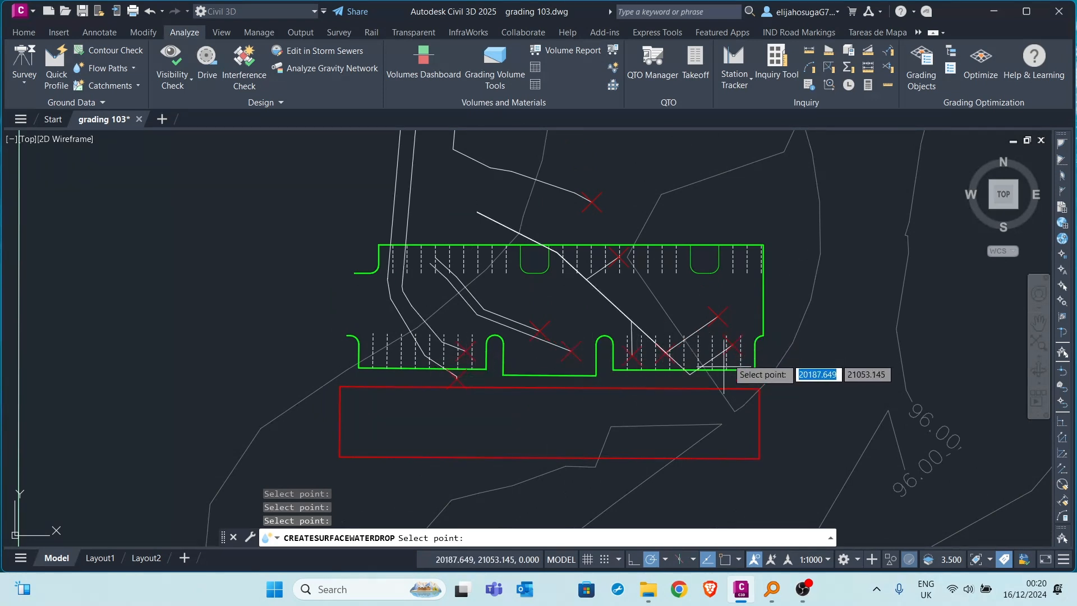
left_click(746, 299)
left_click(704, 274)
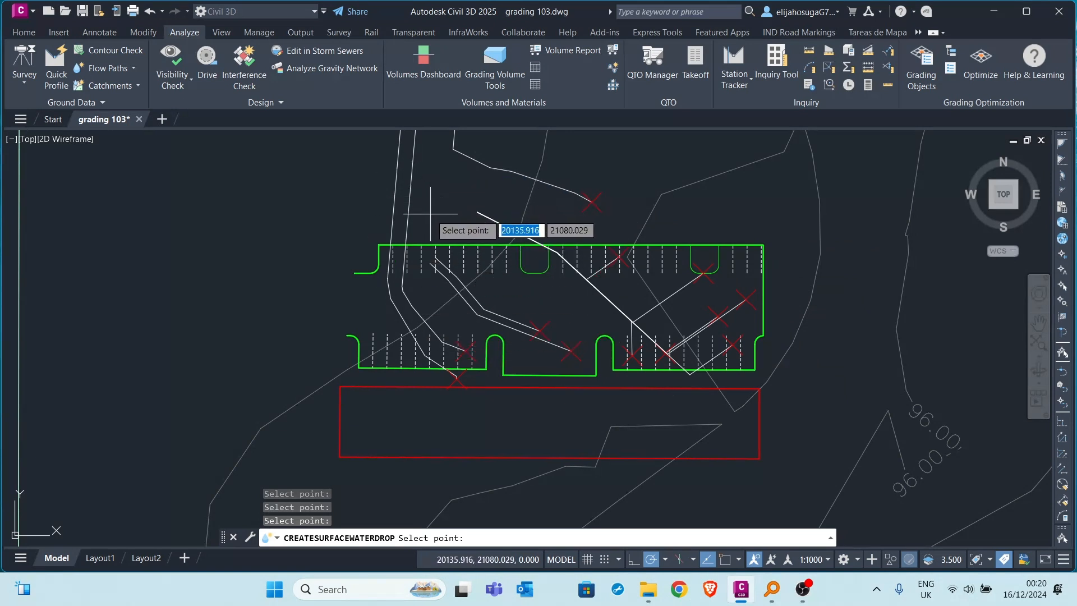
key("Escape")
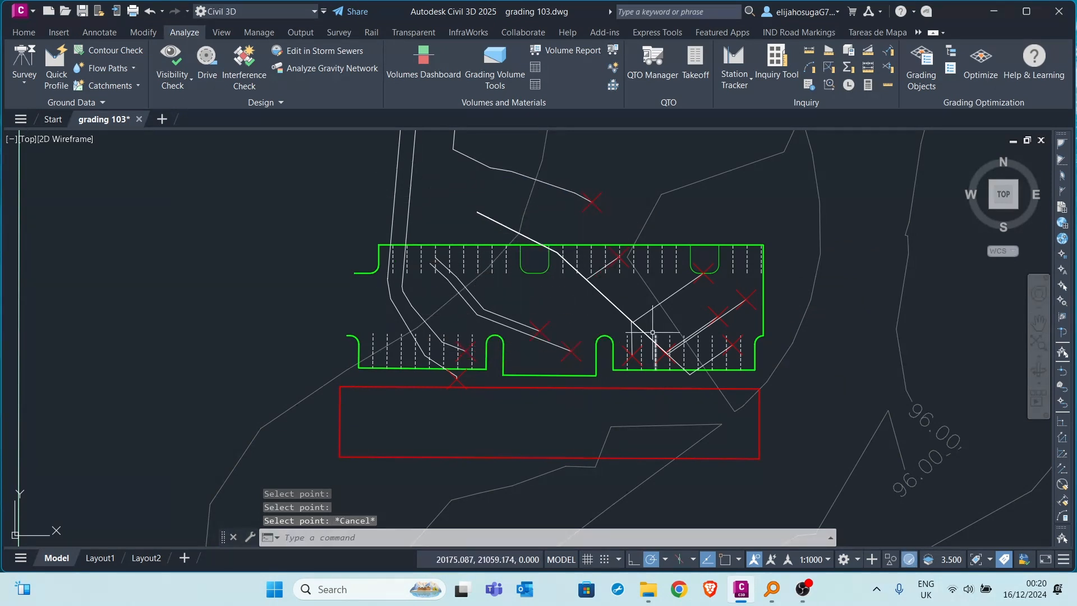
Undo the water drop paths and their start point markers.
key("ctrl+z")
middle_click_drag(534, 277, 589, 335)
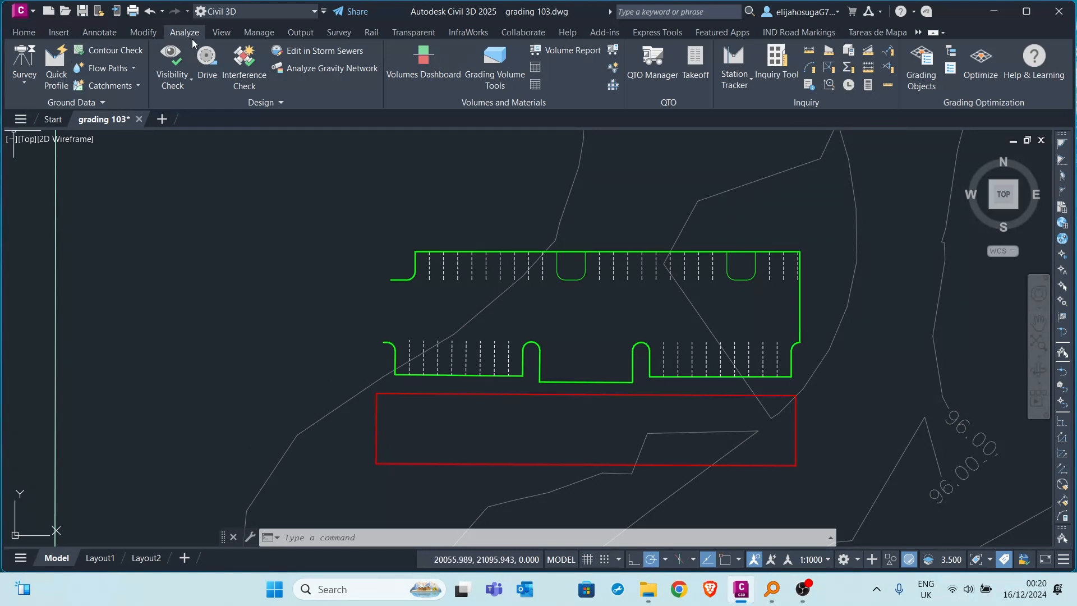
Display the Grading Objects browser and tool palette for review, and close both.
left_click(921, 76)
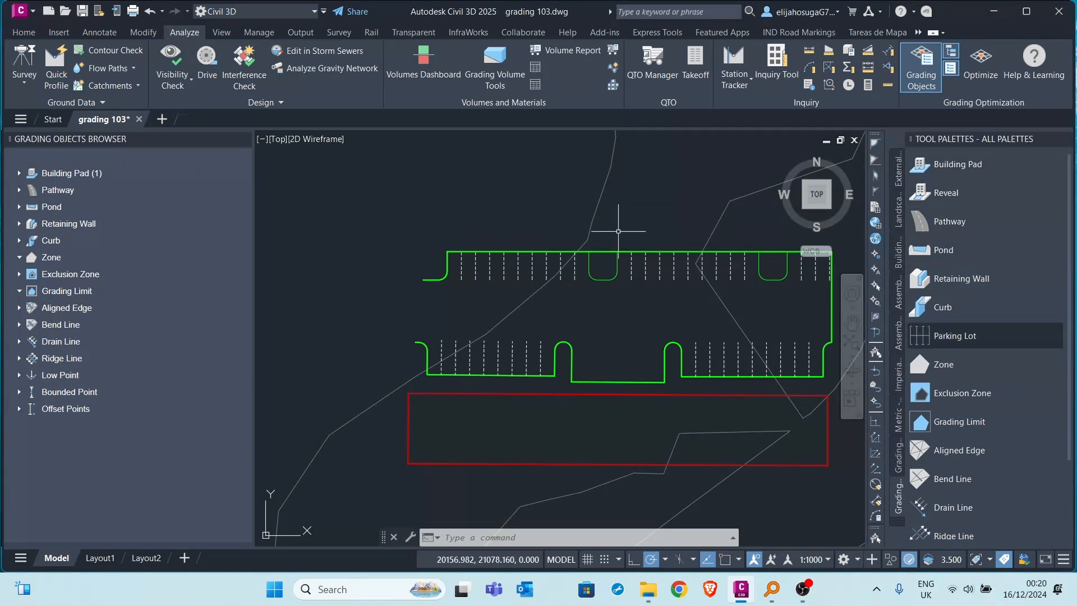
left_click(922, 64)
Draw a closed four-sided polyline enclosing both the green parking lot layout and the red rectangle.
scroll(490, 283, "down", 3)
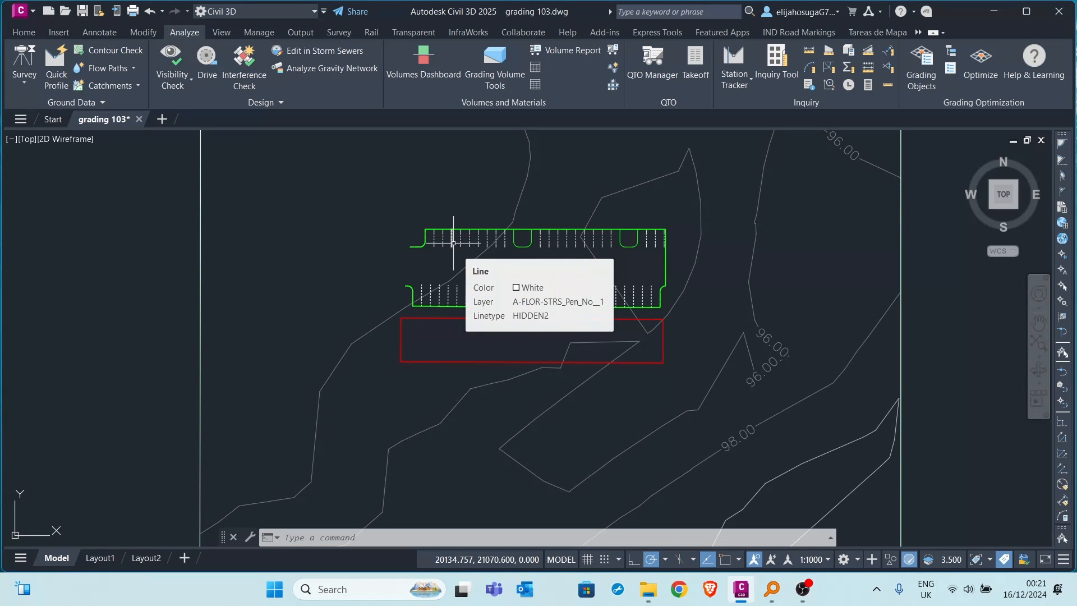
type("pl")
key("Return")
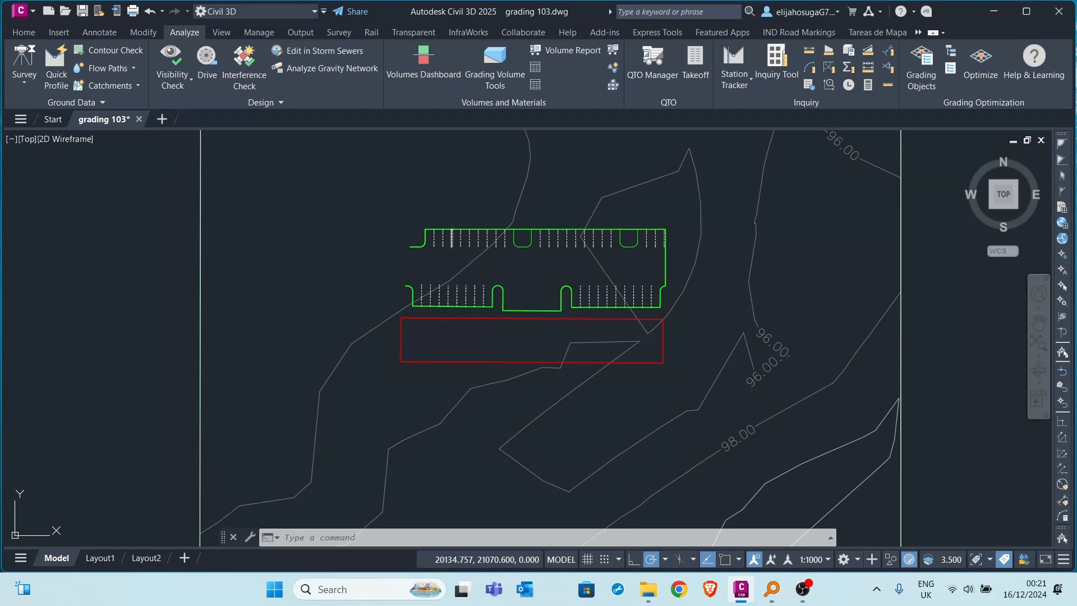
left_click(383, 218)
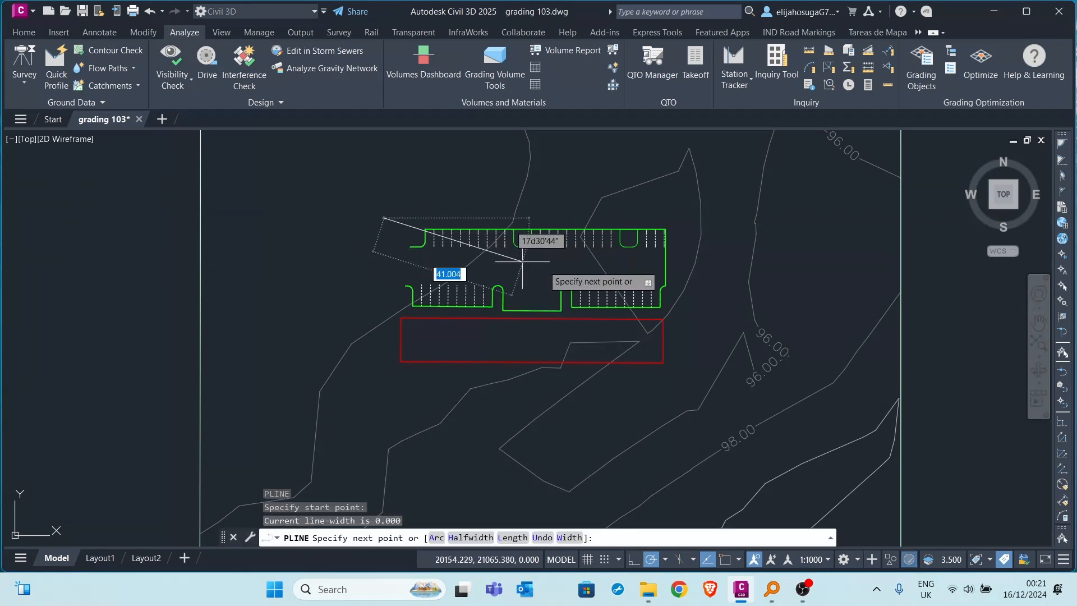
left_click(682, 218)
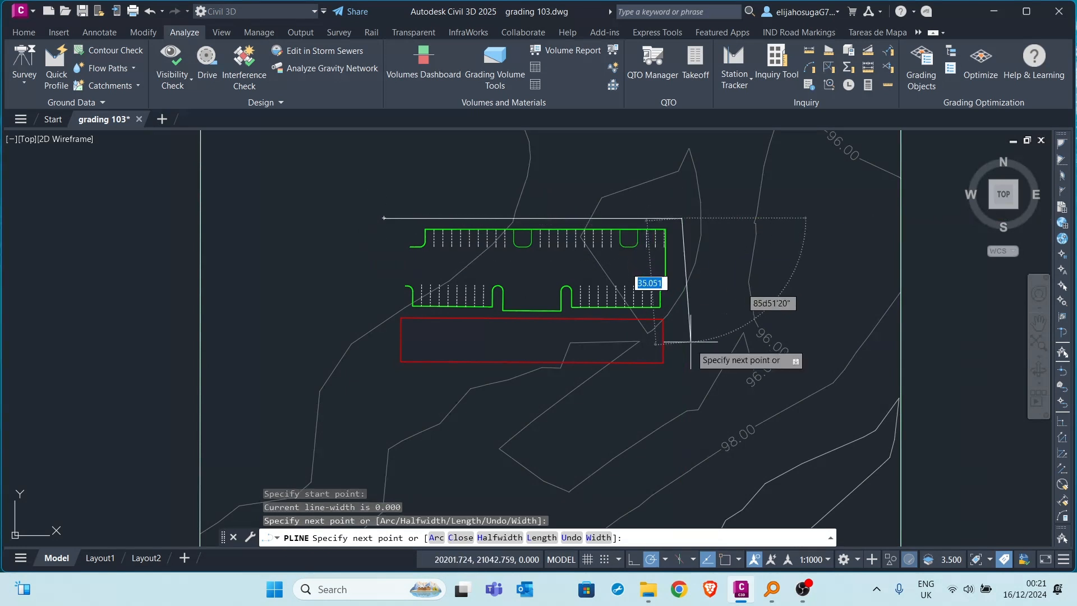
left_click(681, 386)
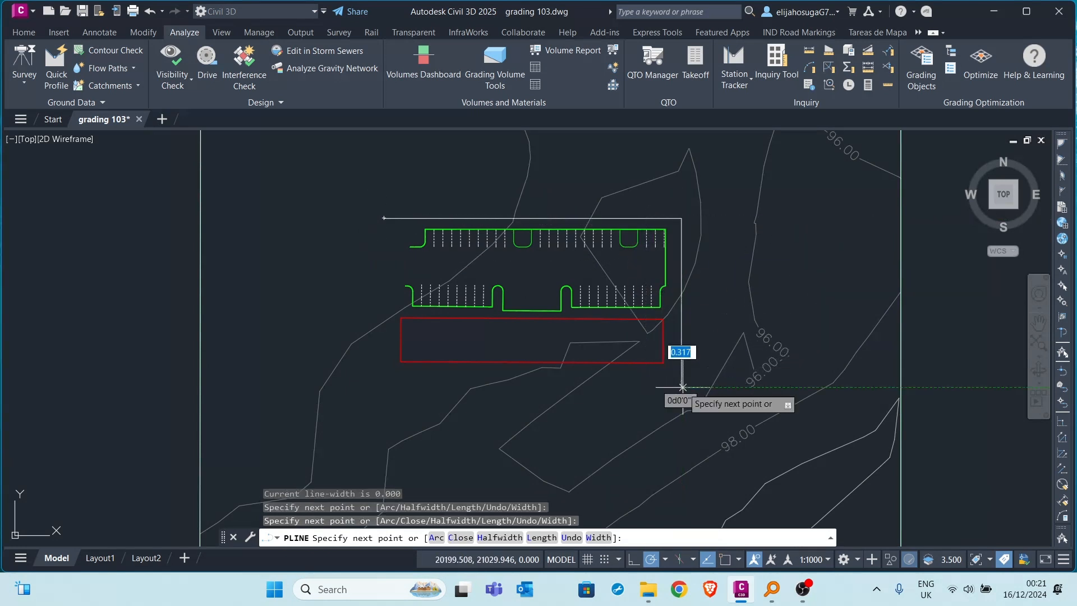
left_click(376, 387)
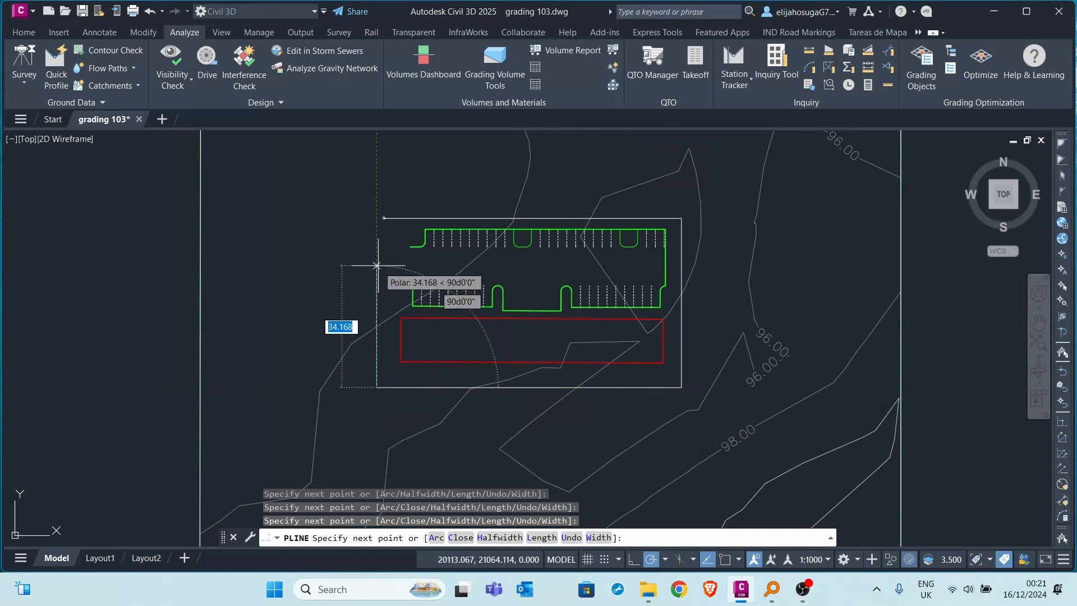
type("c")
key("Return")
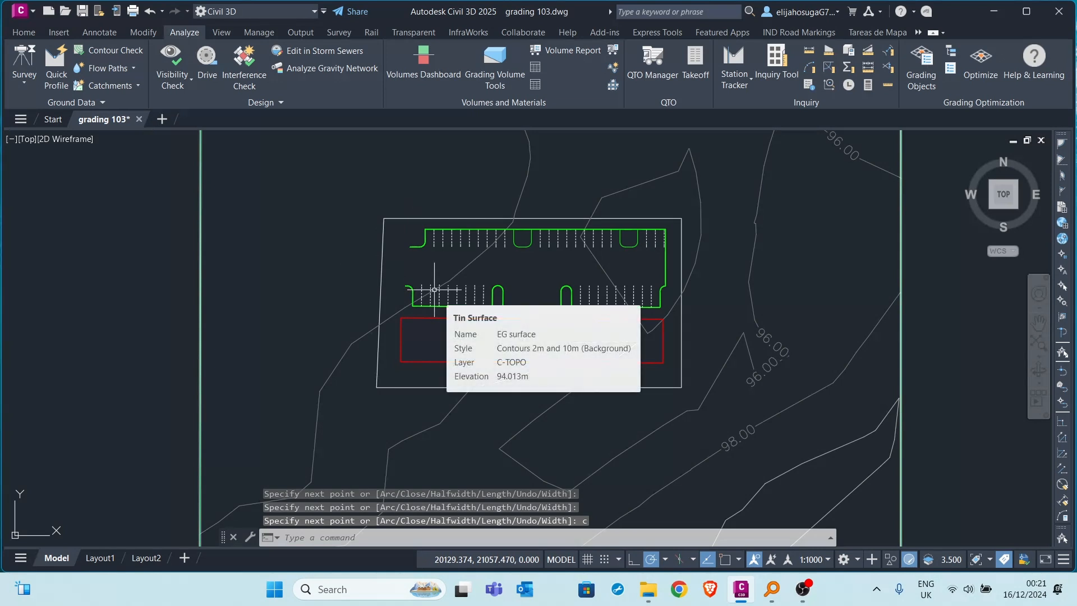
Offset the polyline enclosing the parking lot and red rectangle outward by 3 units to create a second, outer boundary.
left_click(380, 274)
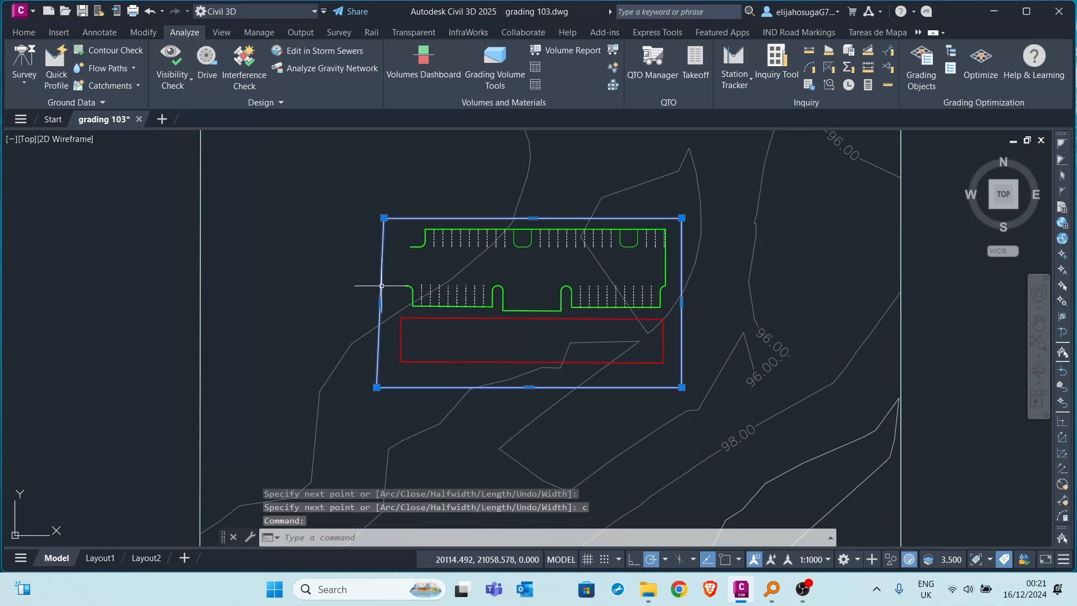
type("of")
key("Return")
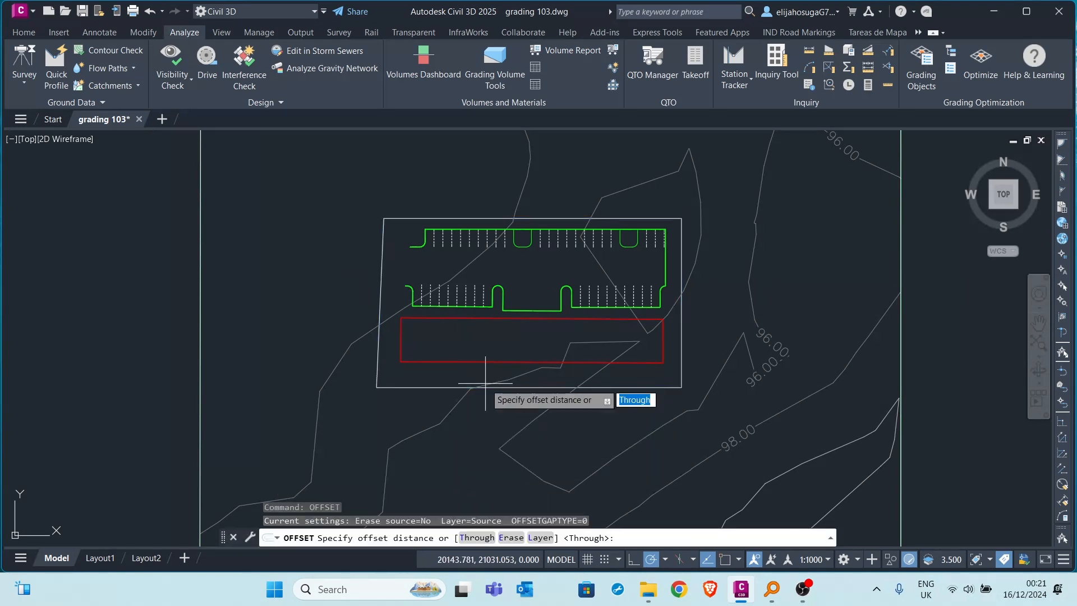
key("Return")
left_click(486, 386)
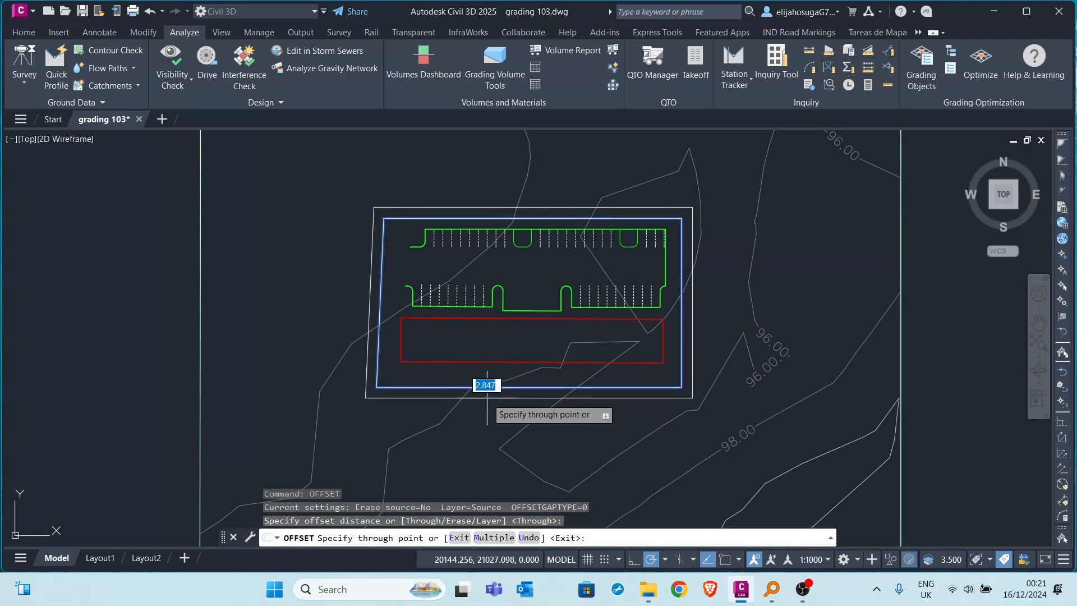
type("3")
key("Return")
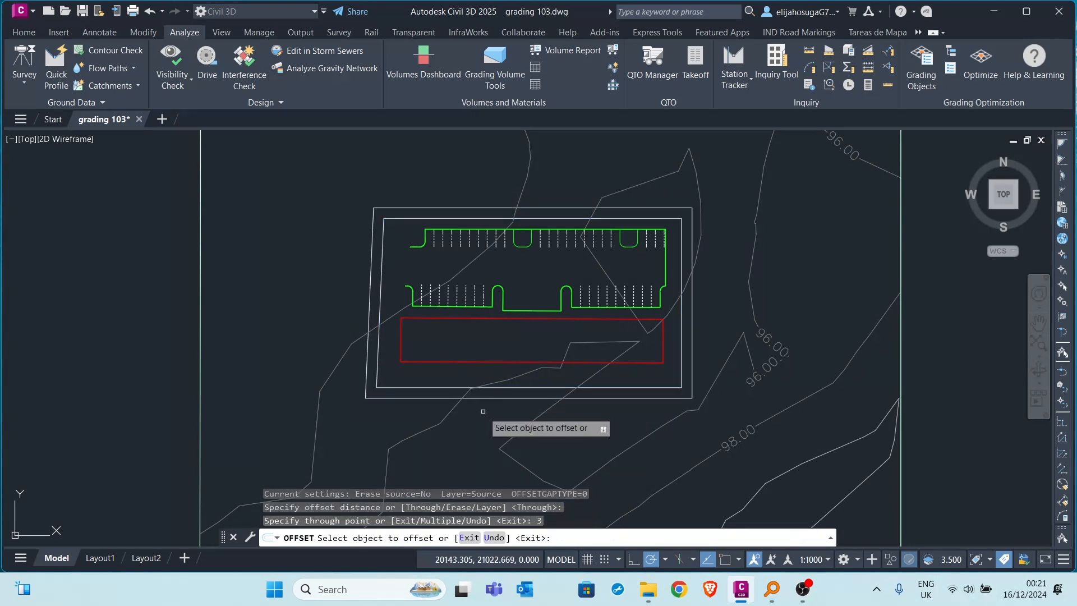
key("Escape")
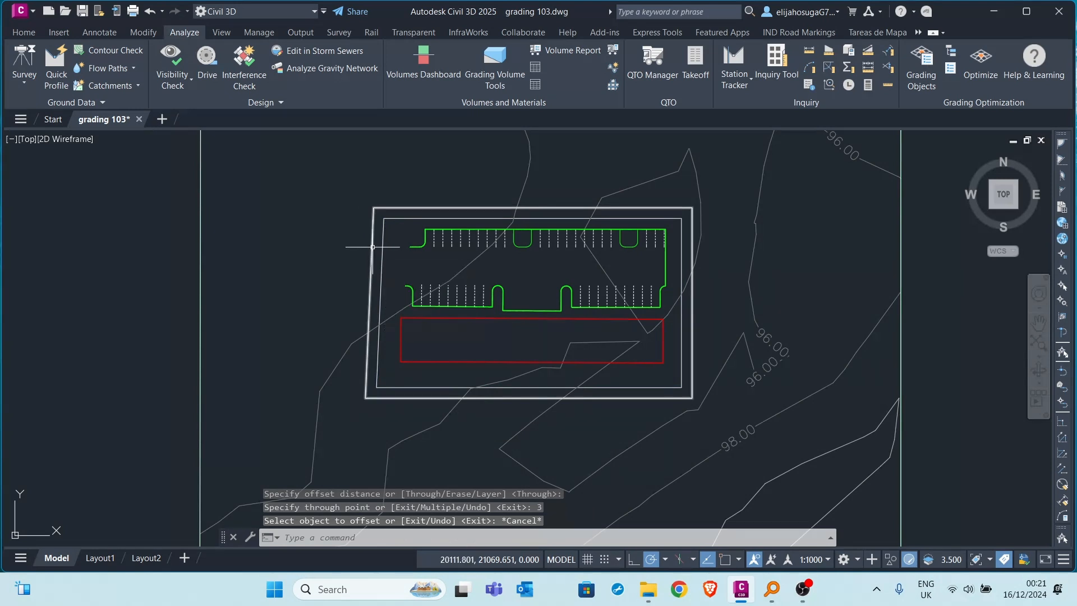
left_click(382, 247)
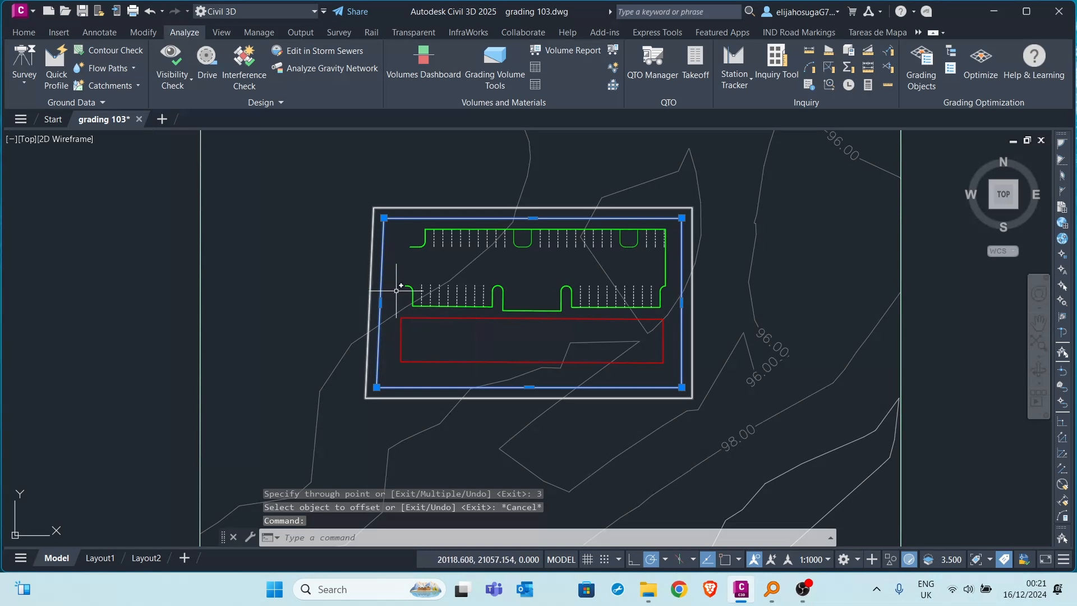
key("Escape")
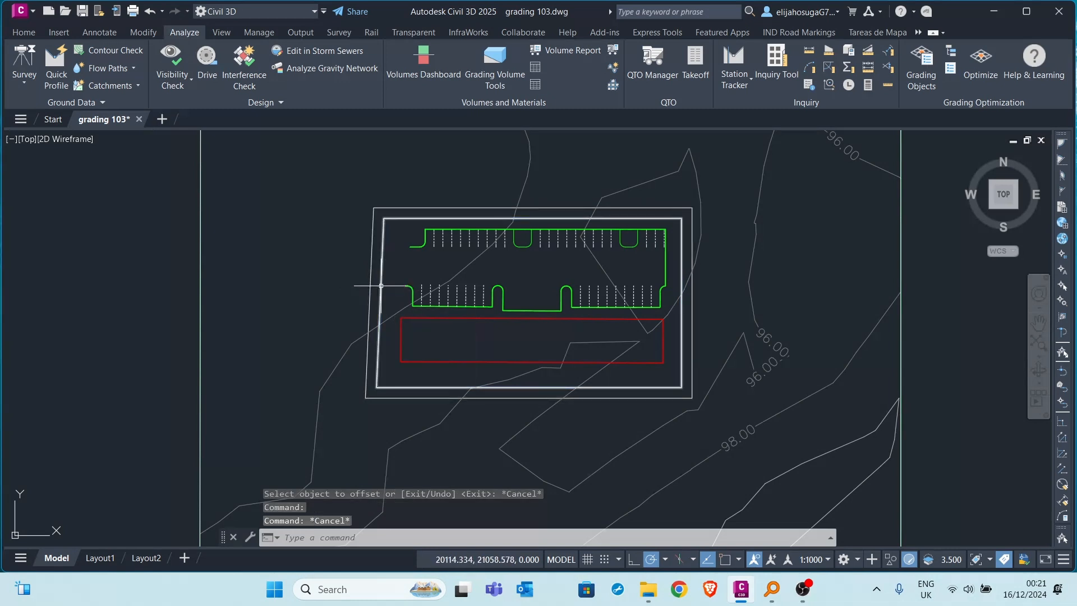
left_click(378, 287)
key("Escape")
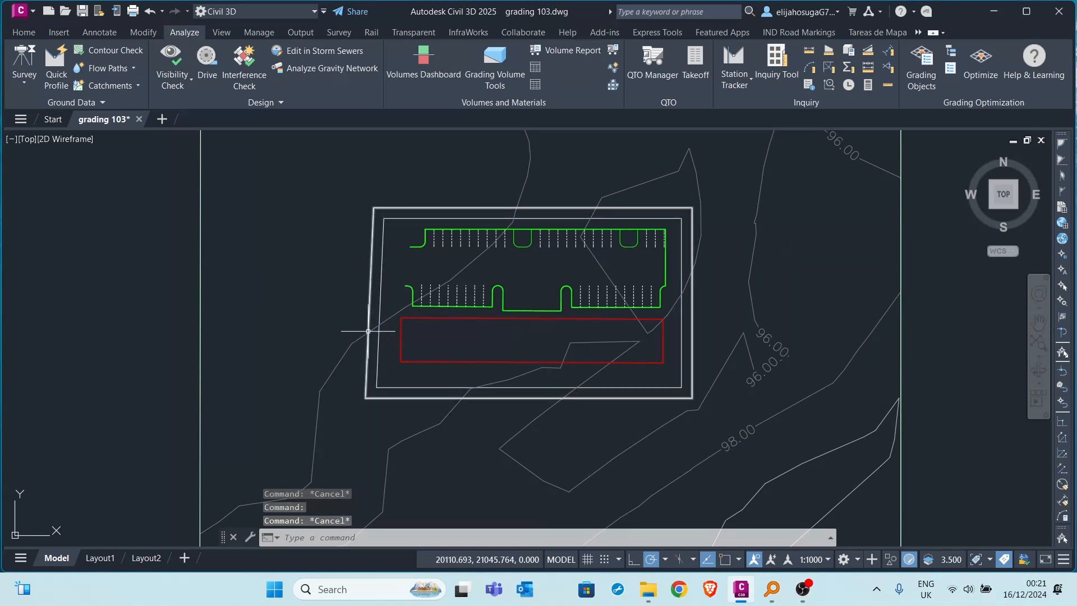
Set the outer boundary polyline as a Grading Limit with a maximum slope of 50%.
left_click(923, 66)
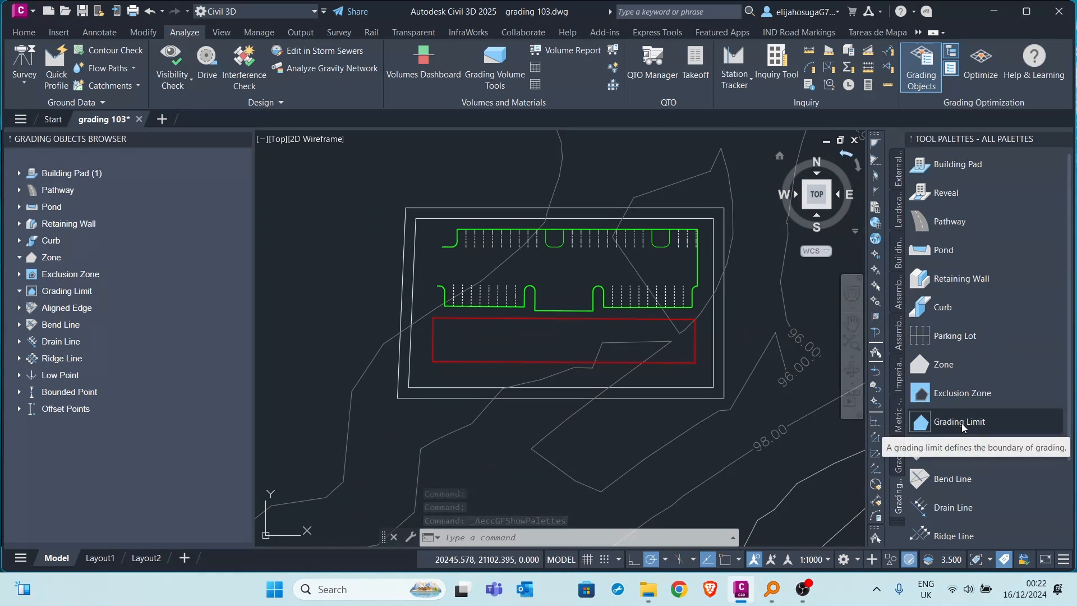
left_click(931, 421)
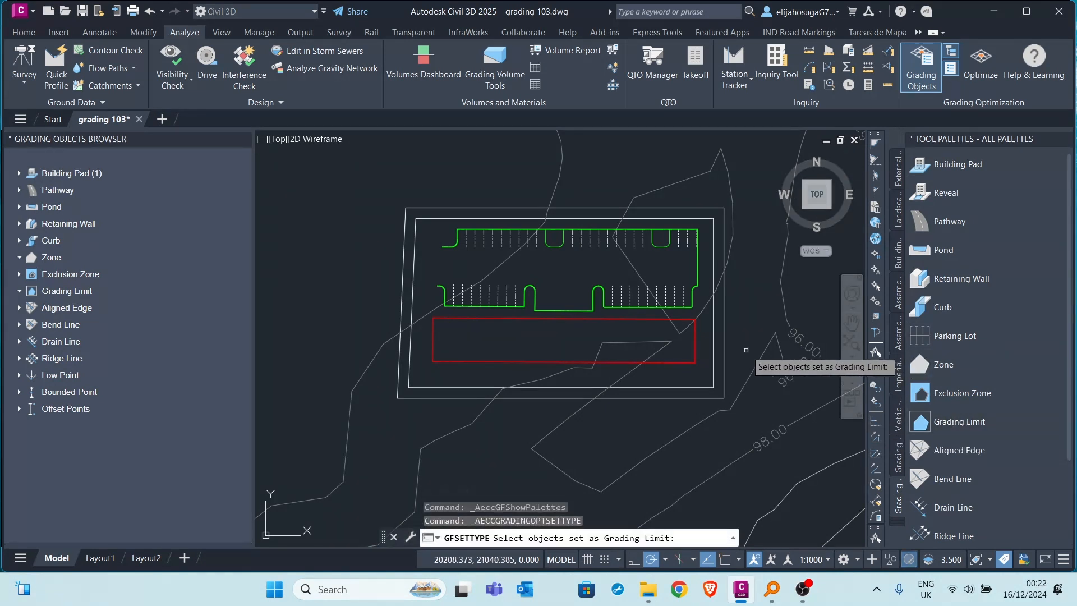
left_click(720, 337)
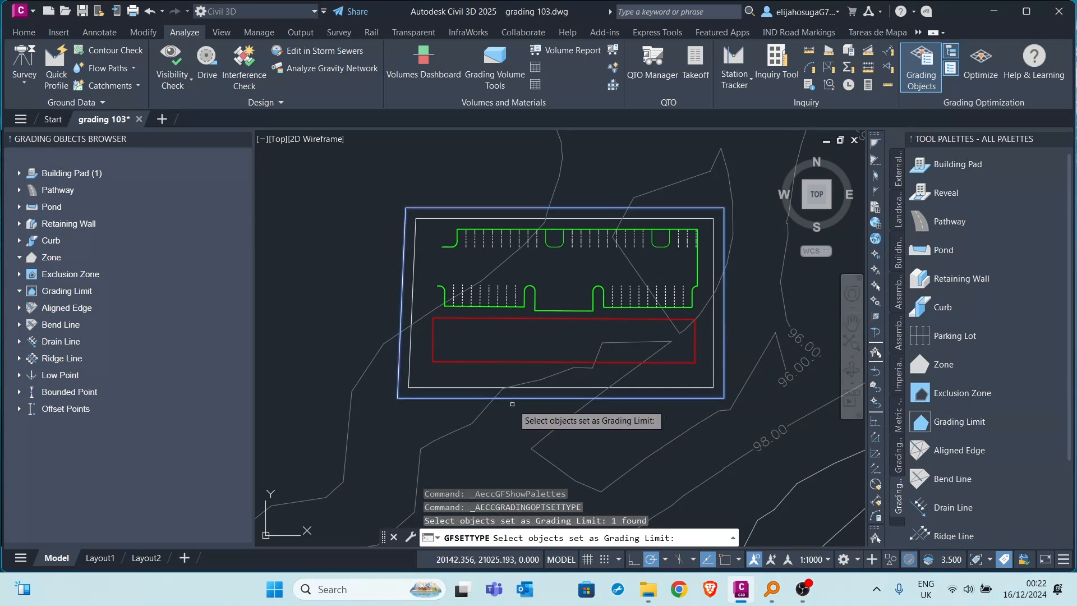
key("Return")
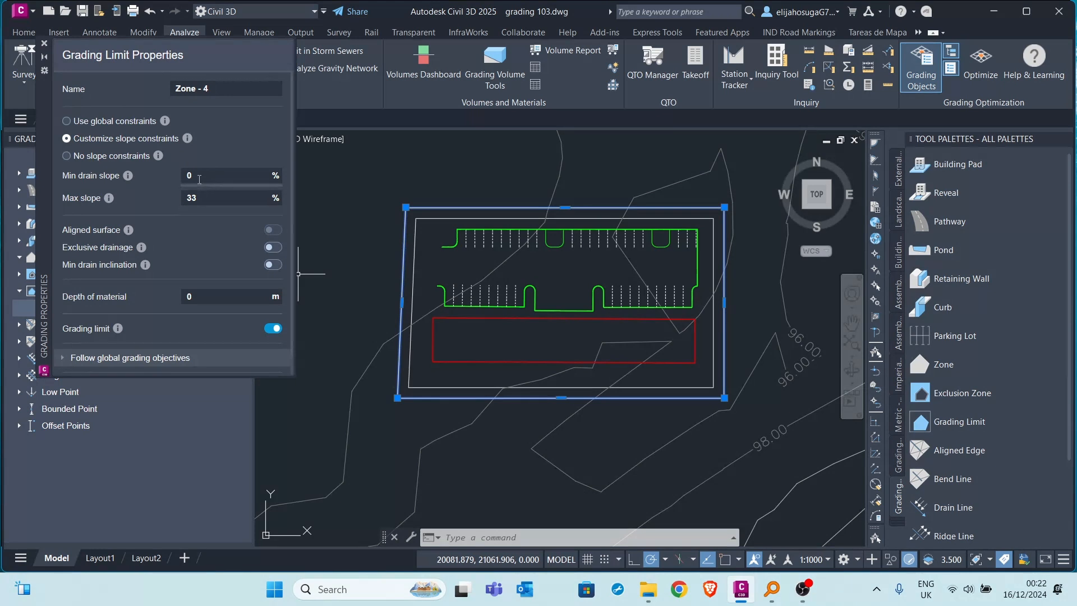
left_click_drag(208, 197, 167, 196)
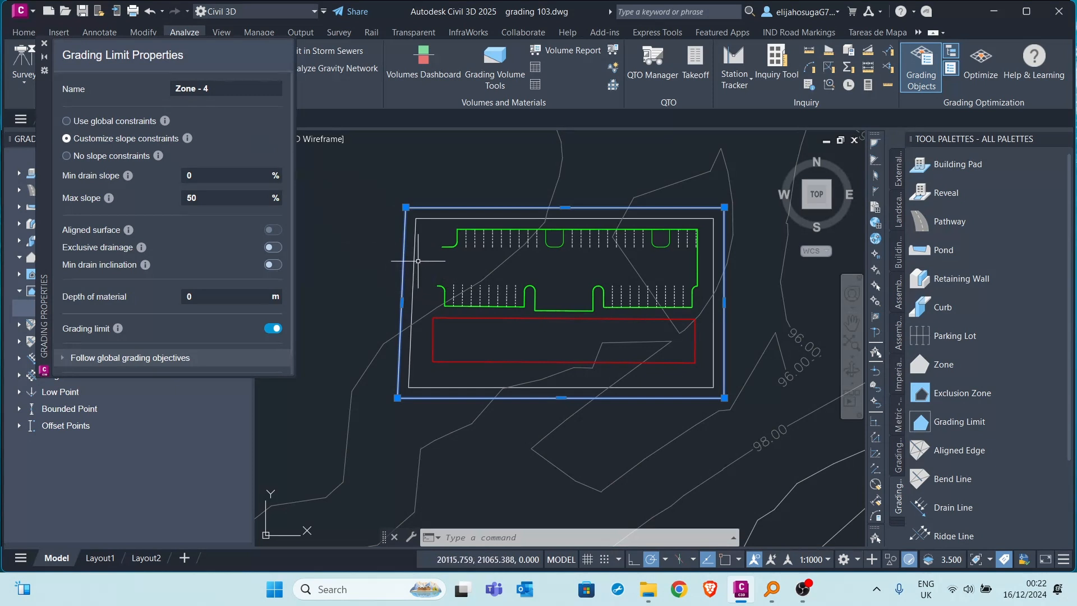
key("Escape")
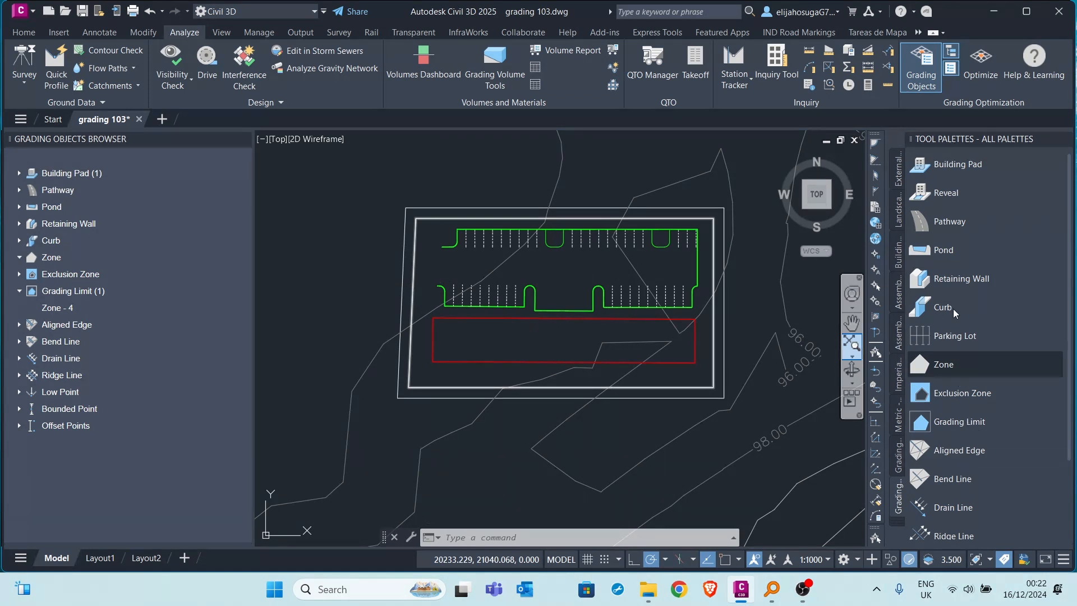
Set the inner boundary polyline as a Zone with customized slope constraints: minimum drain slope 0.50% and maximum slope 5%.
left_click(951, 368)
left_click(713, 334)
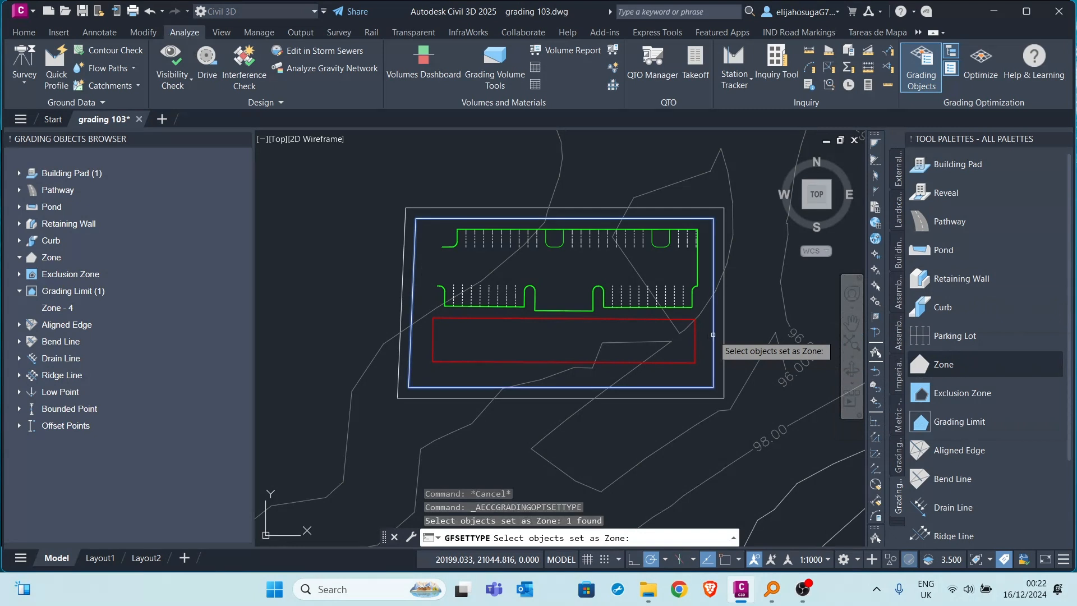
key("Return")
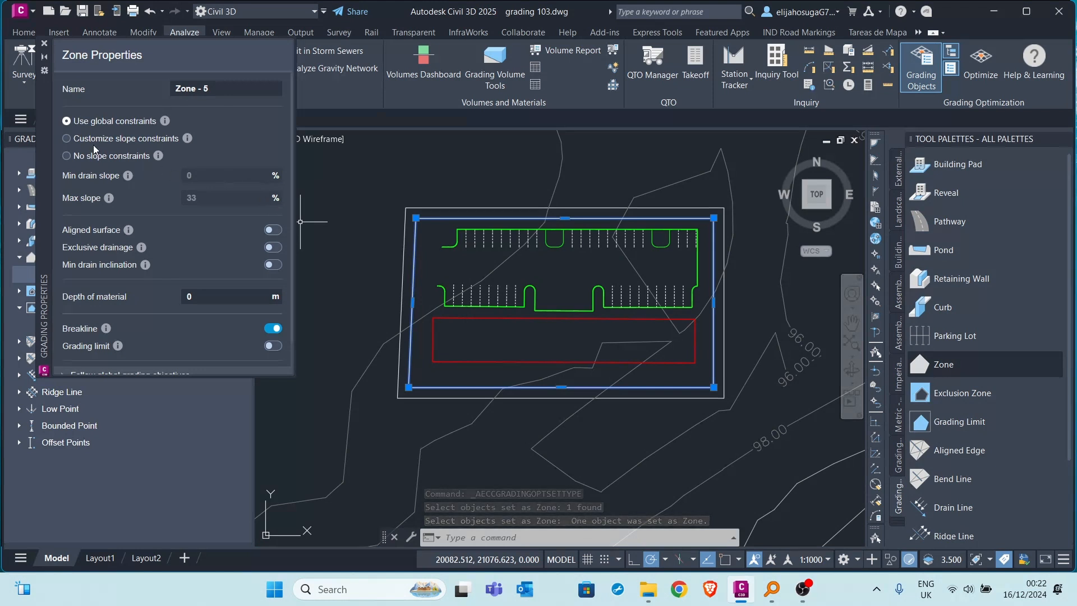
left_click(68, 139)
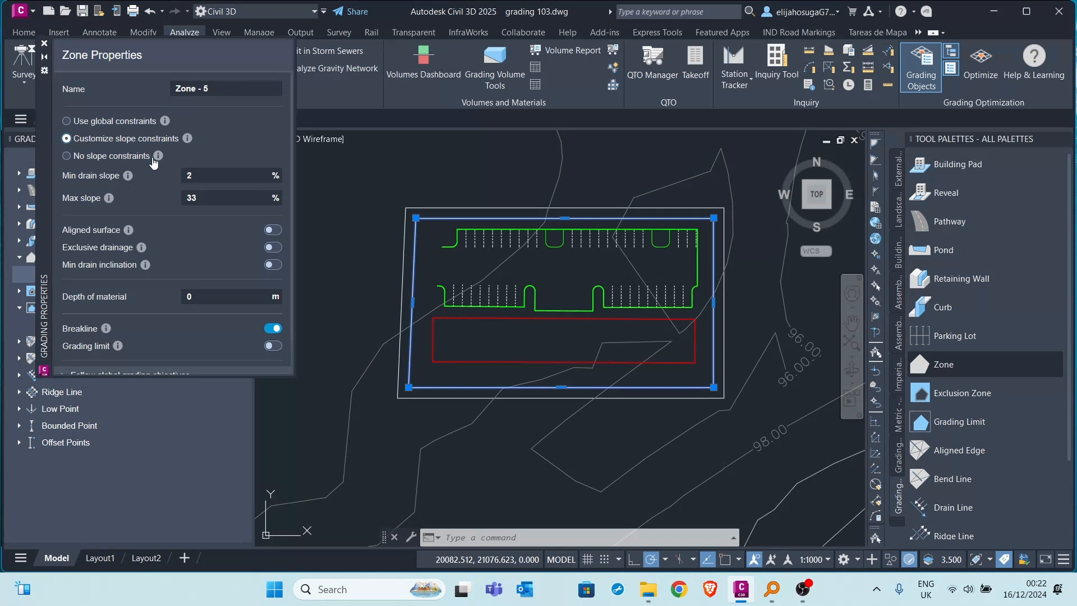
type("0.50")
left_click(213, 200)
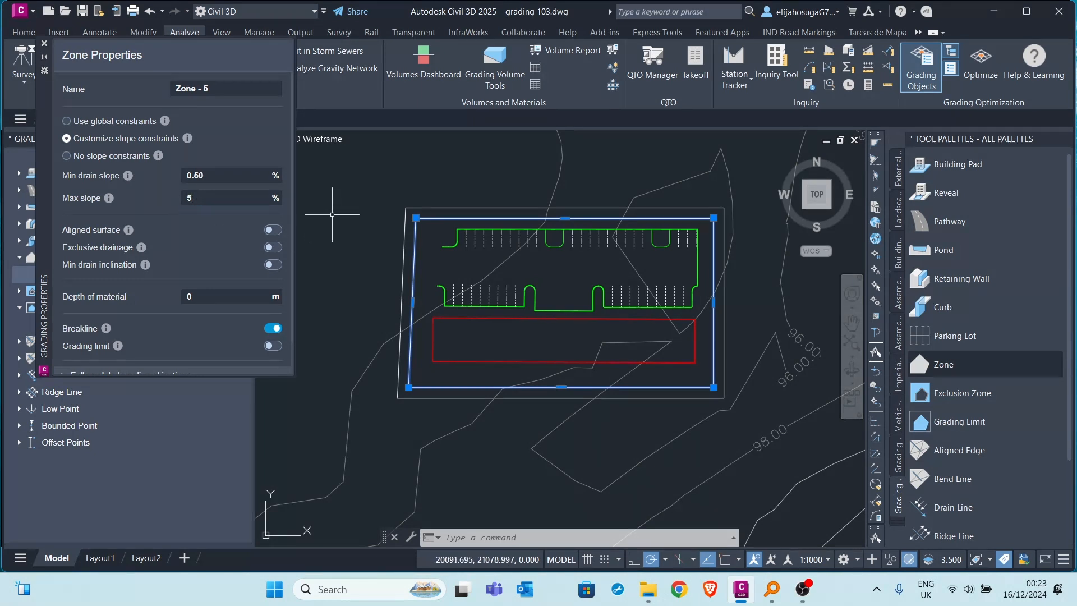
key("Return")
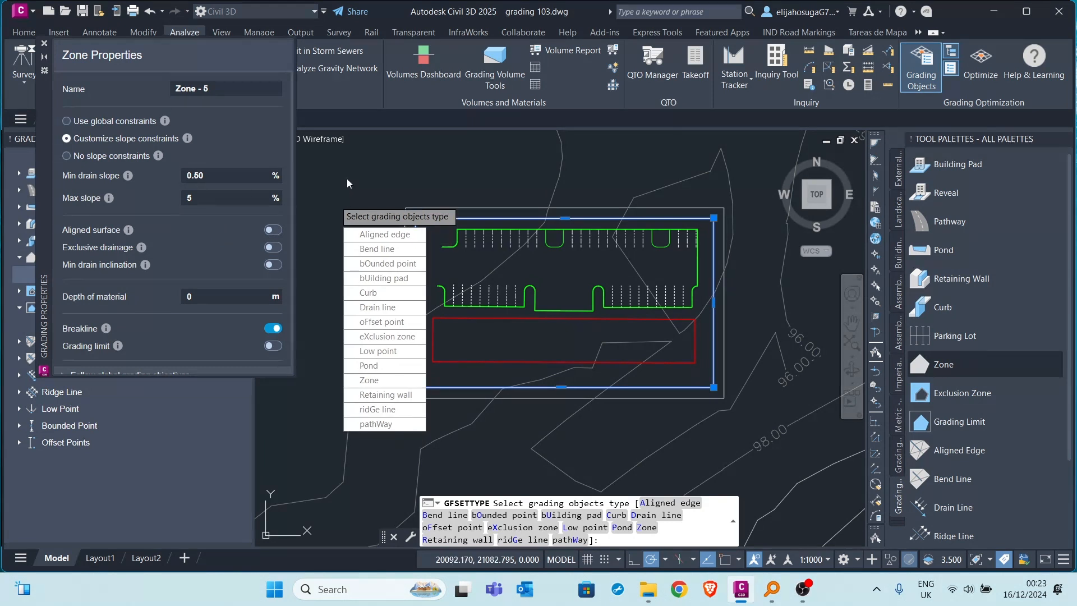
key("Escape")
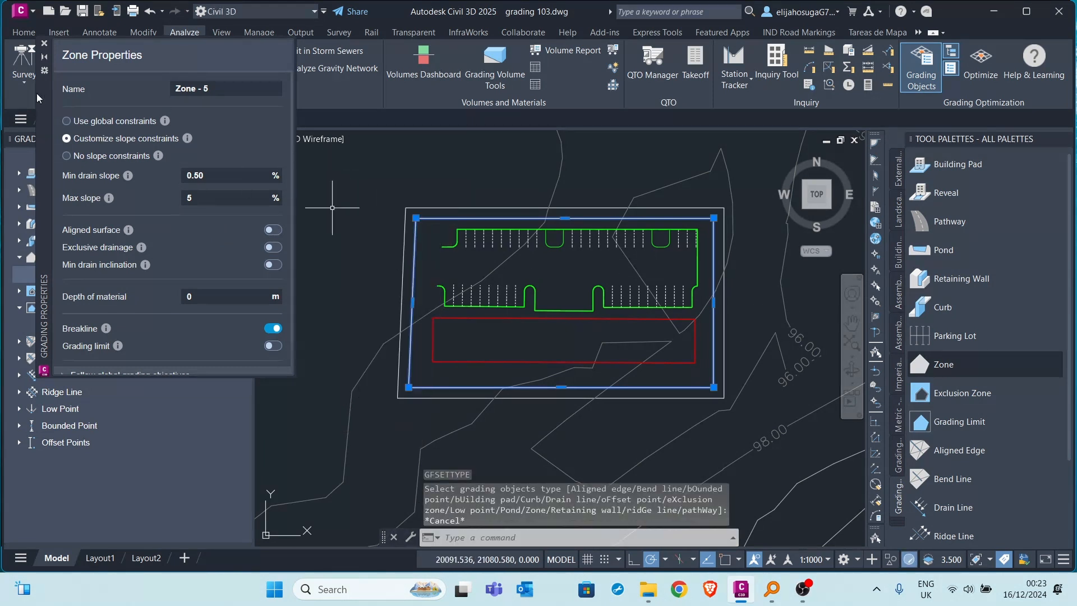
left_click(45, 47)
Draw a closed rectangular polyline around the green parking lot layout only, inside the inner boundary and just above the red rectangle.
scroll(479, 285, "down", 2)
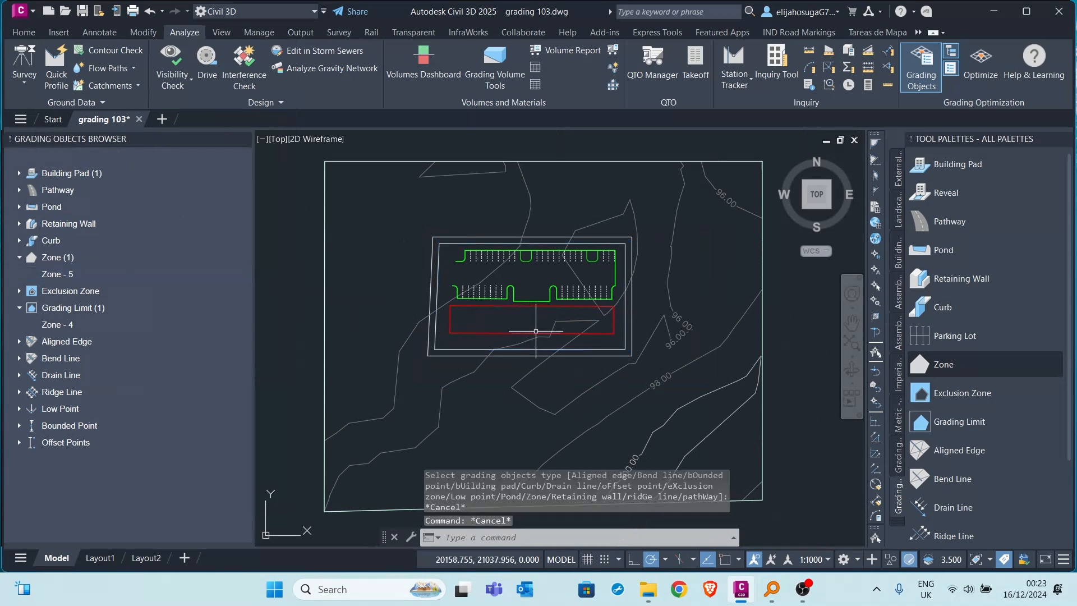
scroll(538, 264, "up", 4)
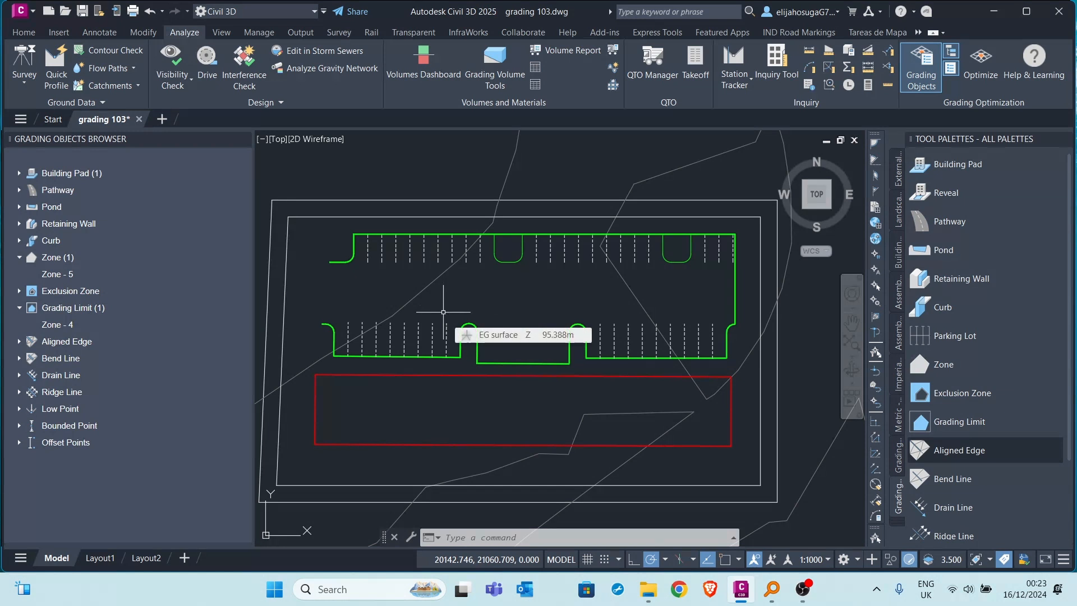
type("pl")
key("Return")
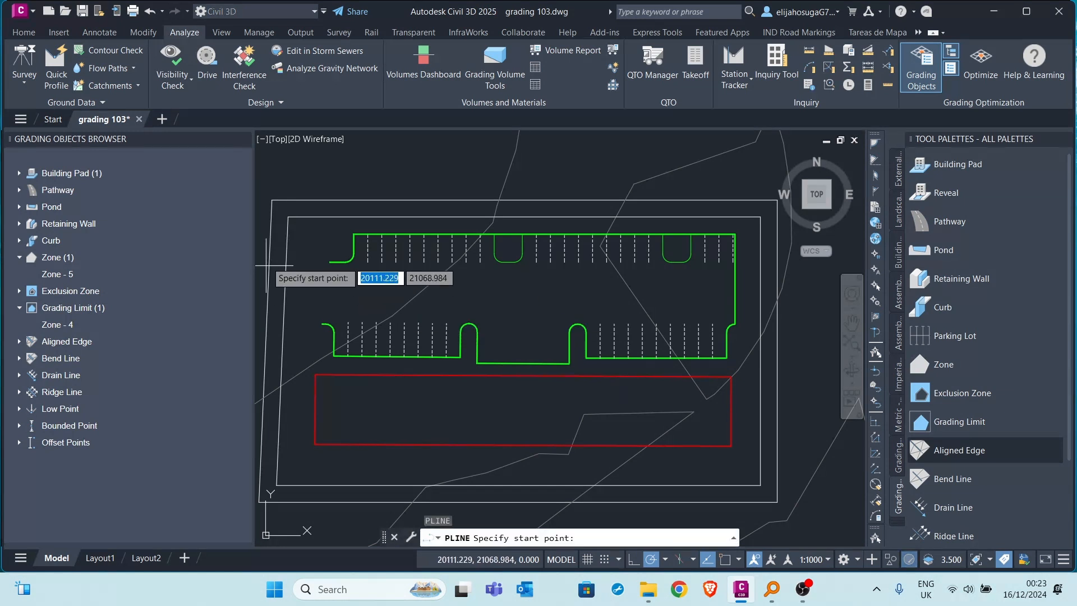
left_click(319, 224)
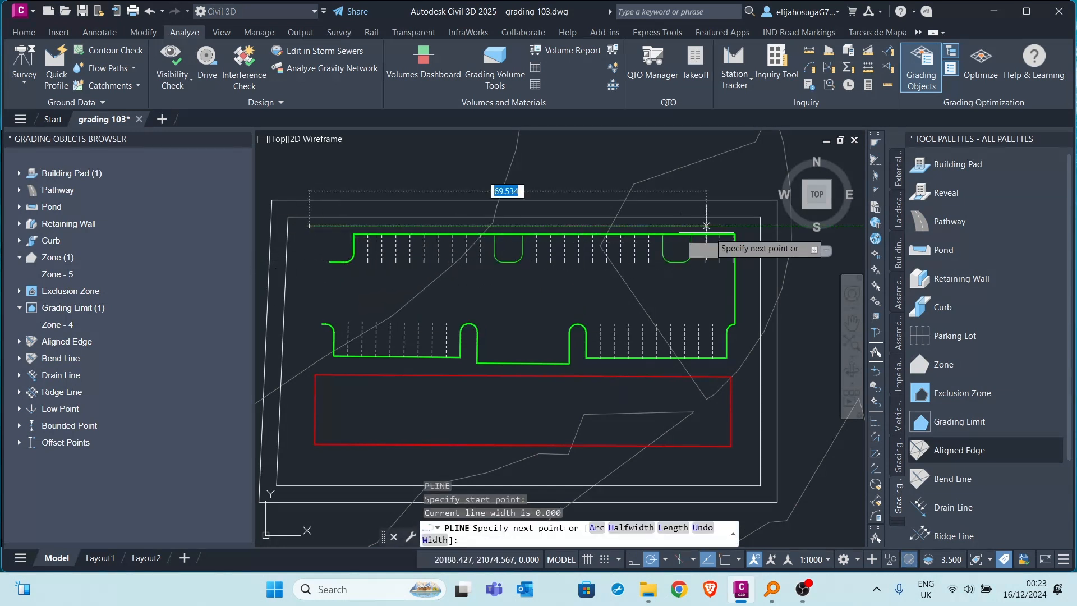
left_click(745, 226)
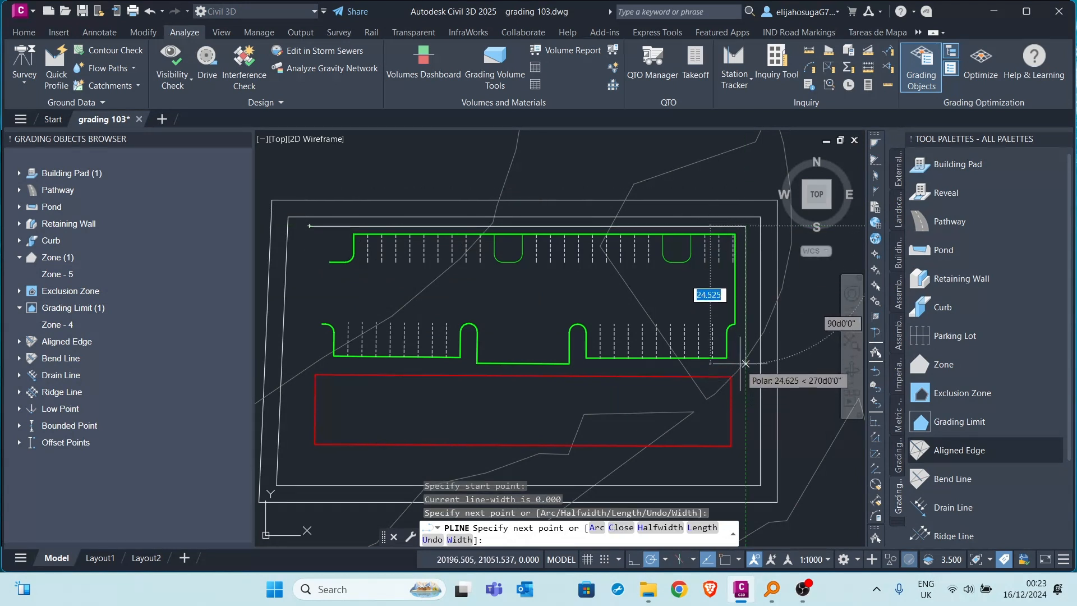
left_click(745, 371)
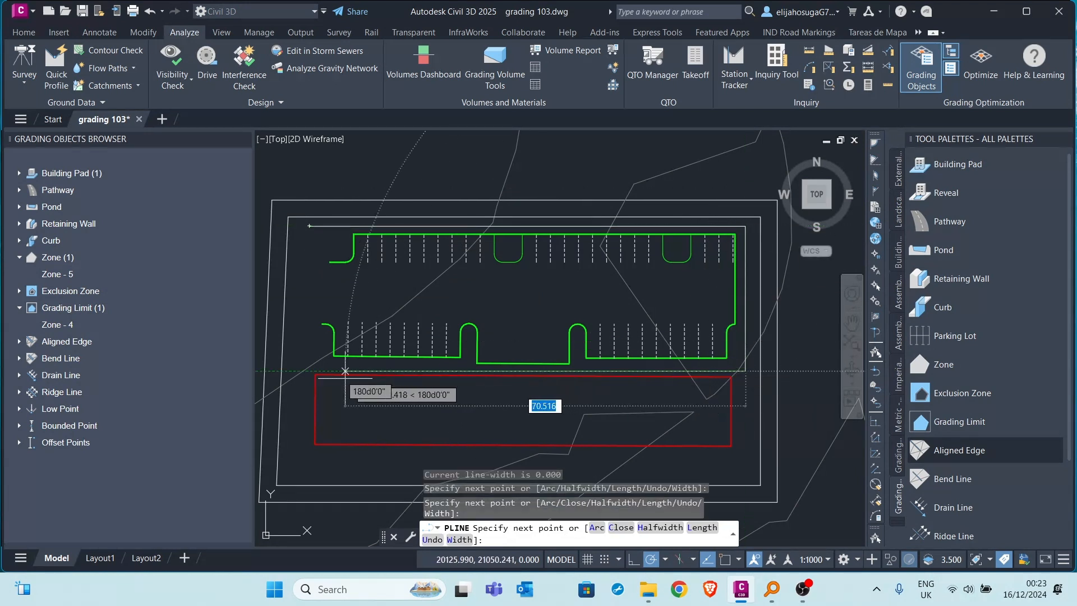
left_click(309, 370)
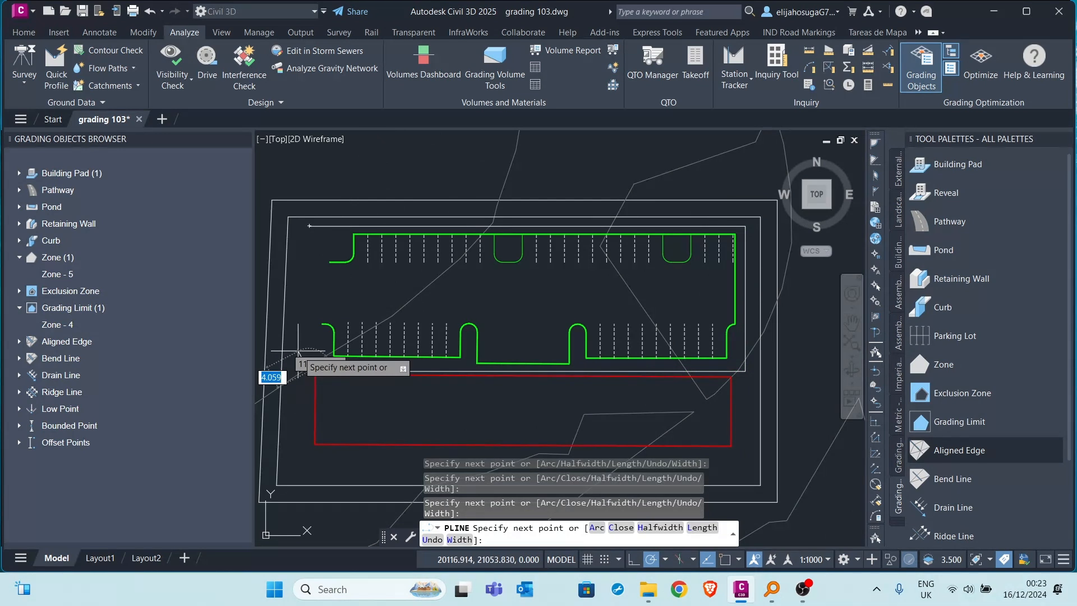
type("c")
key("Return")
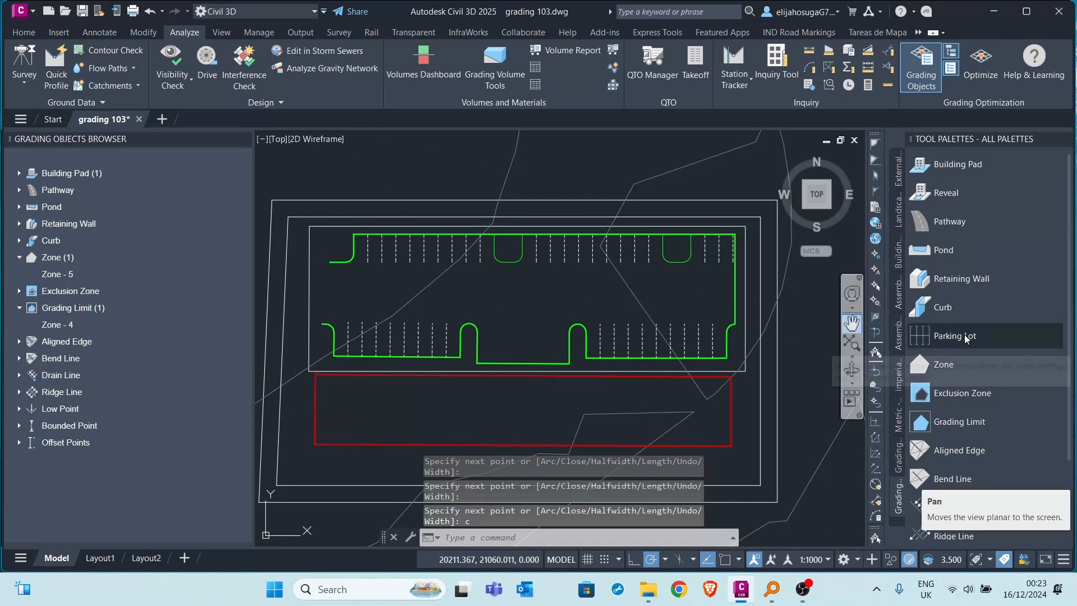
Set the rectangle around the green layout as a Parking Lot with minimum drain slope 0.50% and maximum slope 3.50%.
left_click(965, 362)
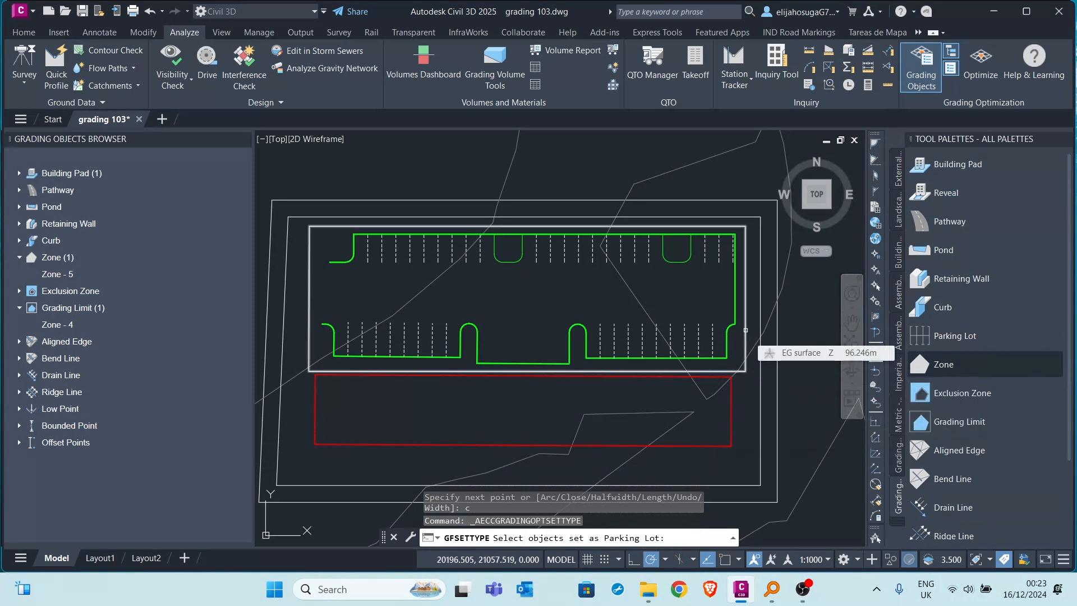
left_click(745, 330)
key("Return")
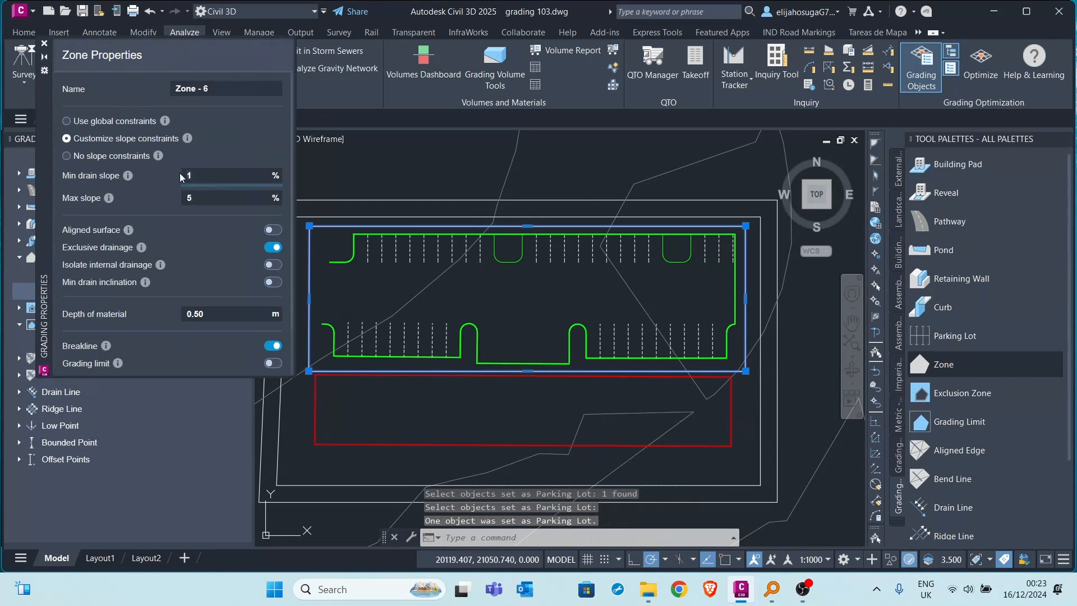
type("0.5")
left_click_drag(200, 199, 174, 193)
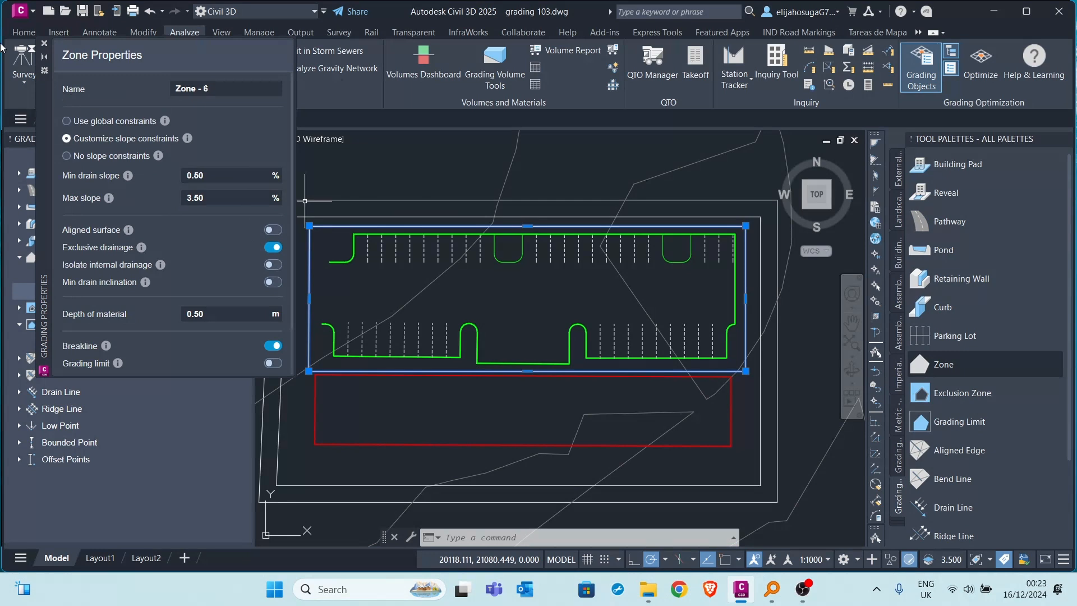
left_click(45, 44)
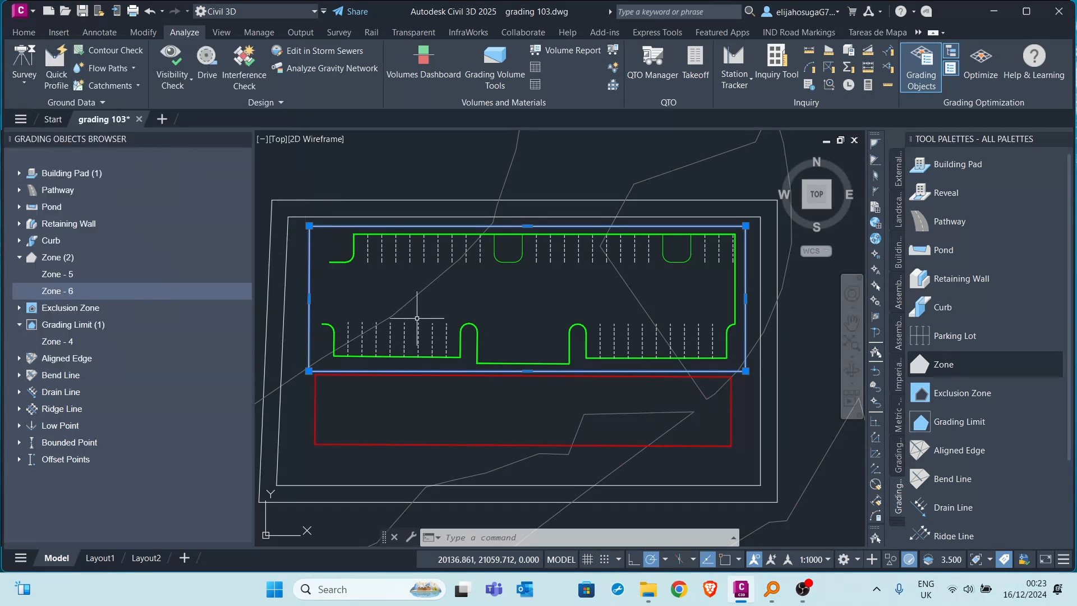
Set the red rectangle below the parking layout as a Building Pad.
scroll(365, 241, "down", 2)
scroll(443, 336, "up", 5)
scroll(443, 336, "down", 5)
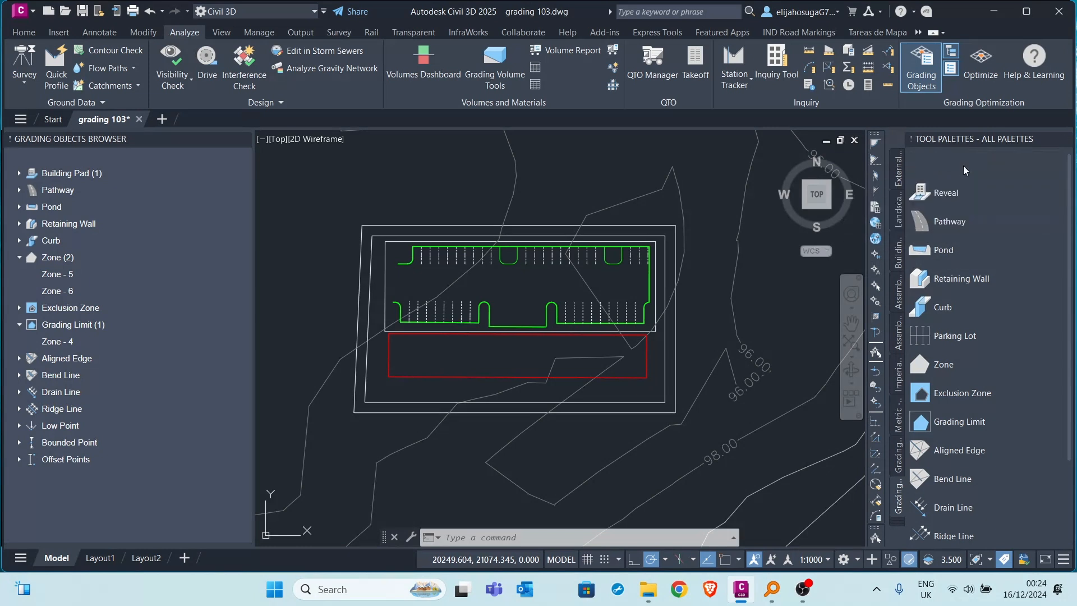
left_click(963, 165)
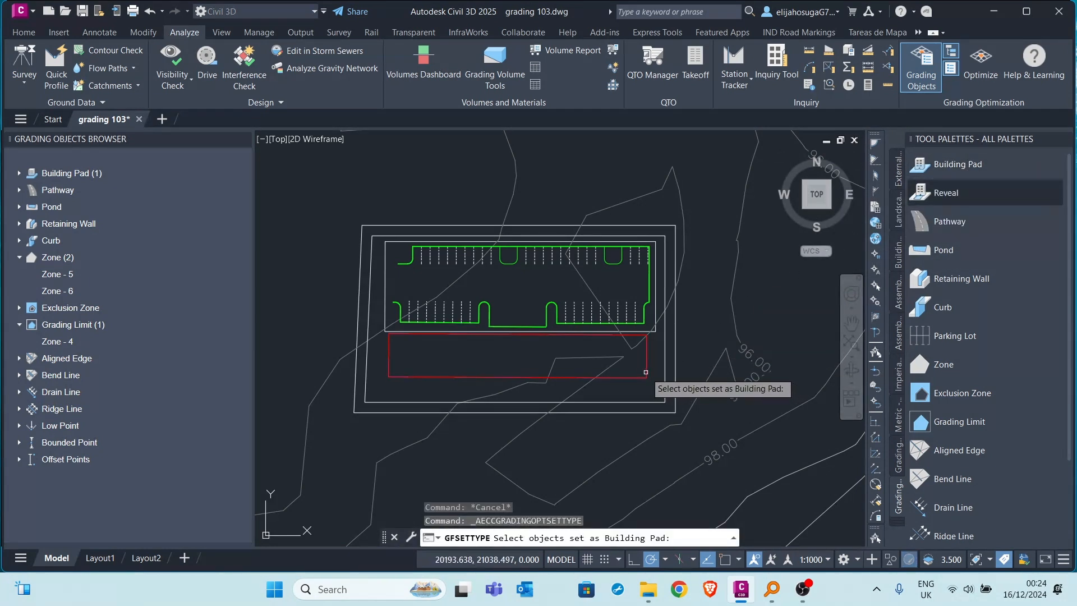
left_click(613, 388)
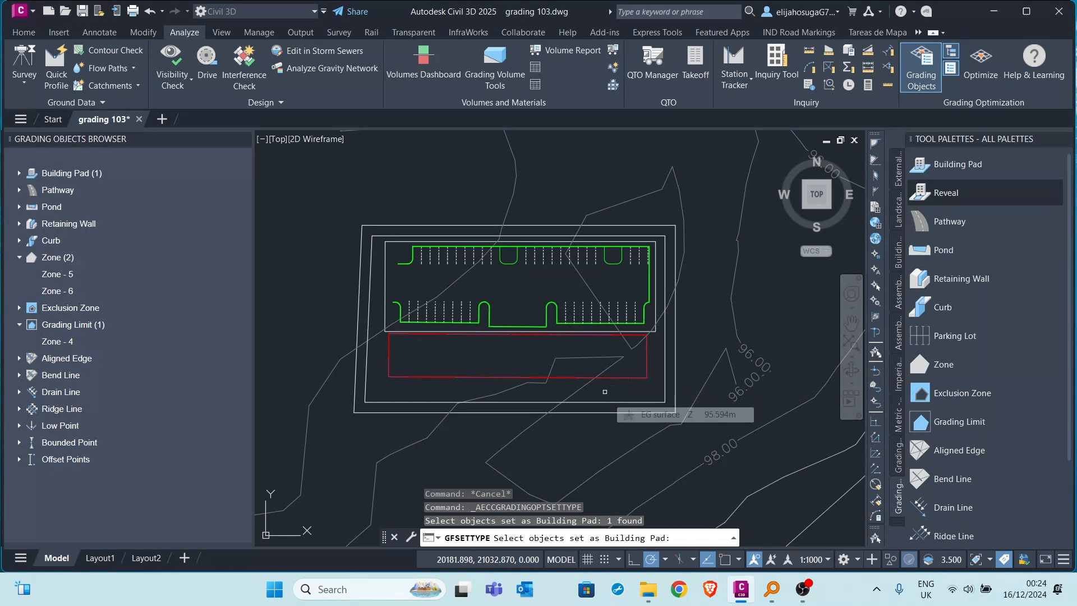
key("Return")
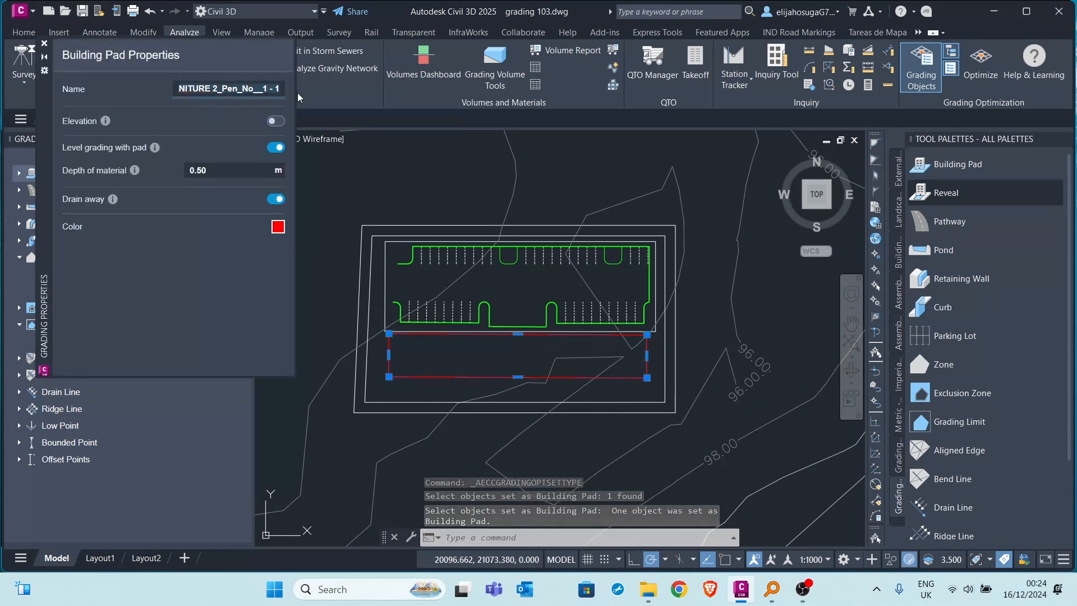
type("A")
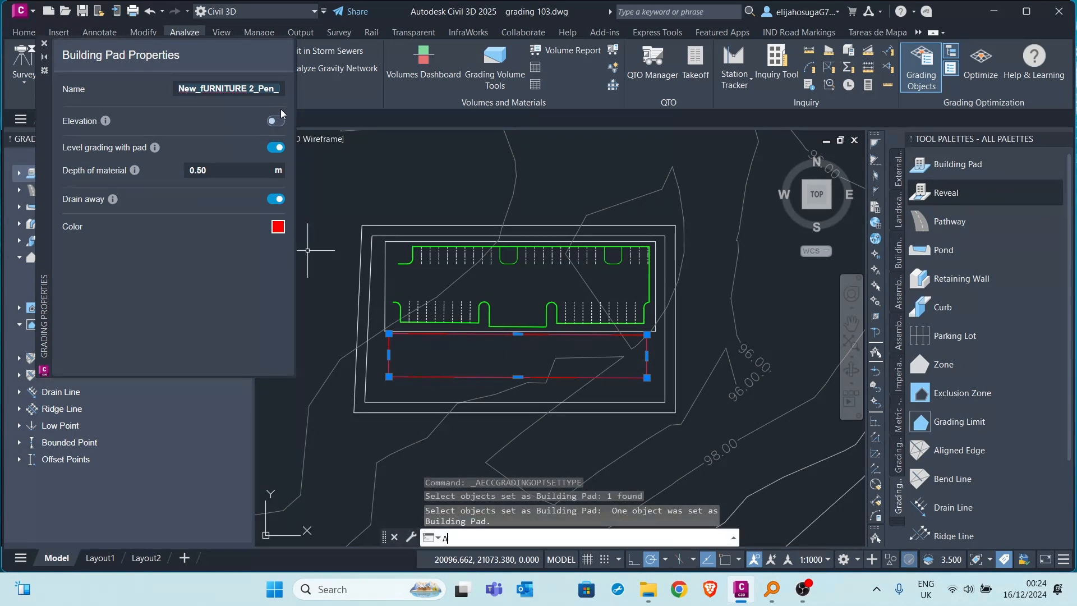
type("Min")
key("Return")
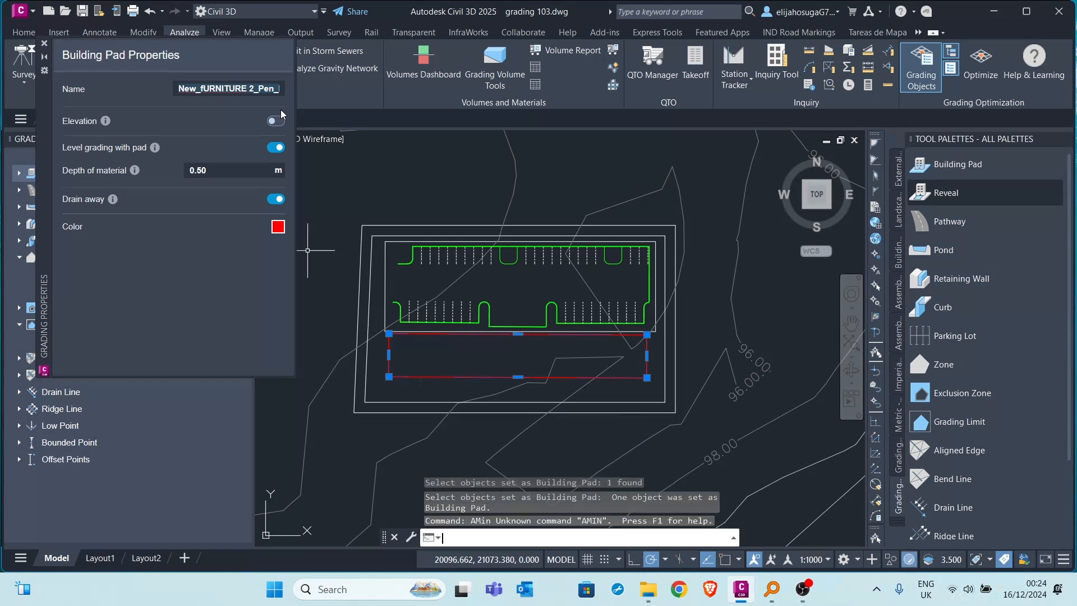
type("Bc")
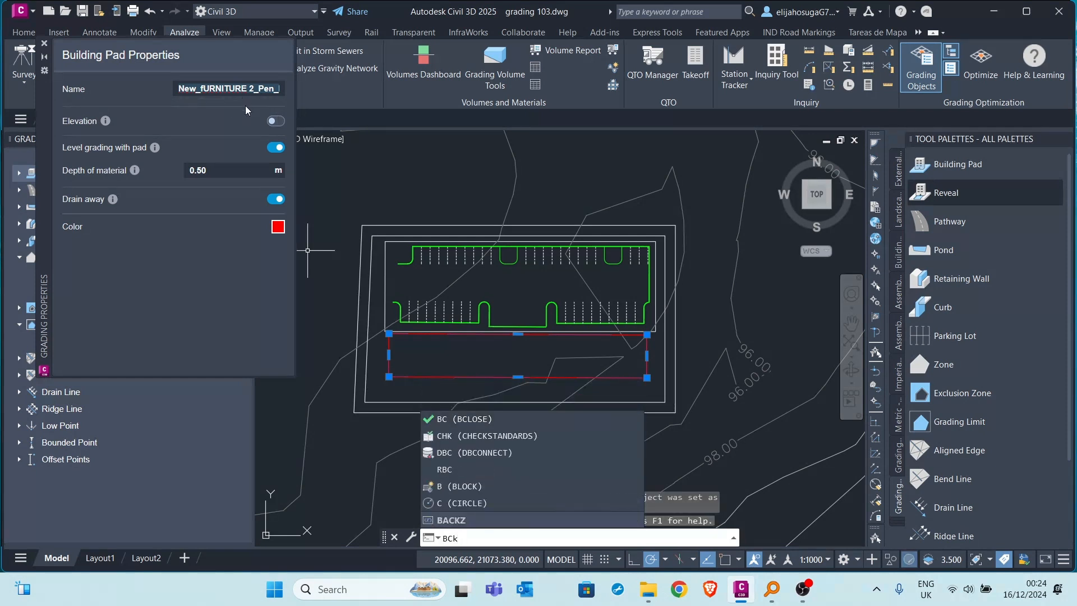
key("BackSpace")
key("BackSpace")
Name the building pad "Admin Block", set its depth of material to 0 m, and close its properties.
left_click(215, 88)
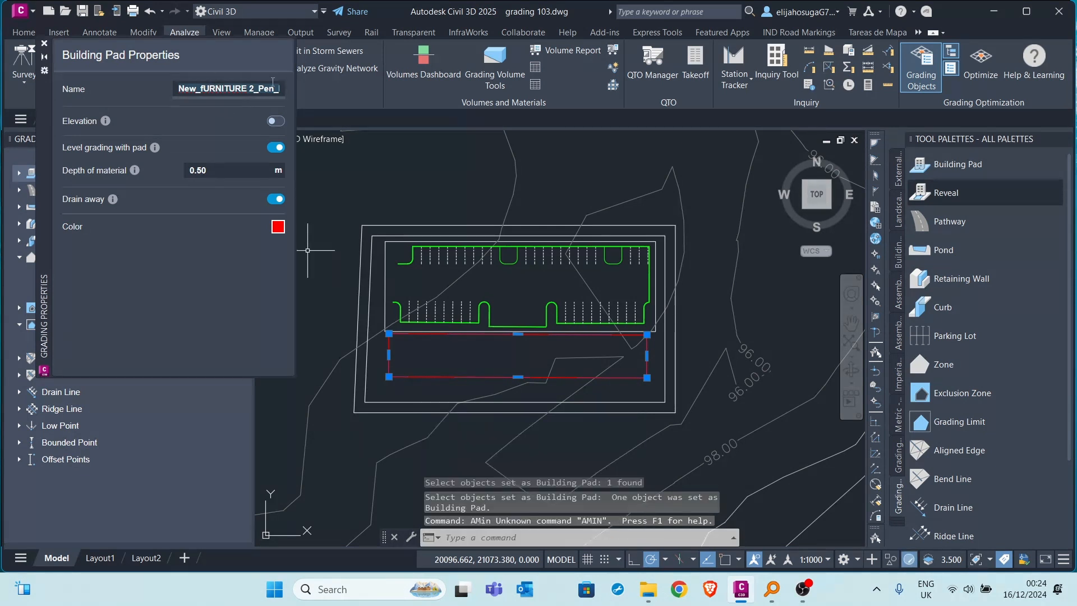
left_click_drag(280, 88, 211, 97)
type("Admib")
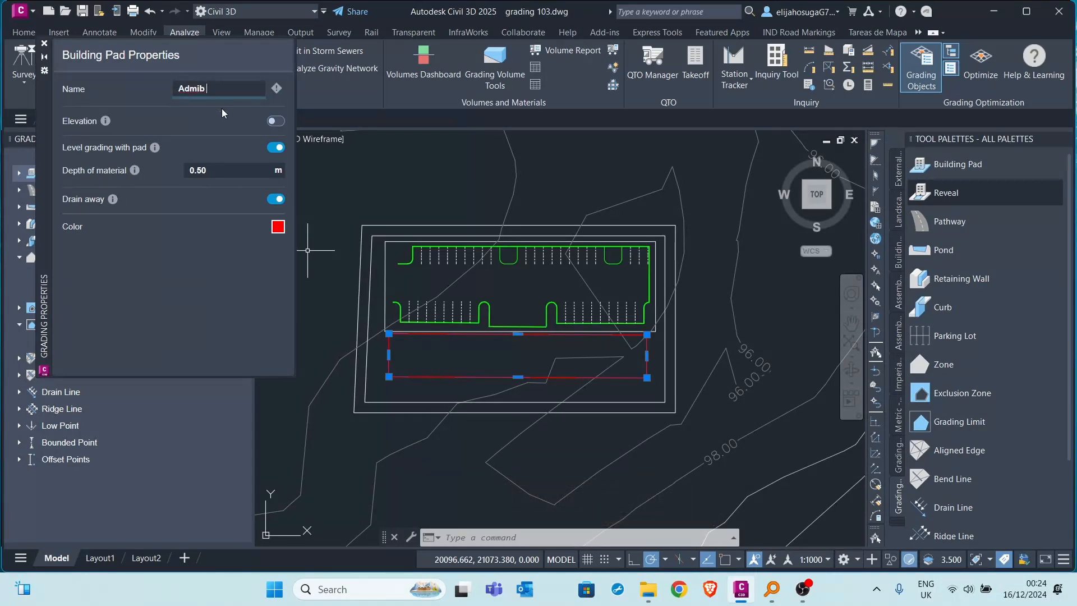
key("BackSpace")
type("n Block")
left_click(185, 171)
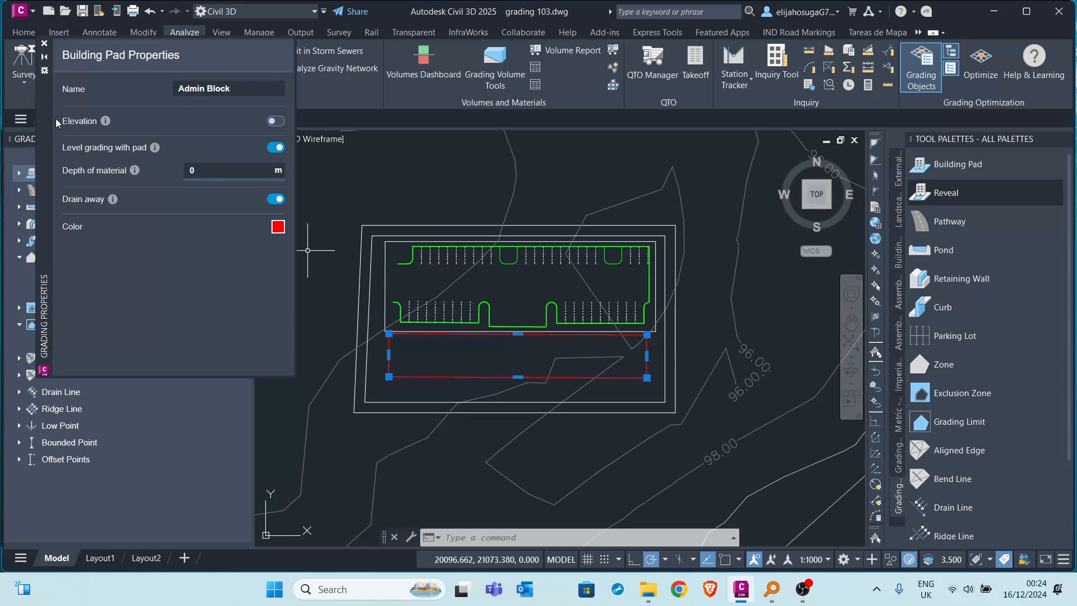
left_click(45, 45)
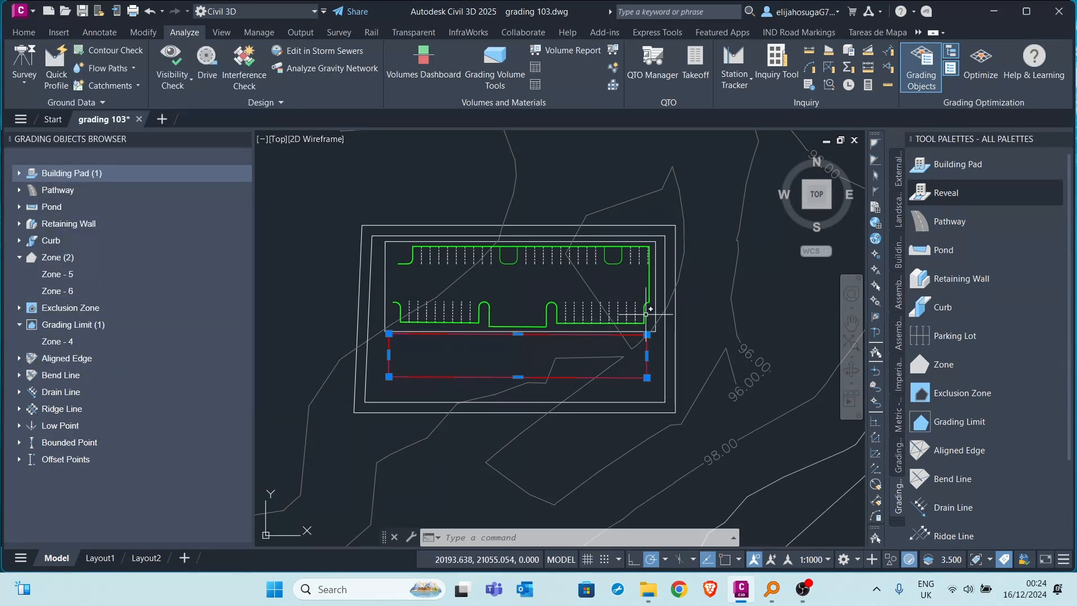
type("AMin")
key("Return")
key("Escape")
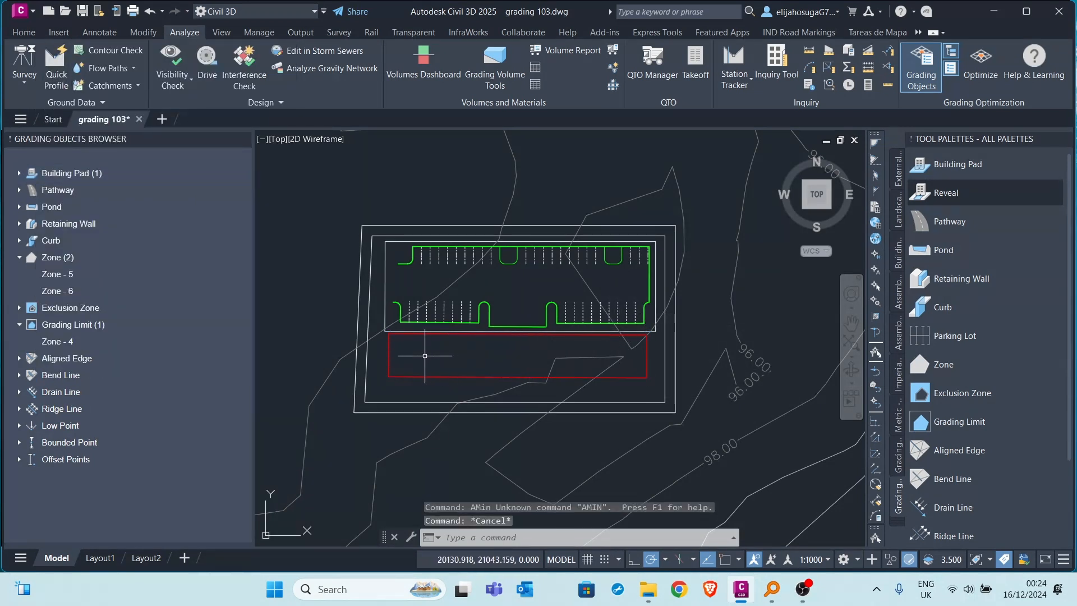
Check the properties of the building pad on the red rectangle, including its name and depth of material.
left_click(389, 356)
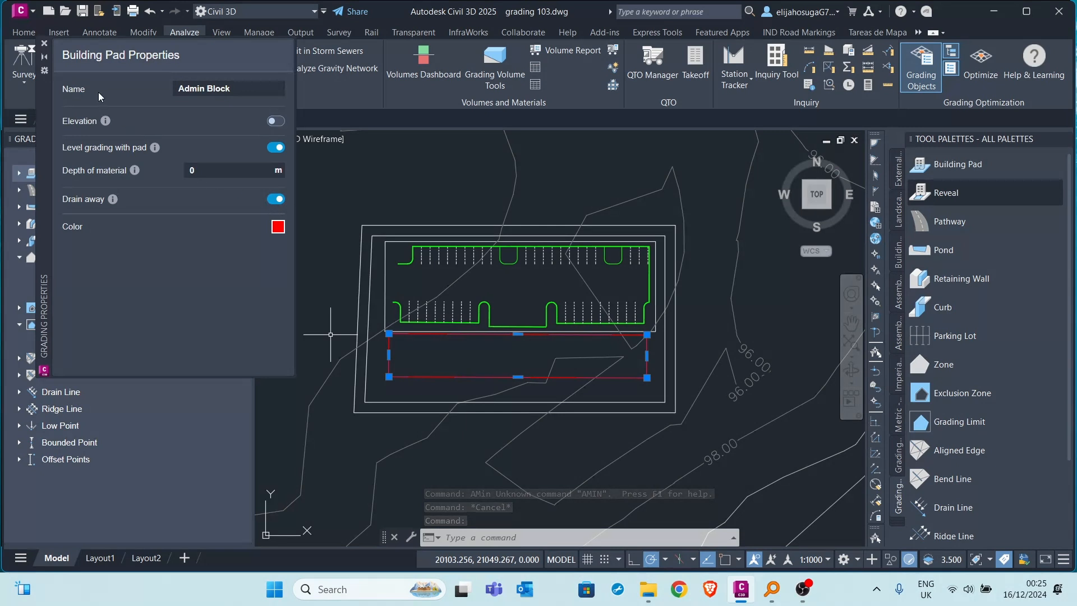
left_click(44, 44)
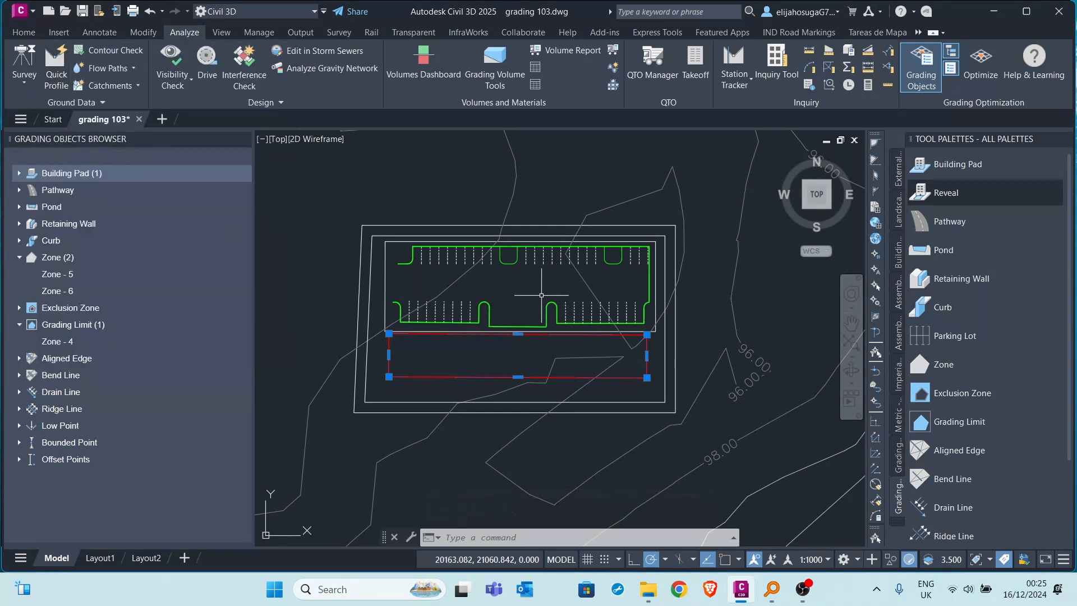
key("Escape")
middle_click_drag(551, 312, 559, 336)
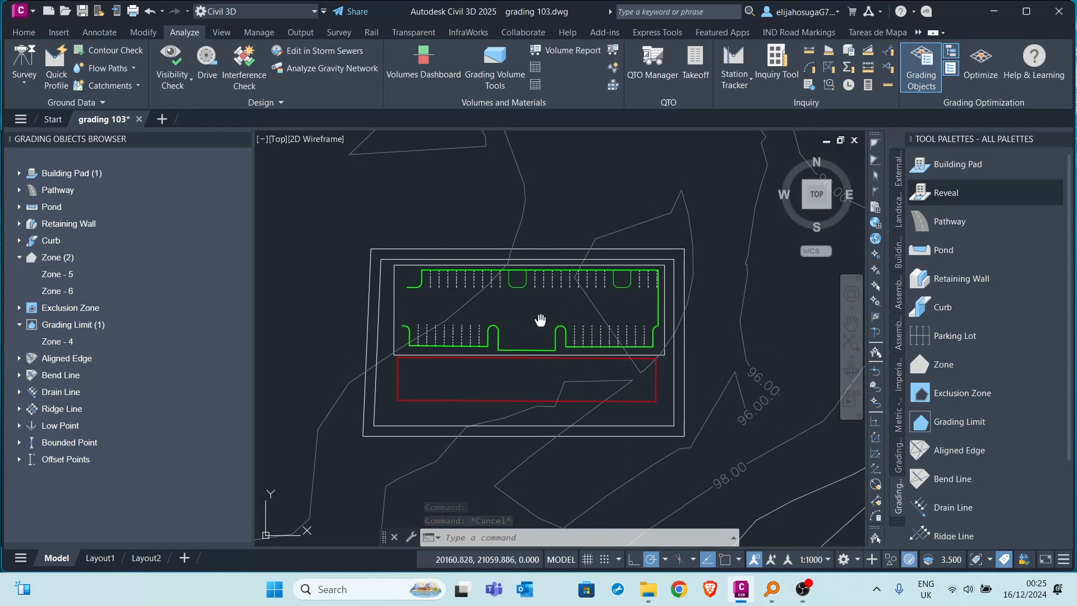
middle_click_drag(542, 322, 590, 367)
scroll(648, 363, "up", 2)
scroll(648, 355, "down", 4)
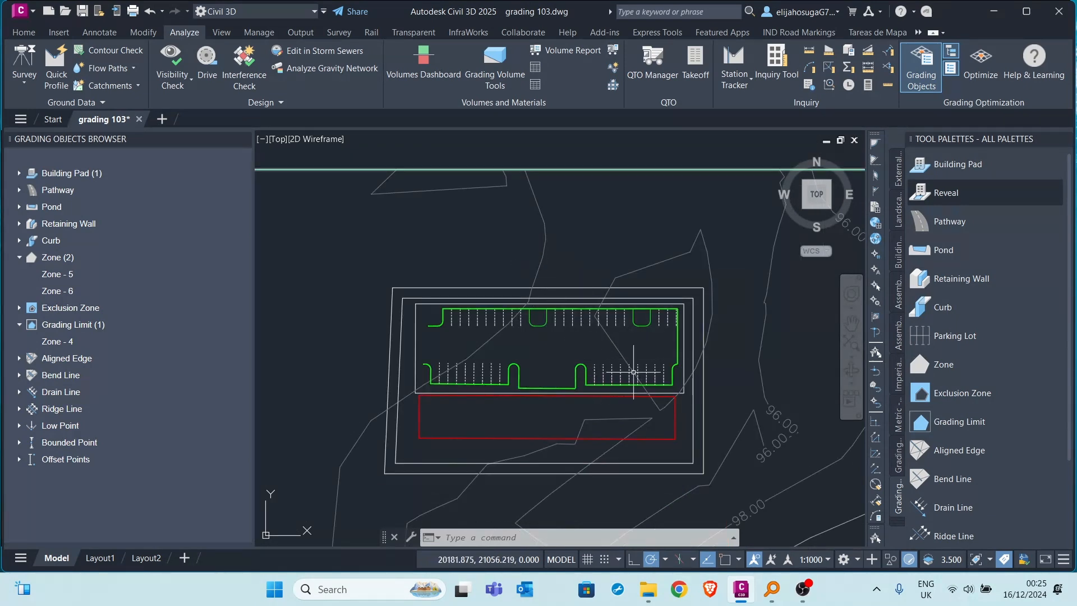
middle_click_drag(600, 361, 607, 380)
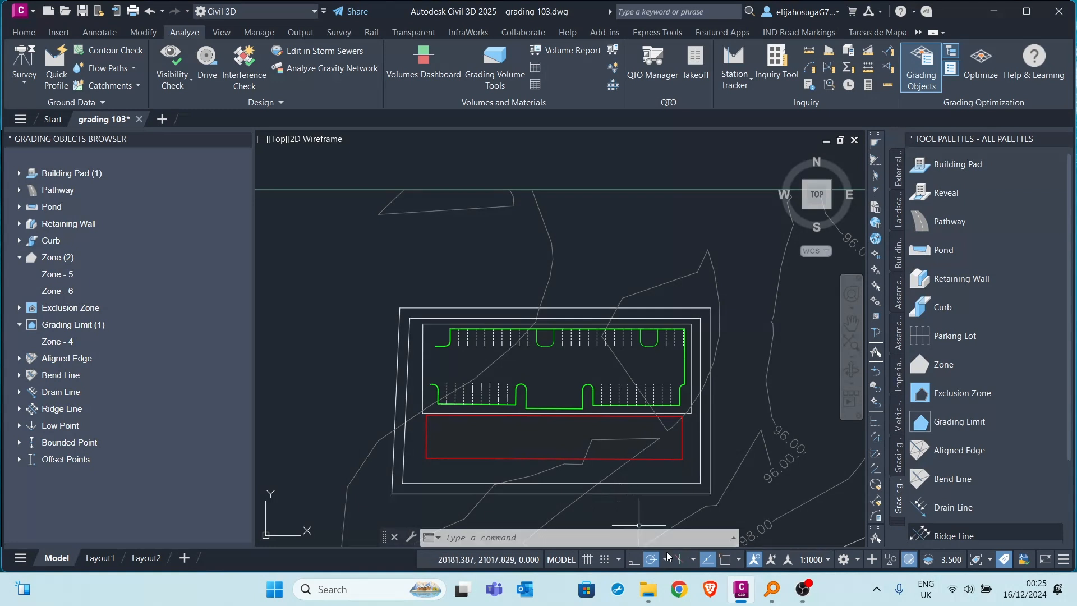
Draw a horizontal polyline about 73 m long through the middle of the parking lot, between the two rows of stalls.
type("p")
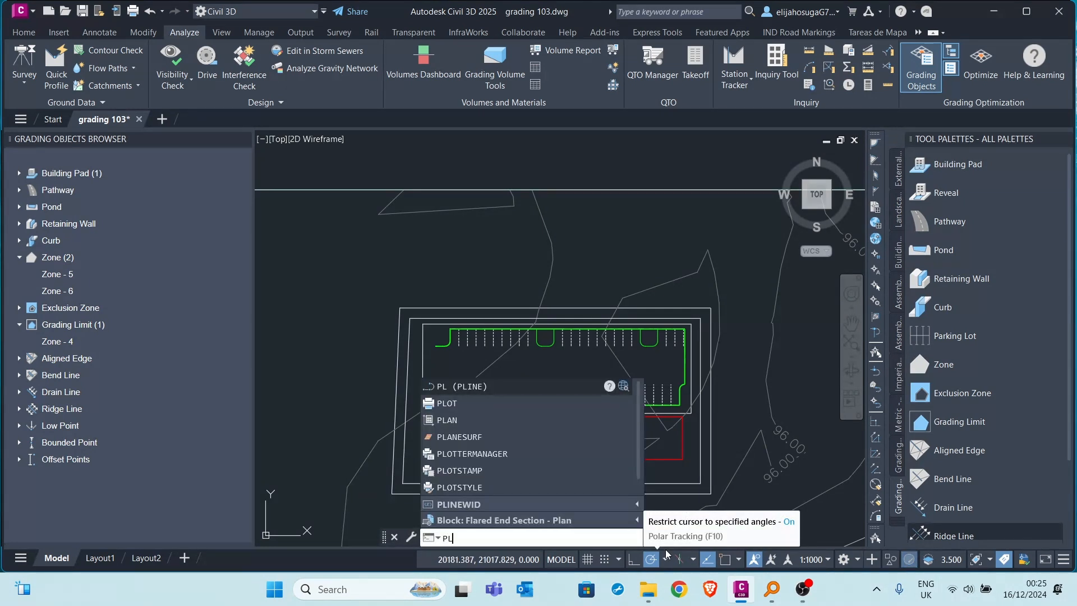
key("Return")
scroll(647, 370, "up", 5)
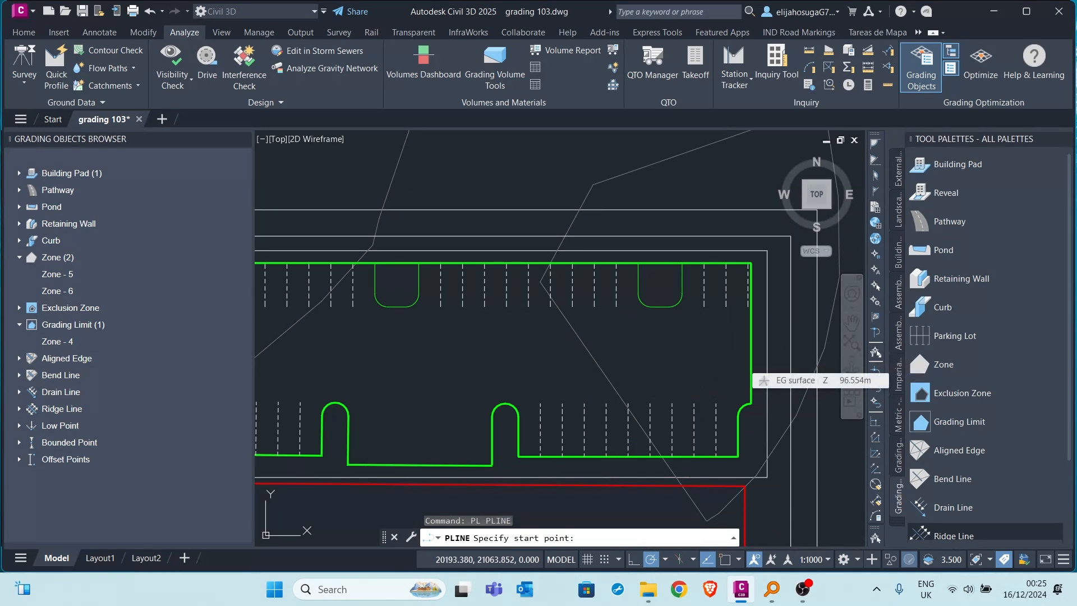
left_click(740, 357)
scroll(590, 396, "down", 5)
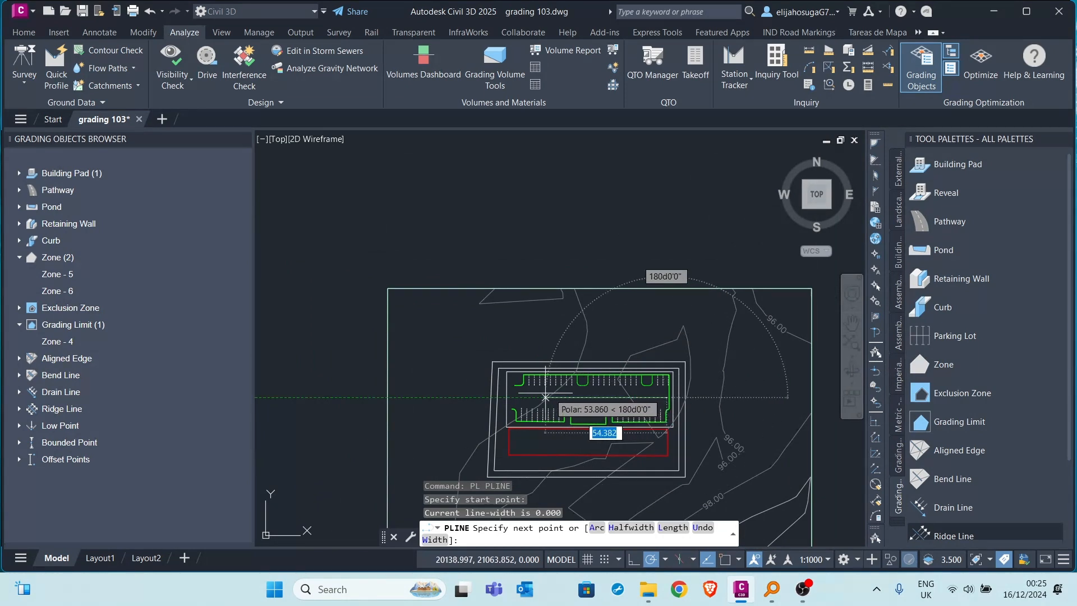
scroll(515, 407, "up", 5)
scroll(514, 408, "up", 2)
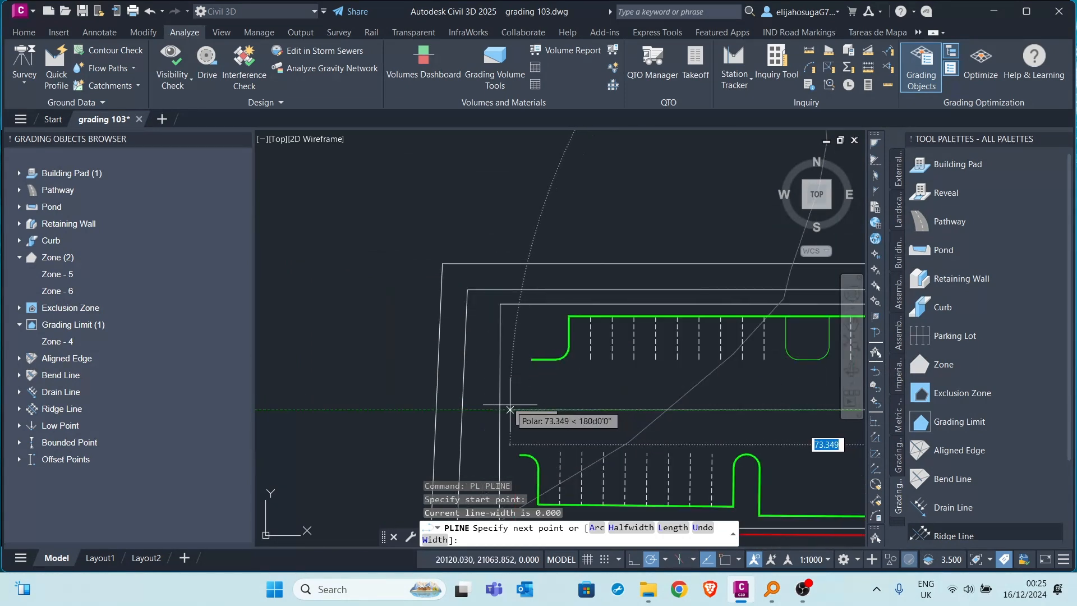
left_click(518, 408)
scroll(535, 391, "down", 2)
key("Escape")
Draw a vertical polyline from just inside the parking layout's lower edge, between the rounded islands, to just below the horizontal centre line.
mouse_move(685, 426)
middle_mouse_down()
mouse_move(577, 409)
mouse_move(602, 425)
mouse_move(488, 400)
middle_mouse_up()
type("p")
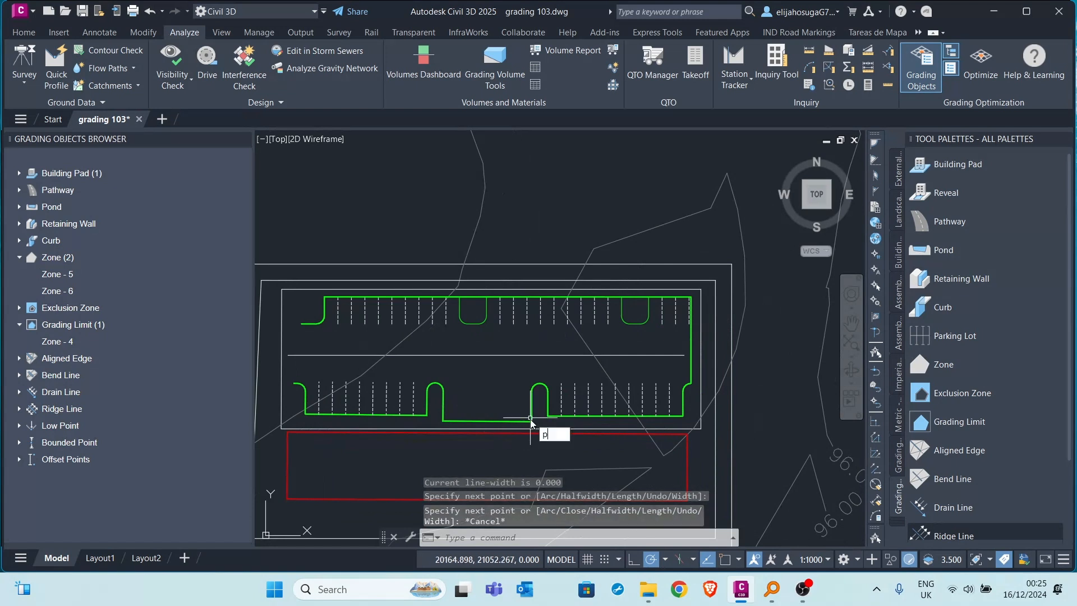
type("l")
key("Return")
scroll(499, 431, "up", 4)
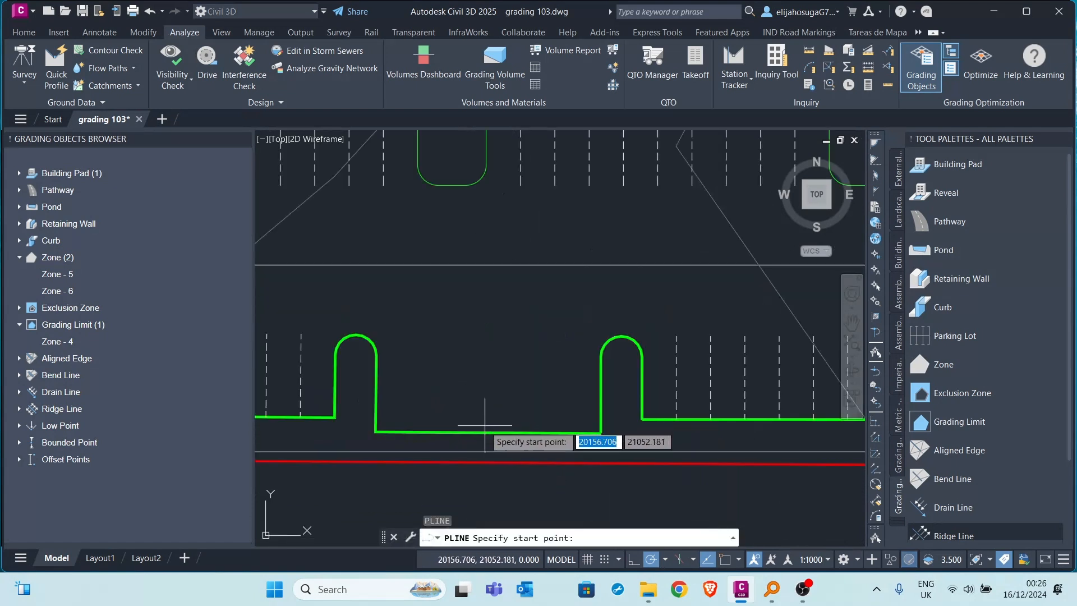
left_click(485, 425)
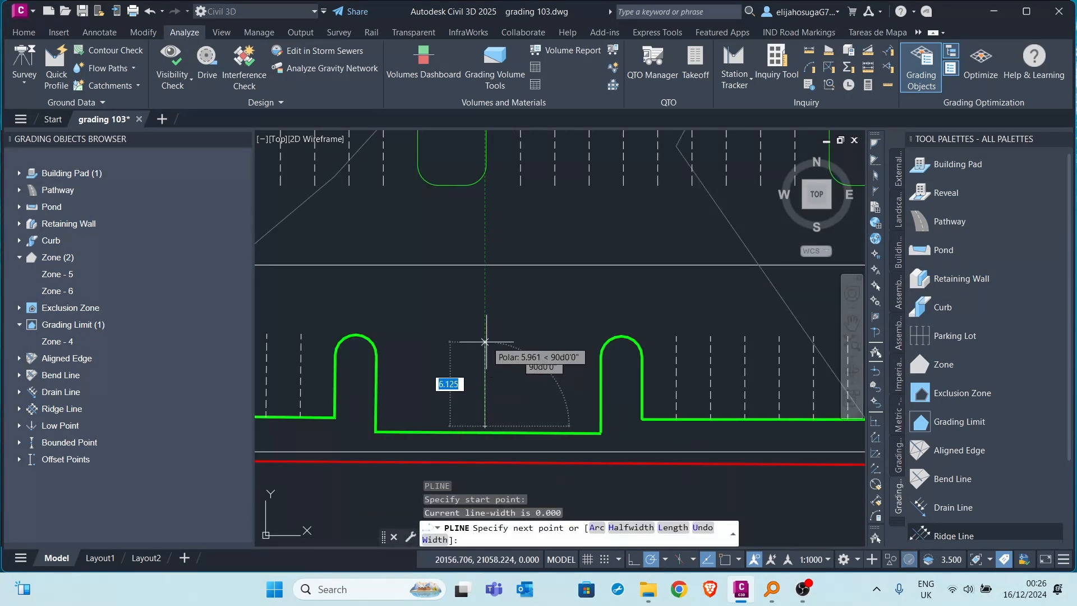
left_click(485, 275)
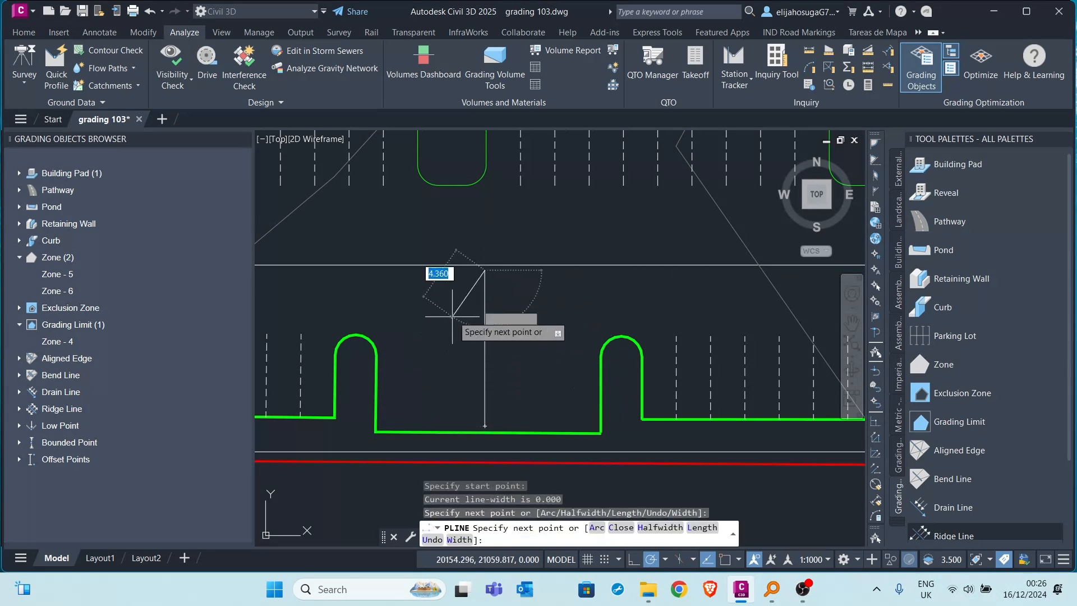
key("Return")
Draw a vertical polyline from just inside the parking layout's upper edge down to just above the horizontal centre line.
middle_click_drag(495, 381, 495, 448)
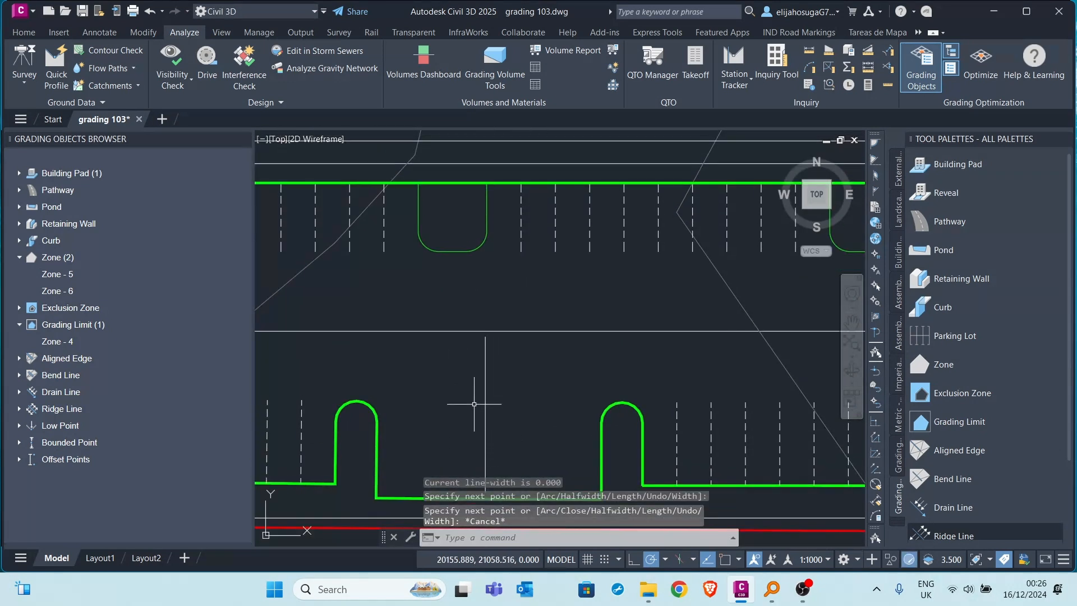
key("Return")
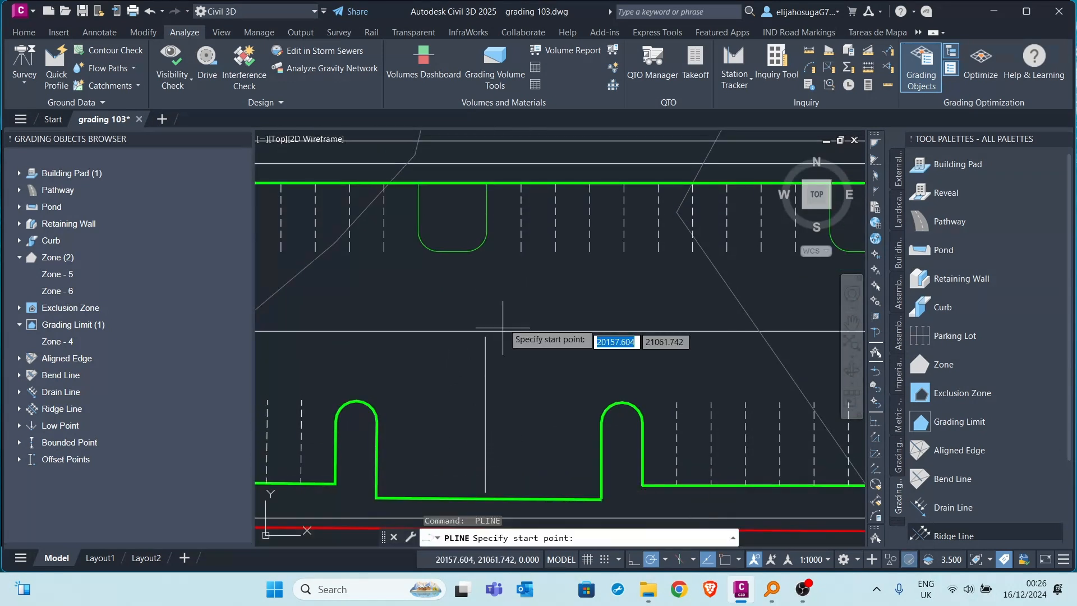
left_click(503, 191)
left_click(502, 324)
key("Escape")
scroll(392, 308, "down", 3)
middle_click_drag(362, 311, 457, 385)
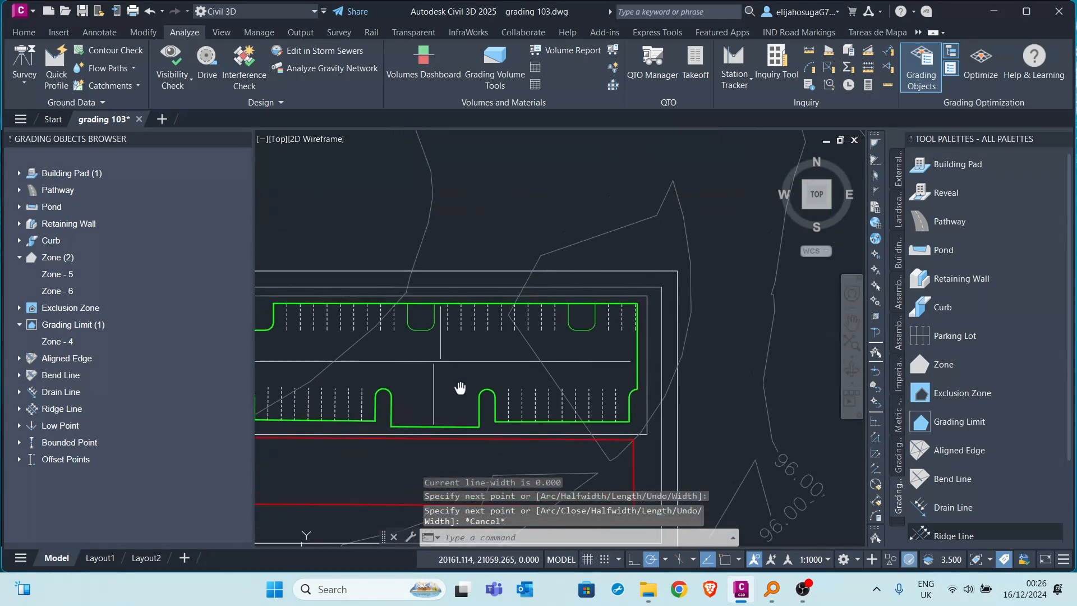
scroll(567, 361, "down", 3)
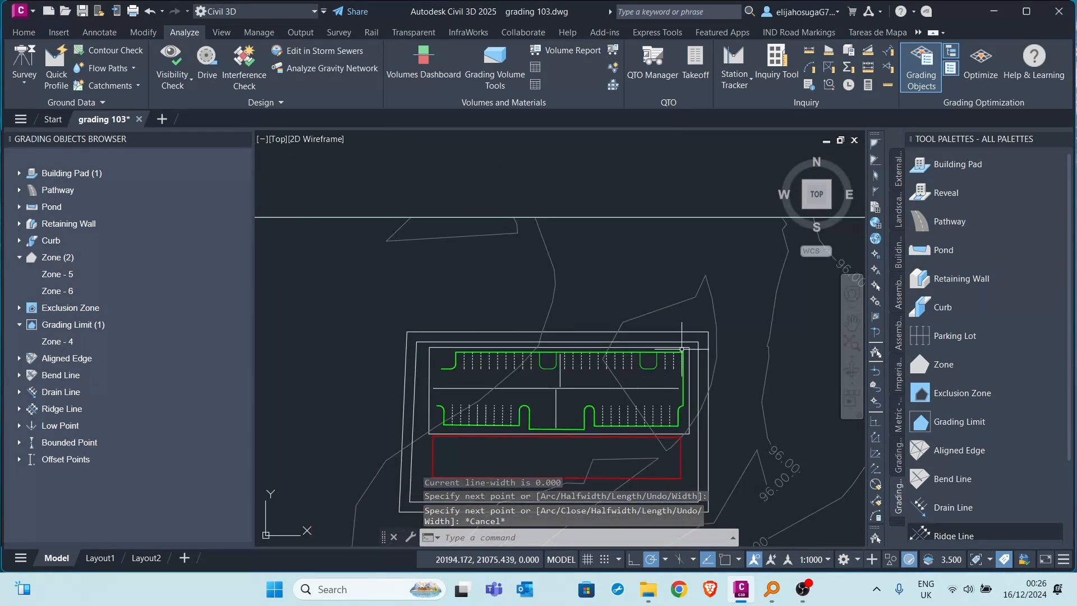
Set the horizontal centre polyline and the two vertical polylines in the parking lot as drain lines.
scroll(681, 349, "up", 6)
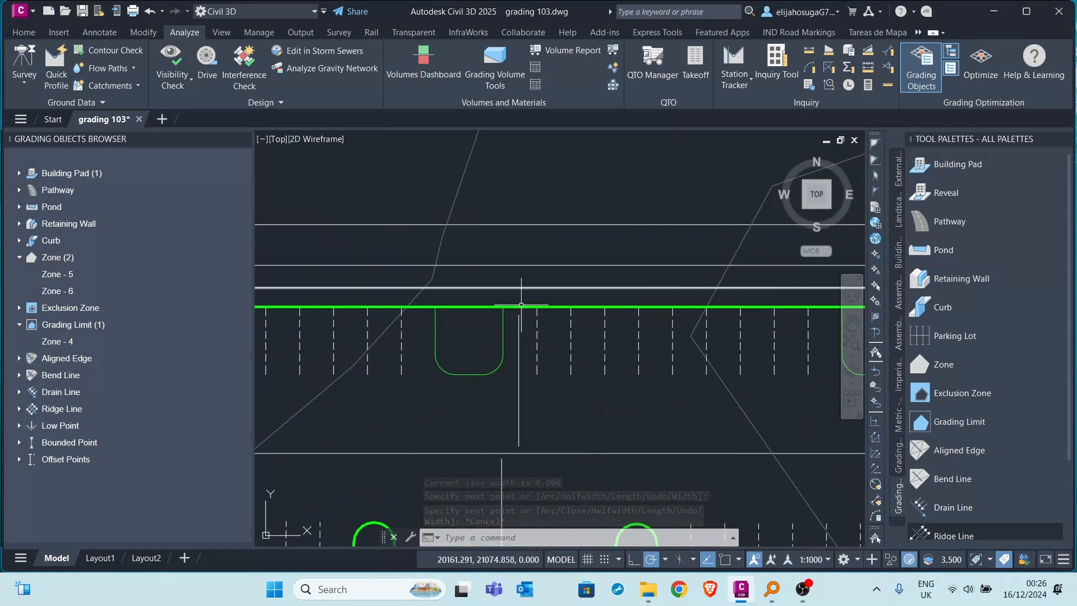
scroll(324, 301, "down", 5)
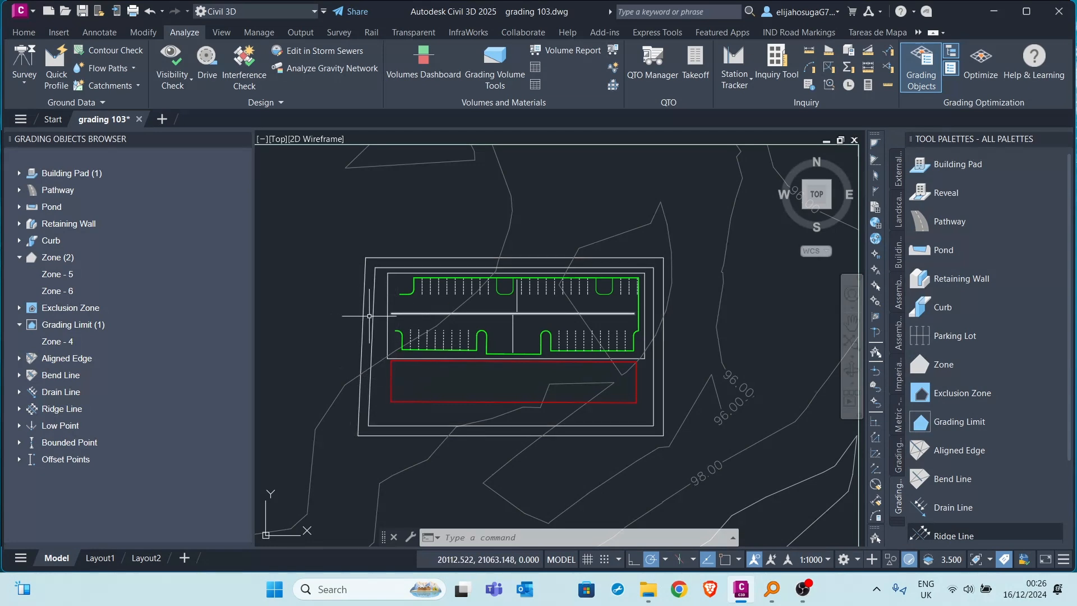
scroll(513, 323, "up", 4)
scroll(512, 323, "down", 2)
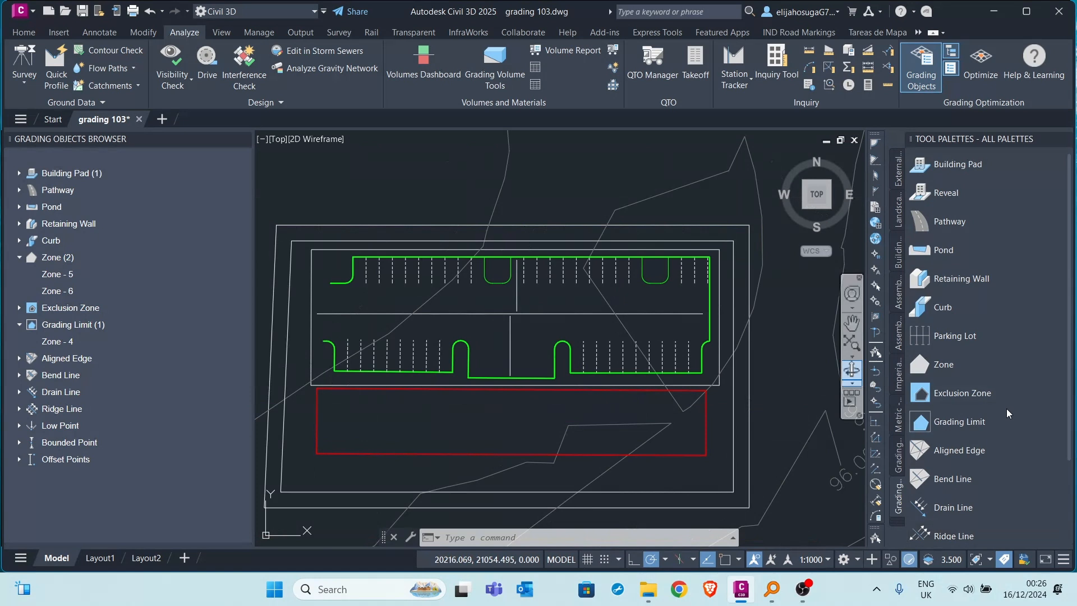
left_click(943, 508)
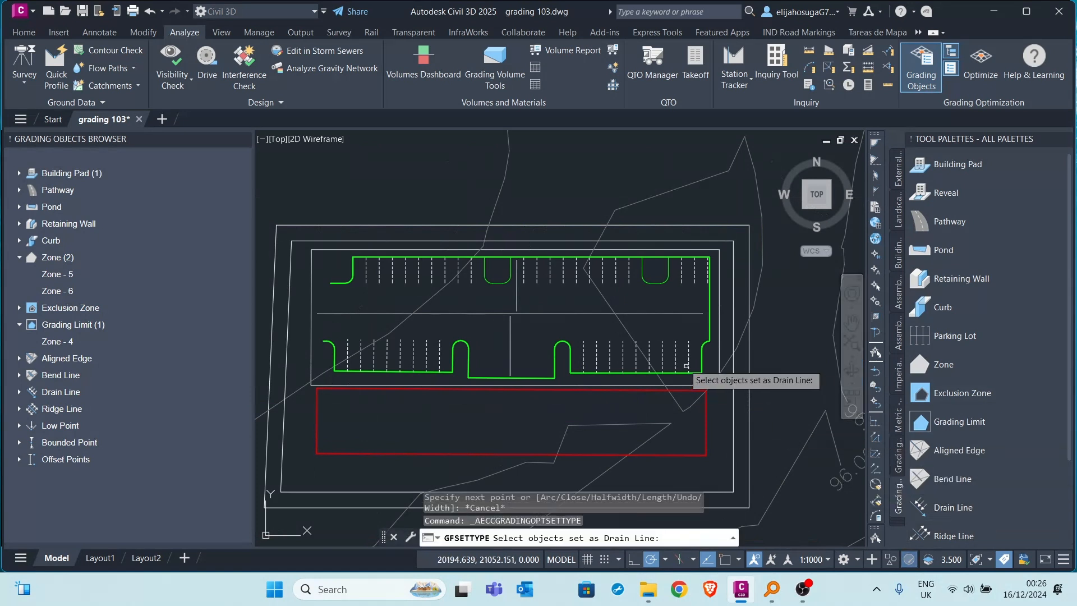
left_click(654, 314)
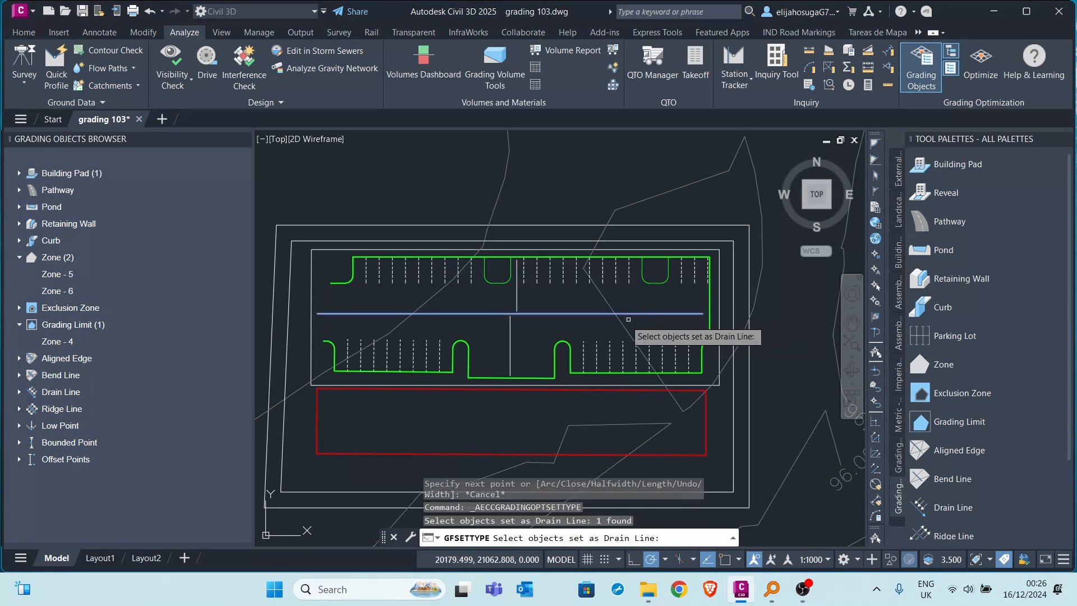
left_click(520, 296)
left_click(510, 351)
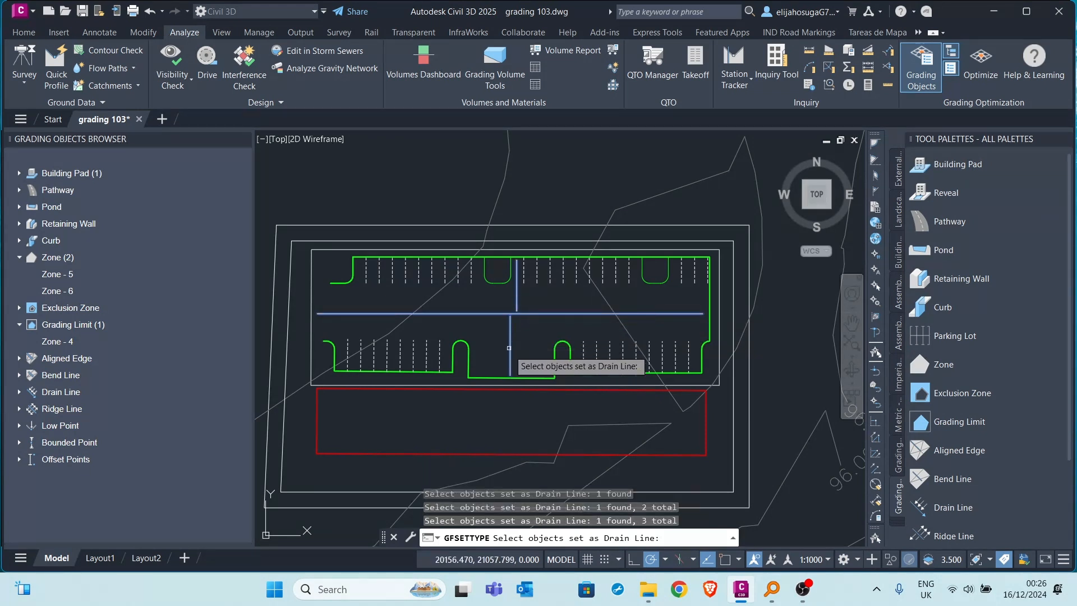
key("Return")
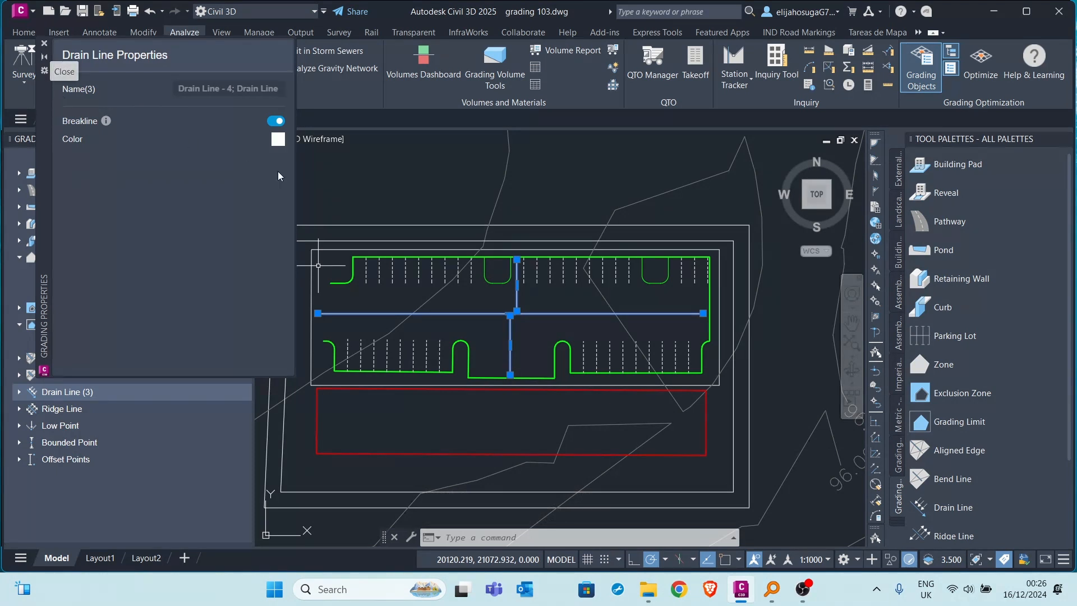
left_click(44, 43)
scroll(573, 293, "down", 3)
scroll(589, 326, "up", 3)
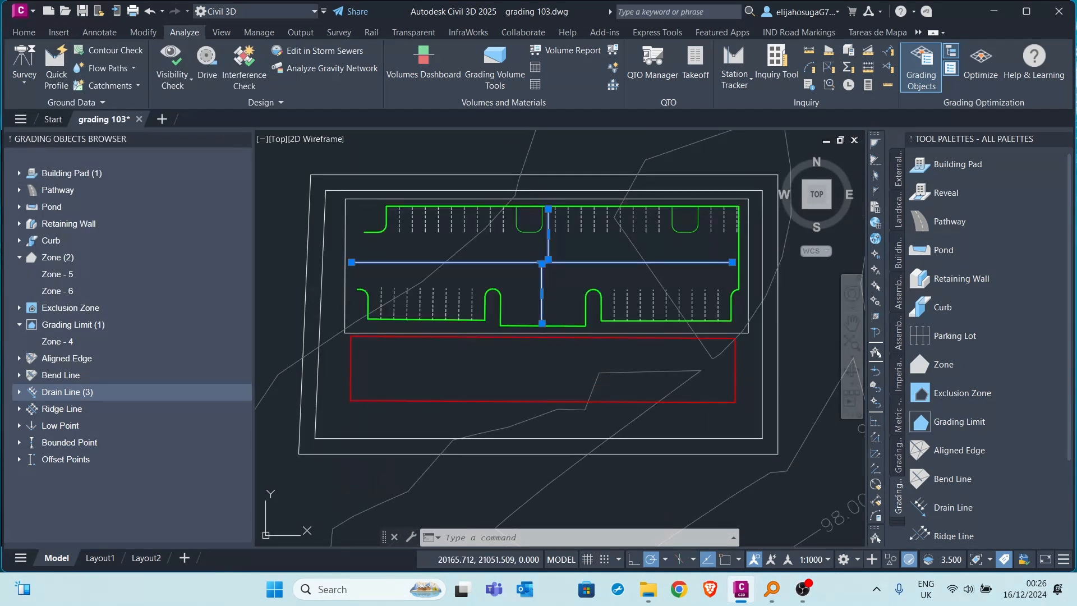
key("Escape")
Start grading optimization using the existing ground surface around the site.
scroll(583, 323, "down", 2)
middle_click_drag(579, 325, 576, 352)
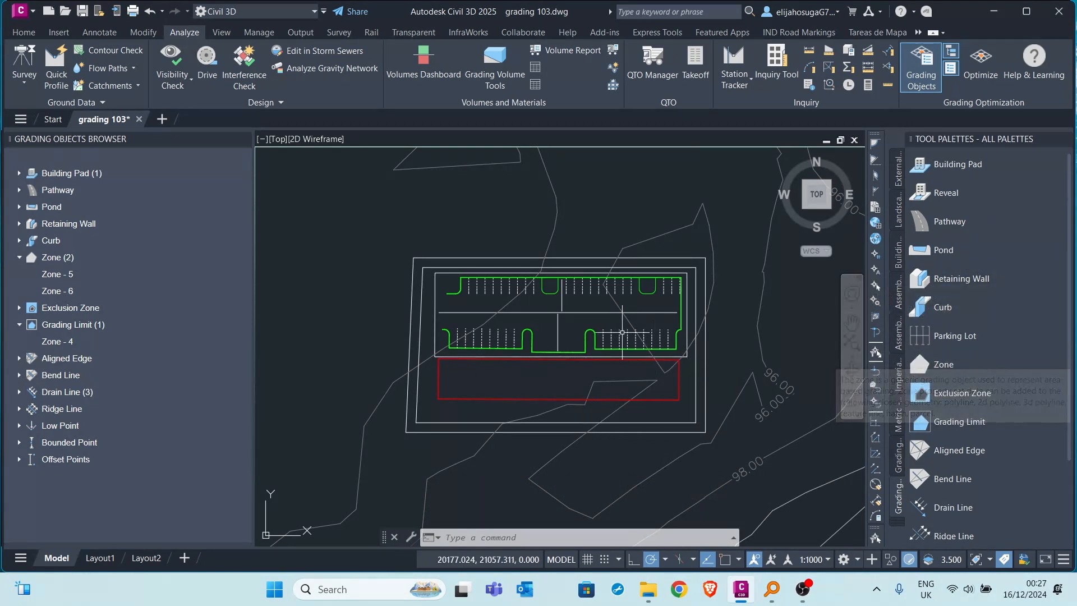
mouse_move(575, 342)
middle_mouse_down()
mouse_move(566, 346)
mouse_move(618, 371)
middle_mouse_up()
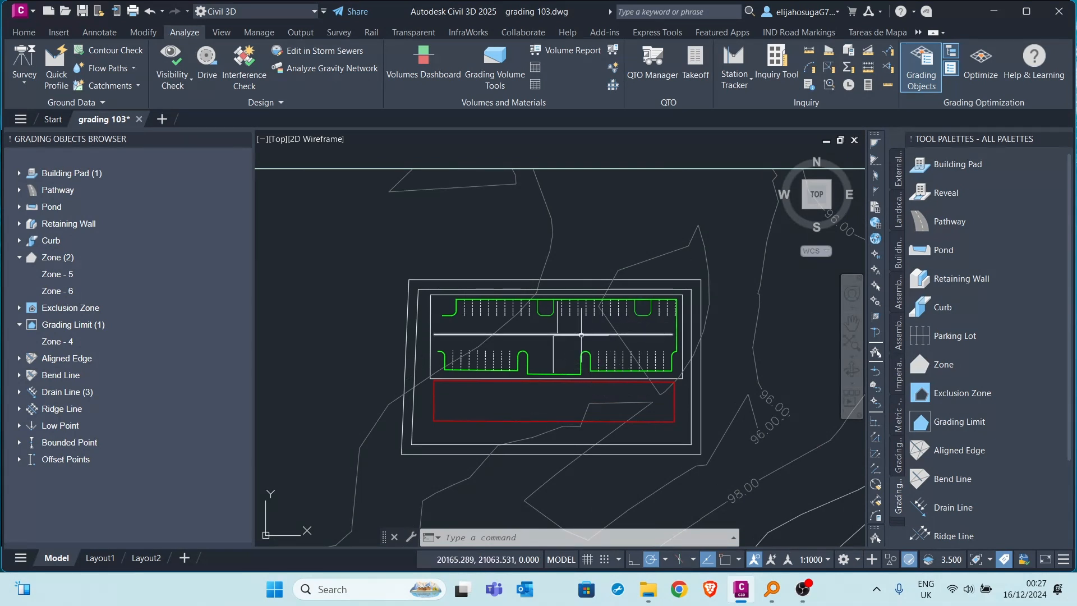
middle_click_drag(581, 338, 587, 349)
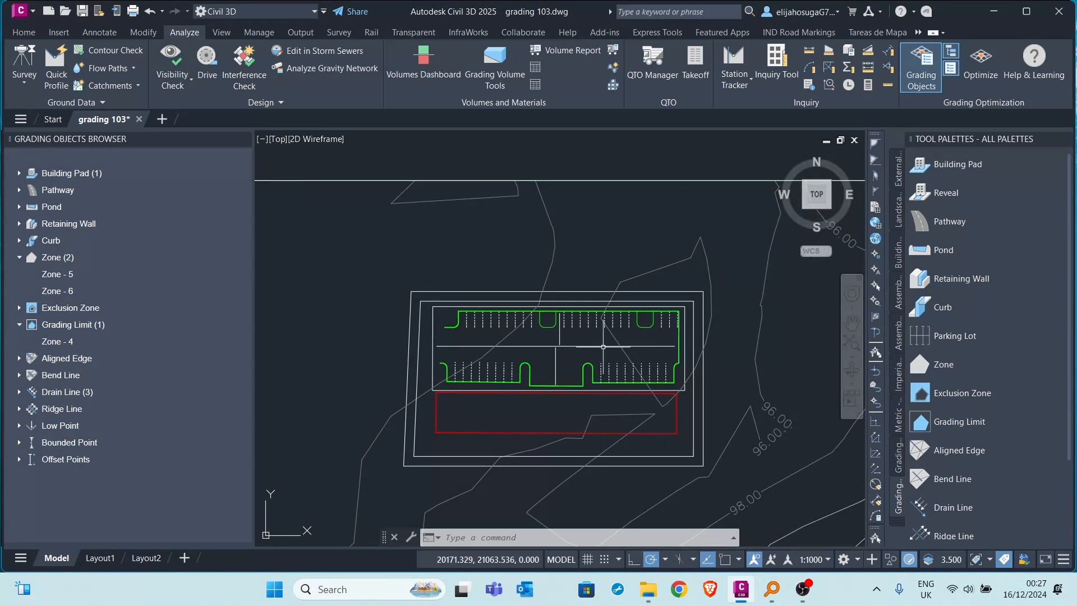
left_click(984, 64)
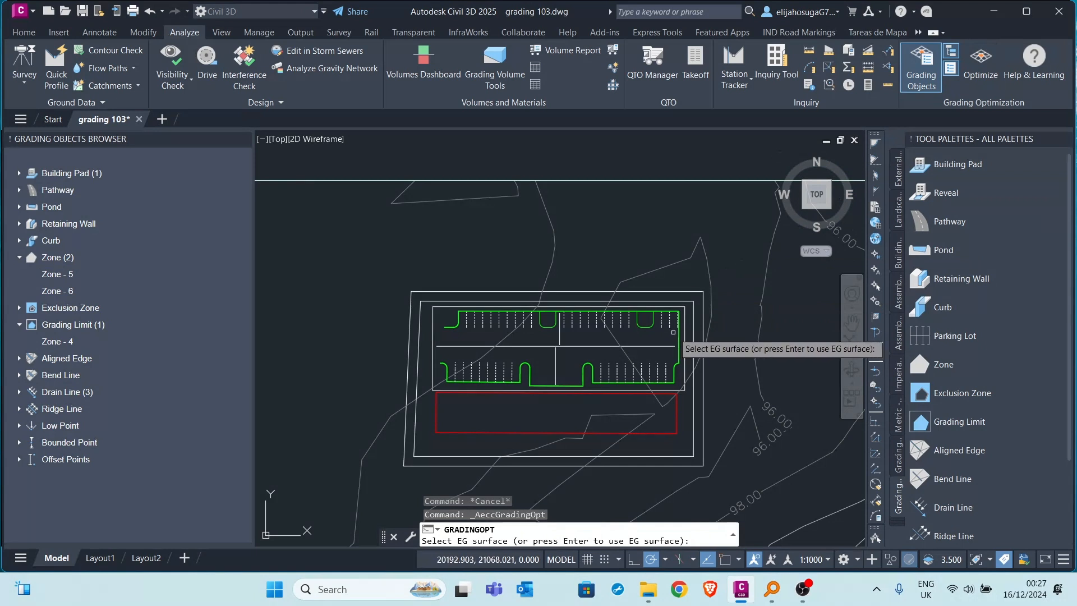
left_click(709, 338)
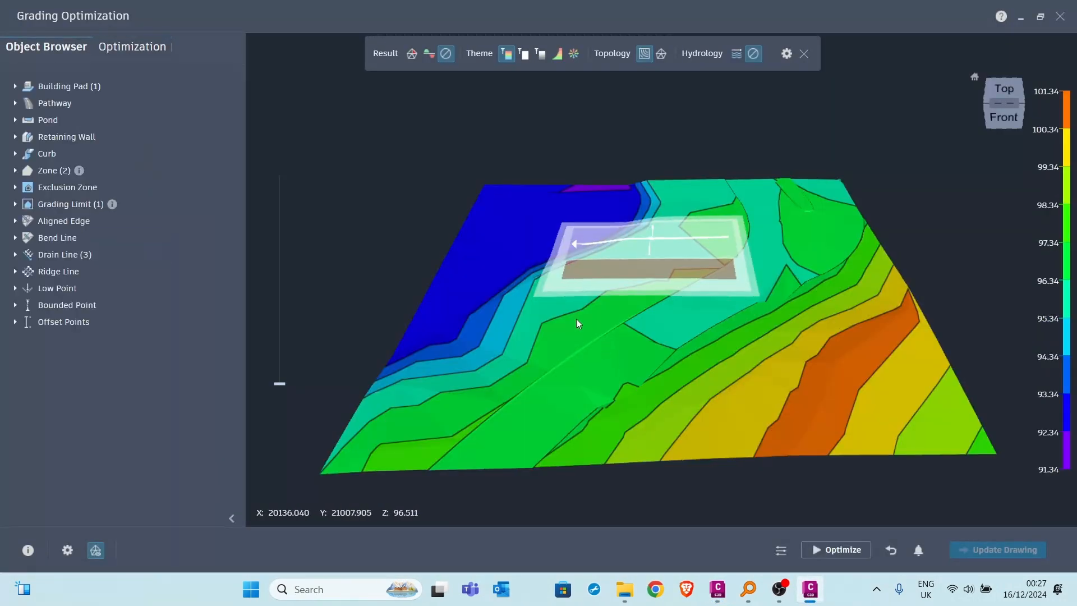
mouse_move(728, 369)
left_mouse_down()
mouse_move(728, 386)
mouse_move(717, 367)
mouse_move(728, 386)
left_mouse_up()
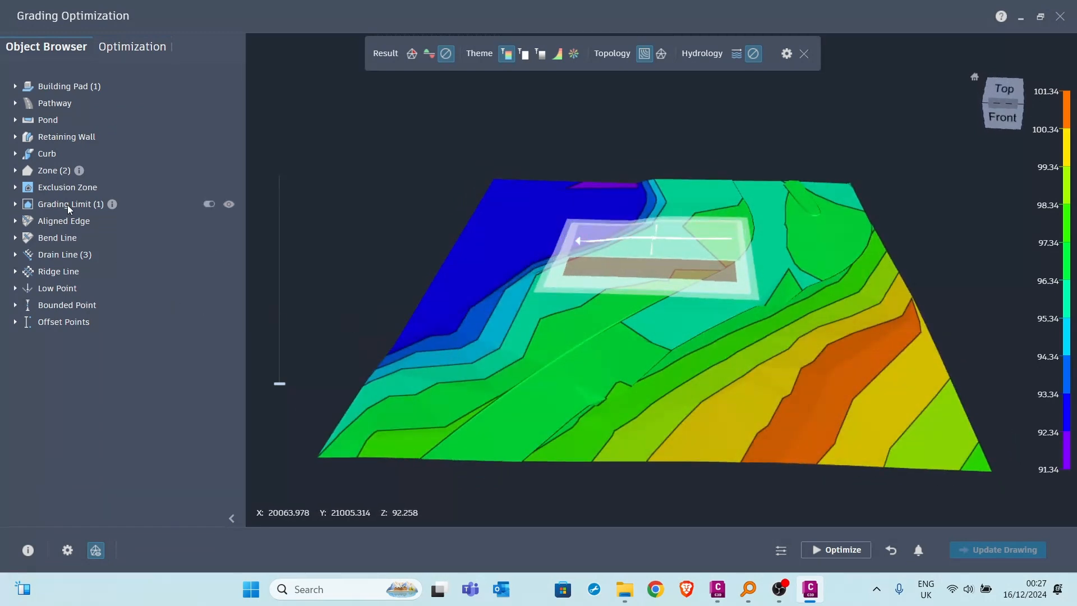
Review the constraint properties of grading limit Zone - 4 and of zones Zone - 5 and Zone - 6.
left_click(16, 204)
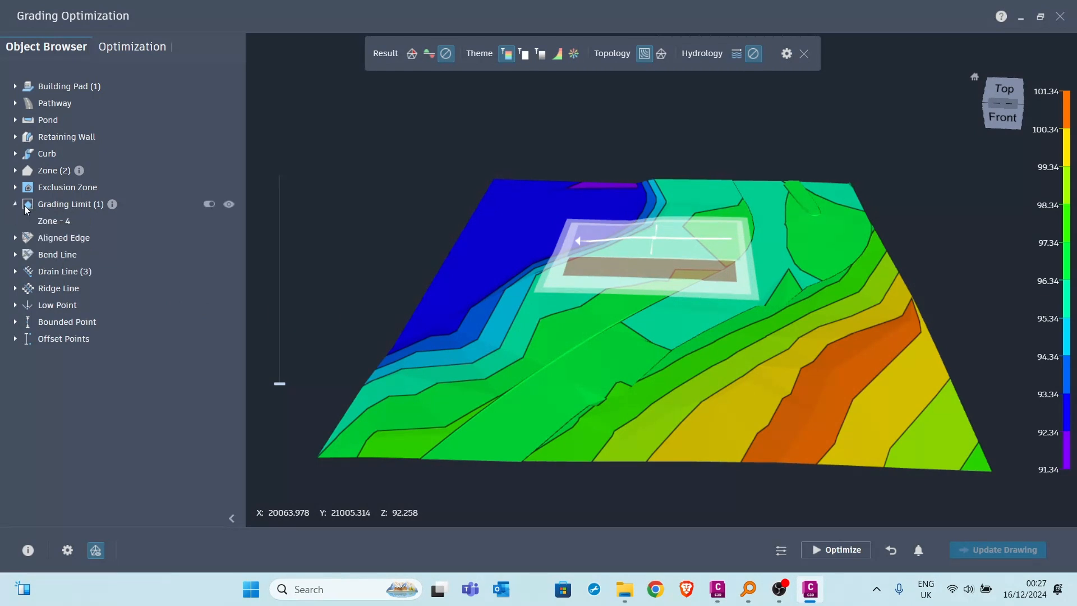
left_click(54, 221)
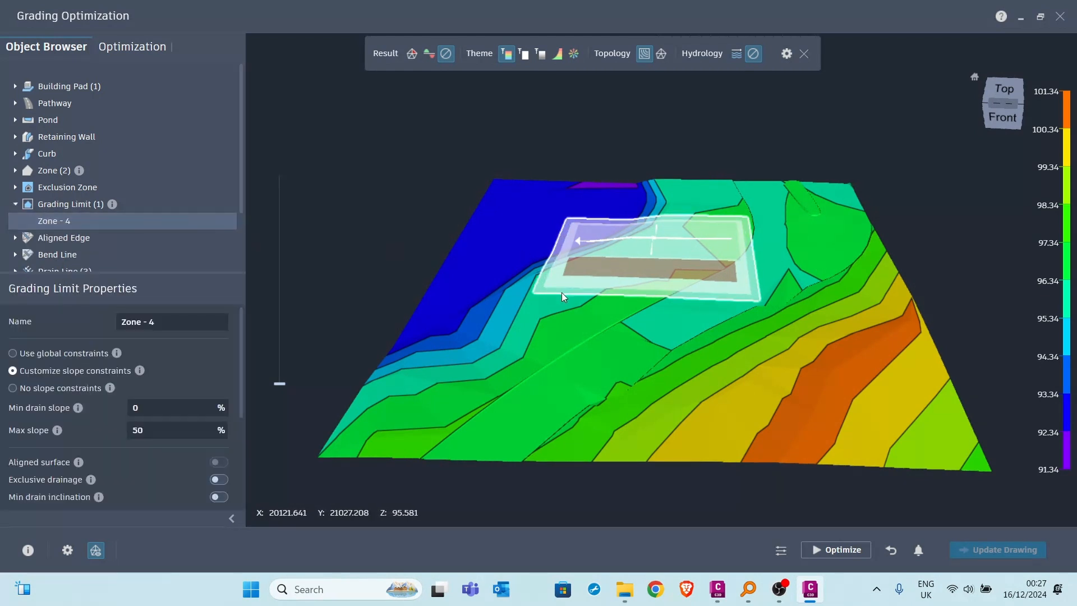
left_click(15, 171)
left_click(55, 189)
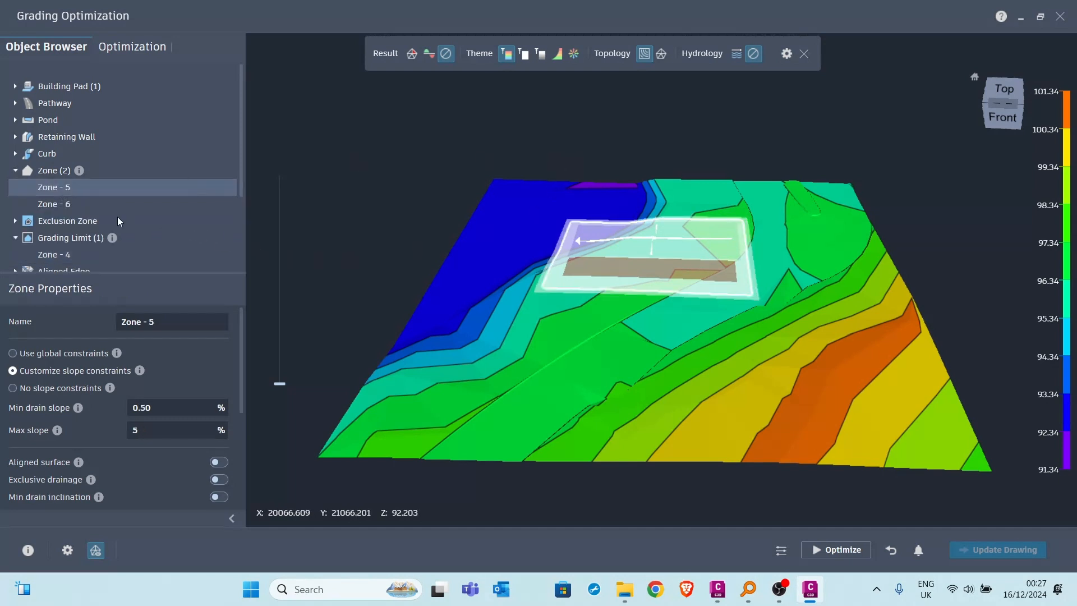
left_click(81, 204)
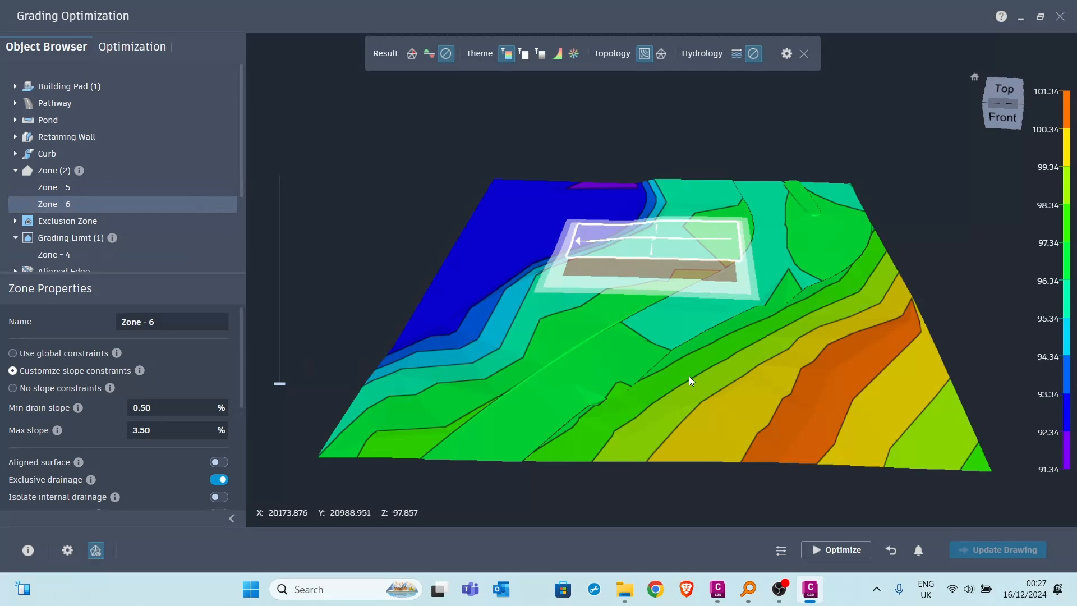
Check the optimization options, including the objective weights for balancing cut and fill and minimizing earthwork.
left_click(780, 550)
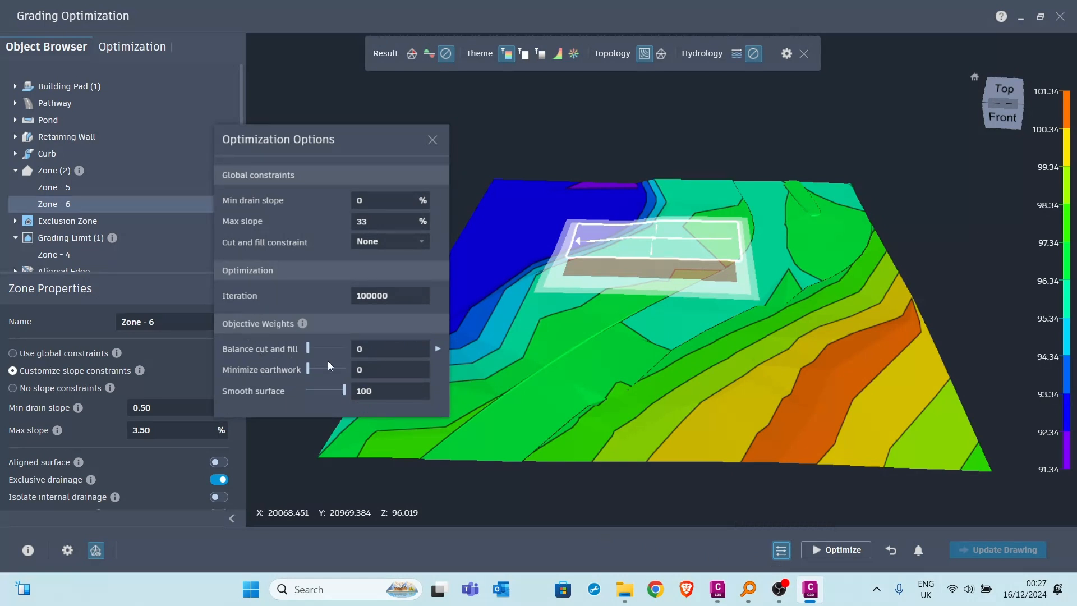
mouse_move(309, 350)
left_mouse_down()
mouse_move(373, 358)
mouse_move(298, 352)
left_mouse_up()
left_click_drag(351, 374, 308, 375)
left_click(431, 141)
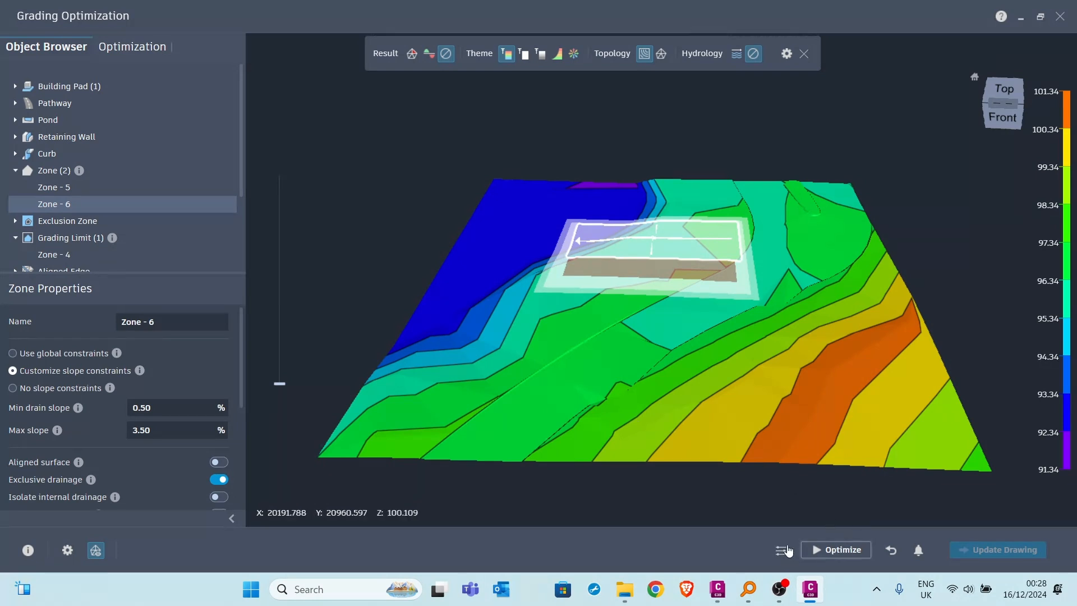
Run the grading optimization and read the notifications it raises.
left_click(833, 552)
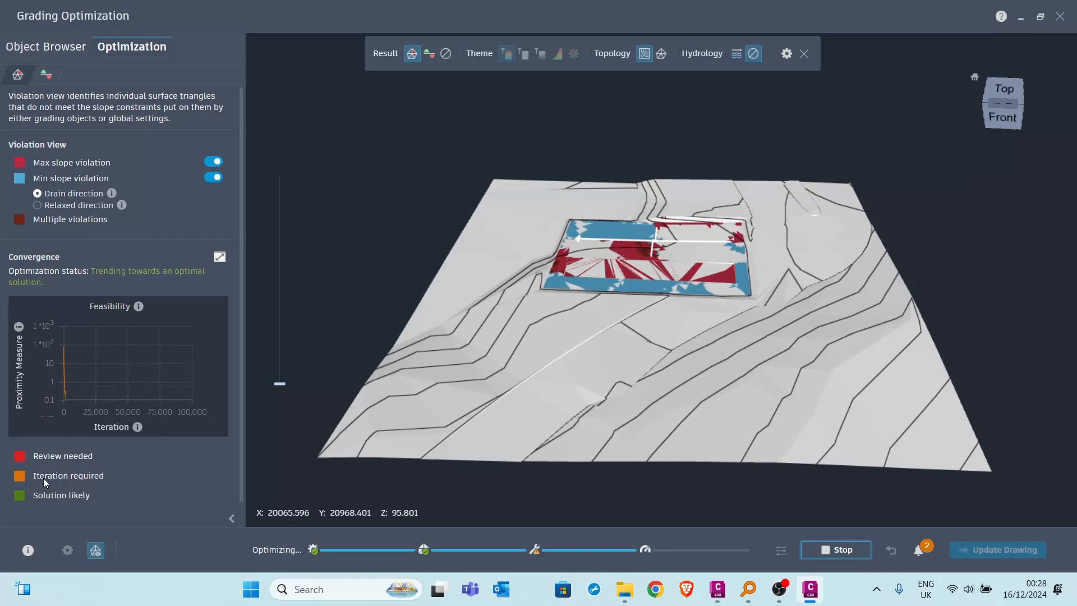
mouse_move(65, 399)
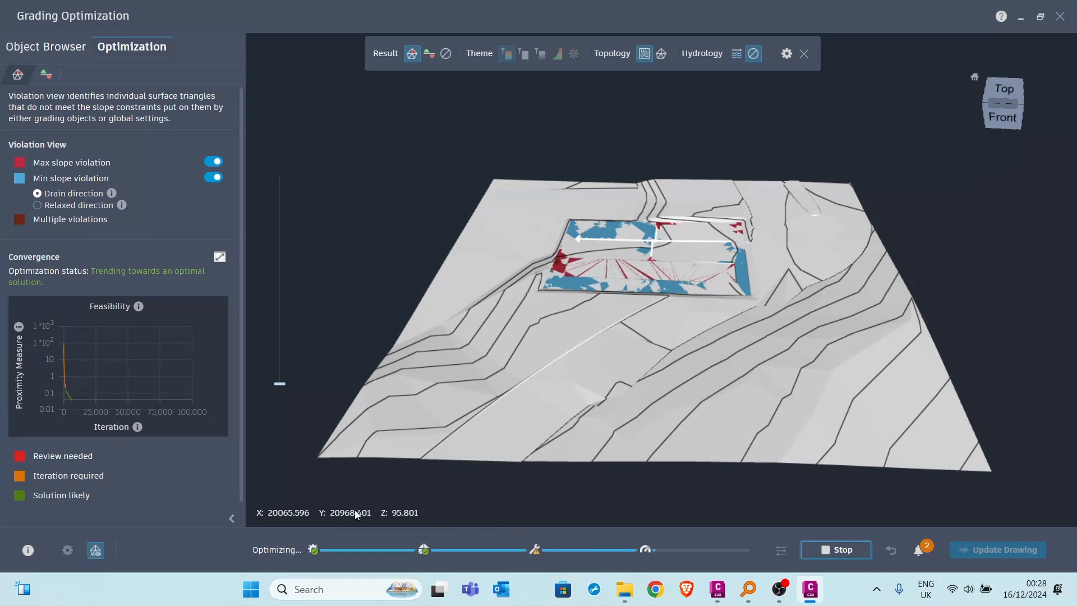
left_click(929, 554)
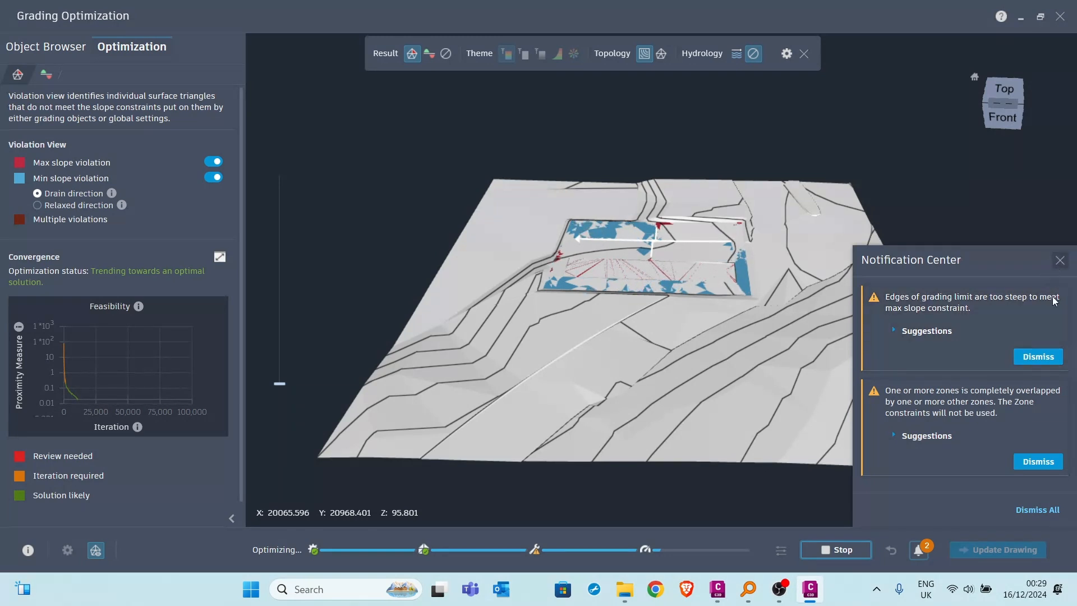
left_click(1060, 261)
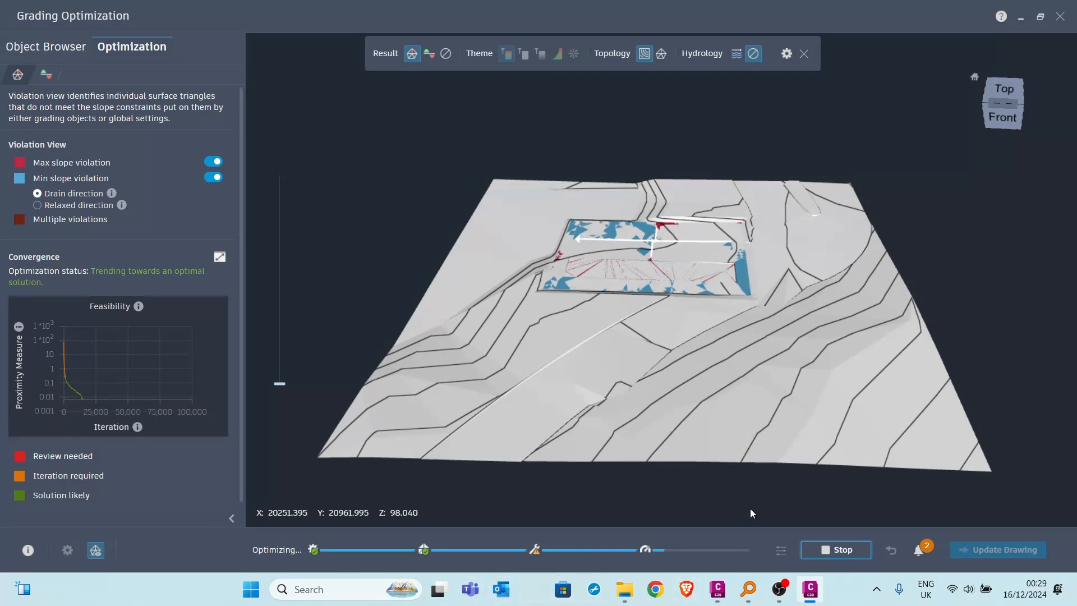
Stop the optimization and send its result to the drawing with feature lines excluded.
left_click(836, 552)
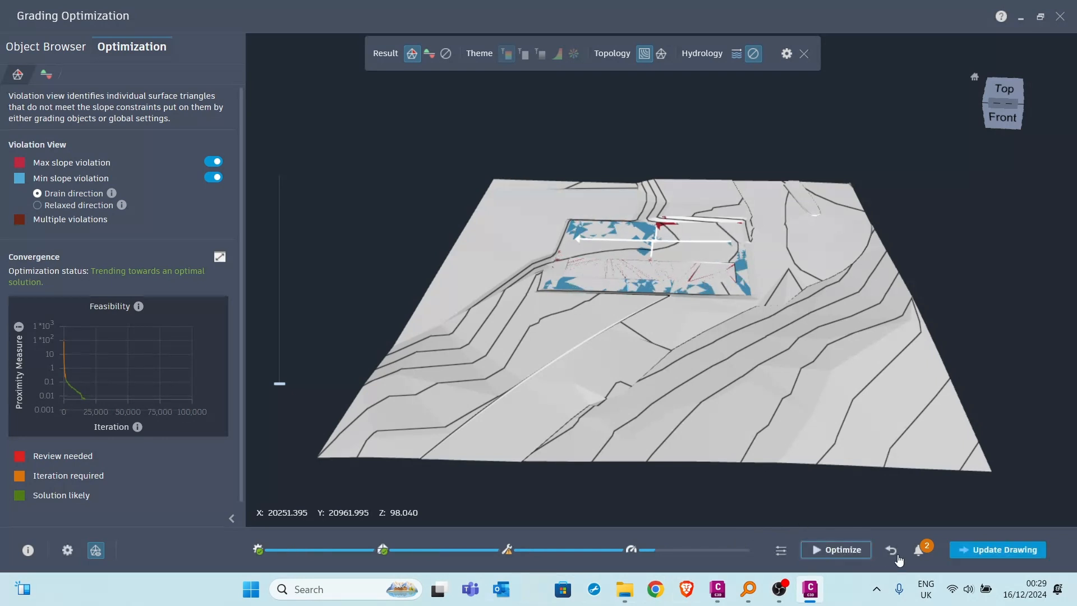
left_click(990, 552)
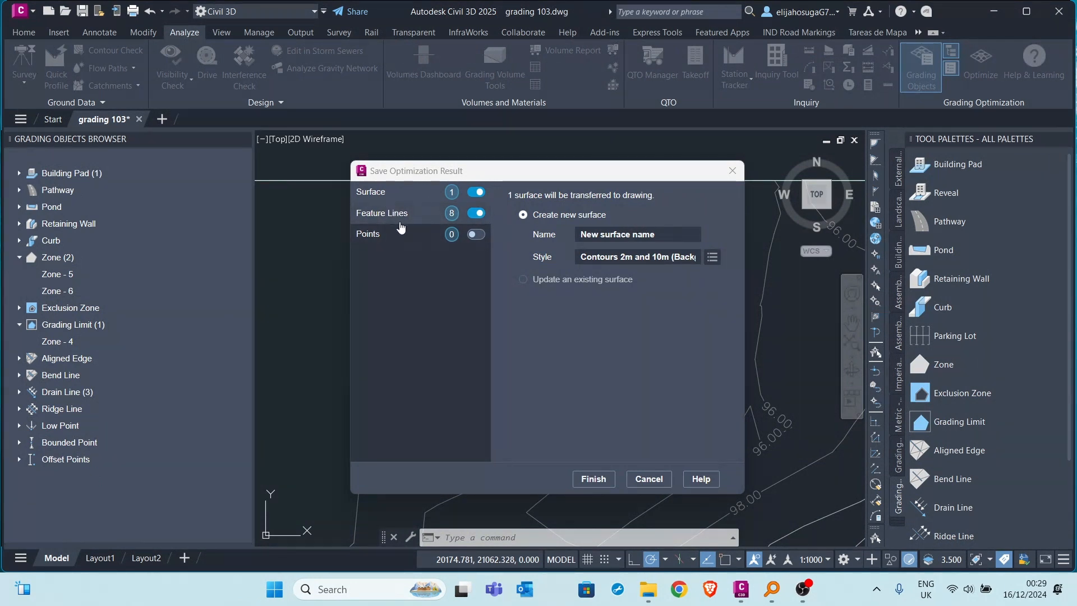
left_click(480, 213)
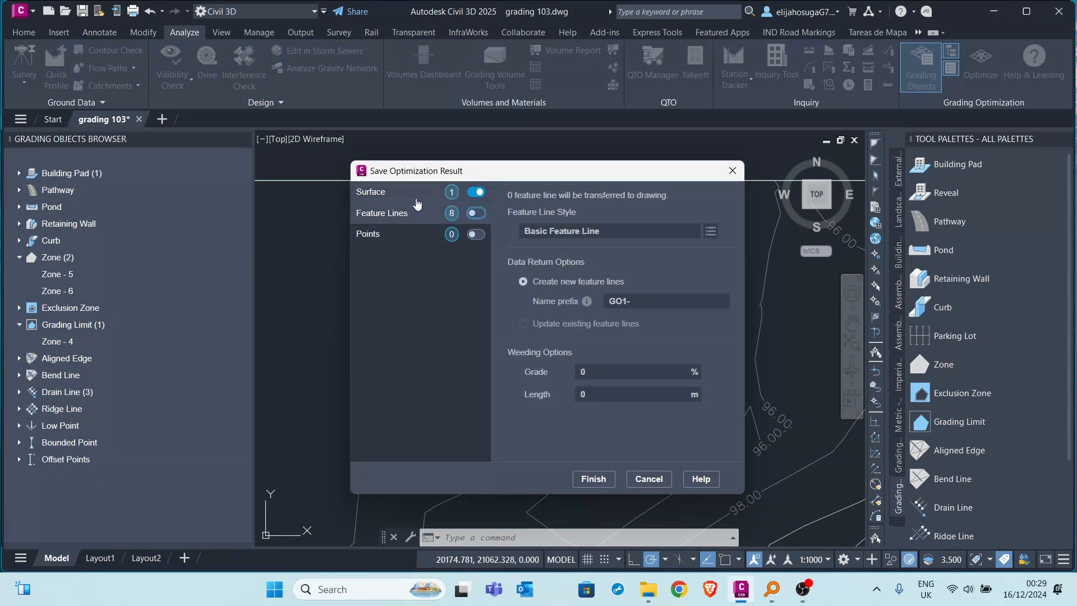
Save the result as a new surface named Optimized Surface with the Contours 1m and 5m (Design) style.
left_click(392, 197)
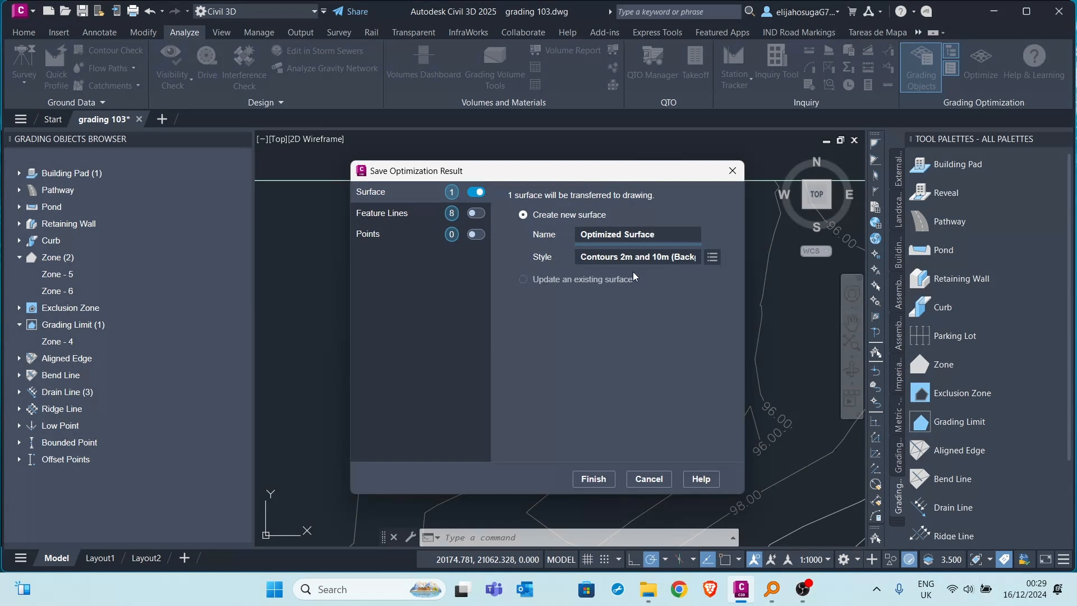
left_click(713, 257)
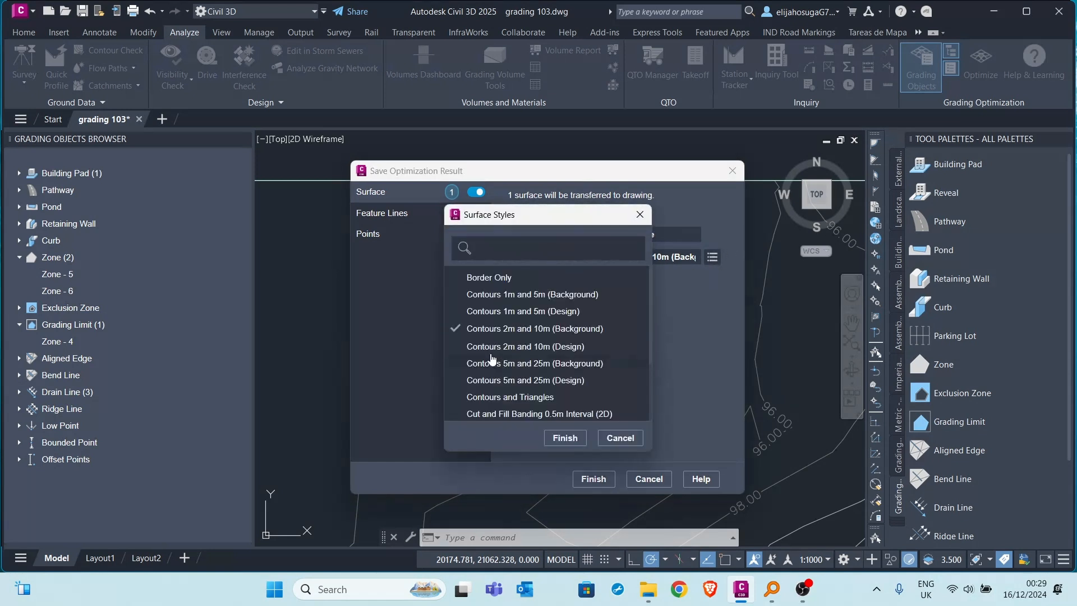
left_click(520, 311)
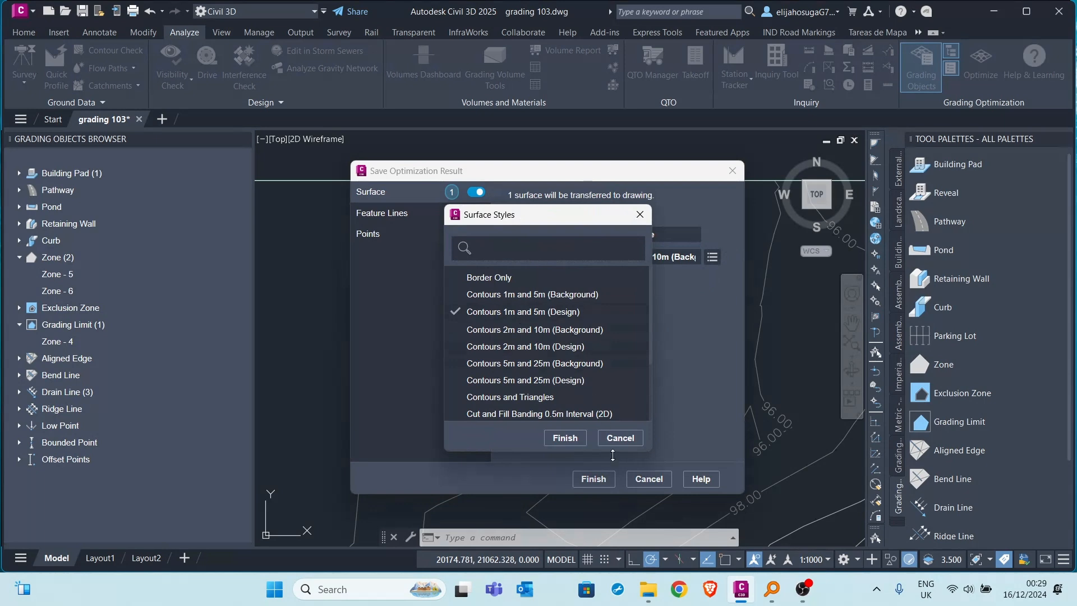
left_click(581, 442)
left_click(597, 479)
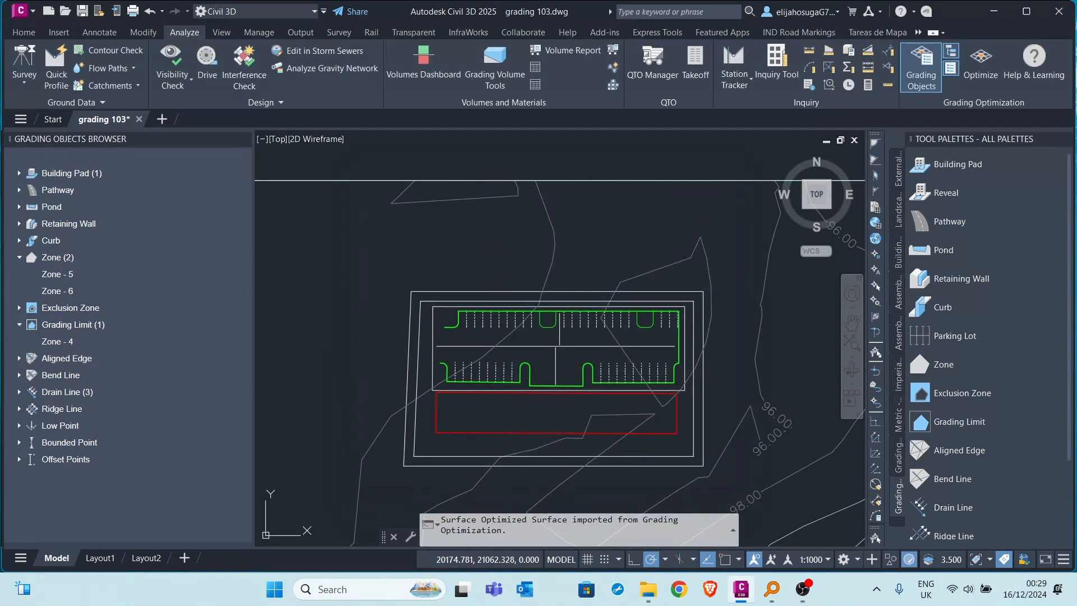
Examine the contours of the imported surface around the parking lot, the building pad and the surrounding terrain.
scroll(676, 277, "down", 3)
scroll(627, 300, "up", 2)
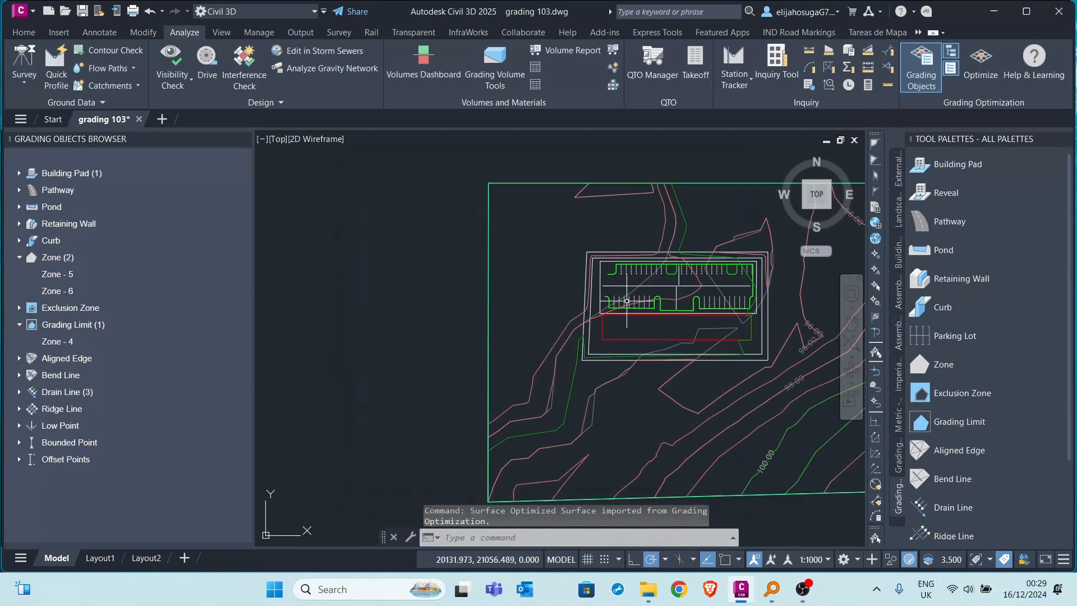
scroll(644, 353, "up", 3)
scroll(597, 361, "down", 5)
middle_click_drag(599, 363, 543, 376)
scroll(516, 278, "up", 2)
scroll(516, 280, "down", 2)
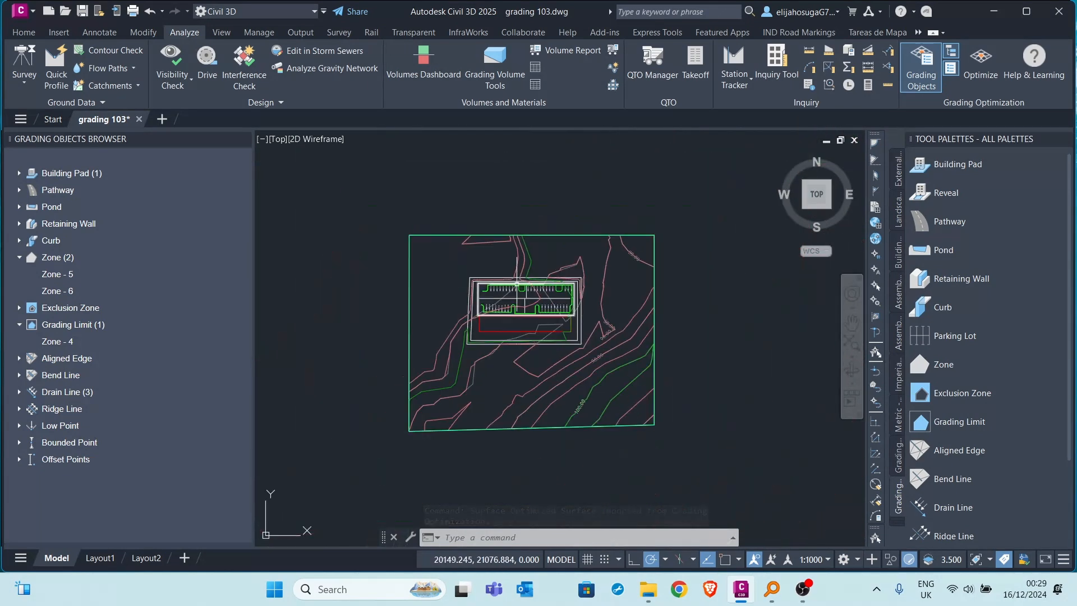
scroll(574, 359, "up", 5)
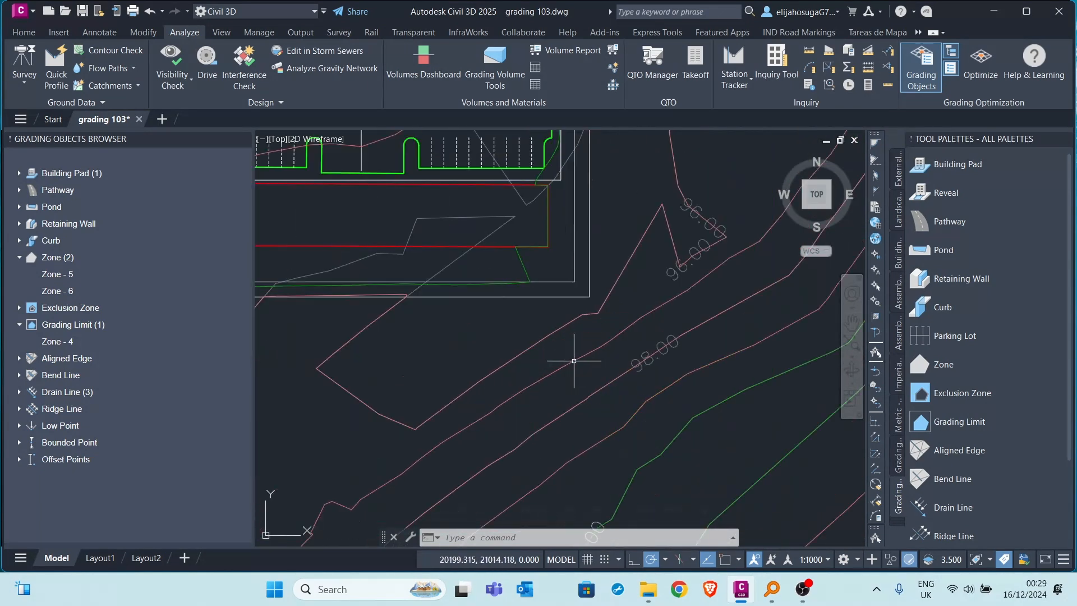
Open the optimized surface in the Object Viewer and examine its shaded model from the southeast isometric view.
left_click(550, 332)
scroll(526, 319, "down", 5)
right_click(520, 323)
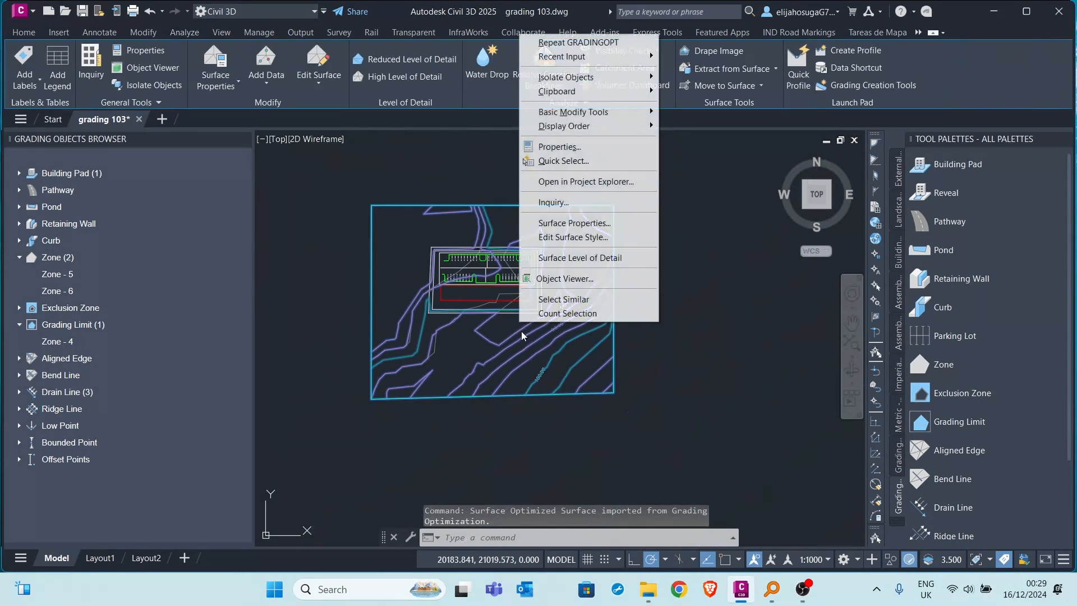
left_click(564, 278)
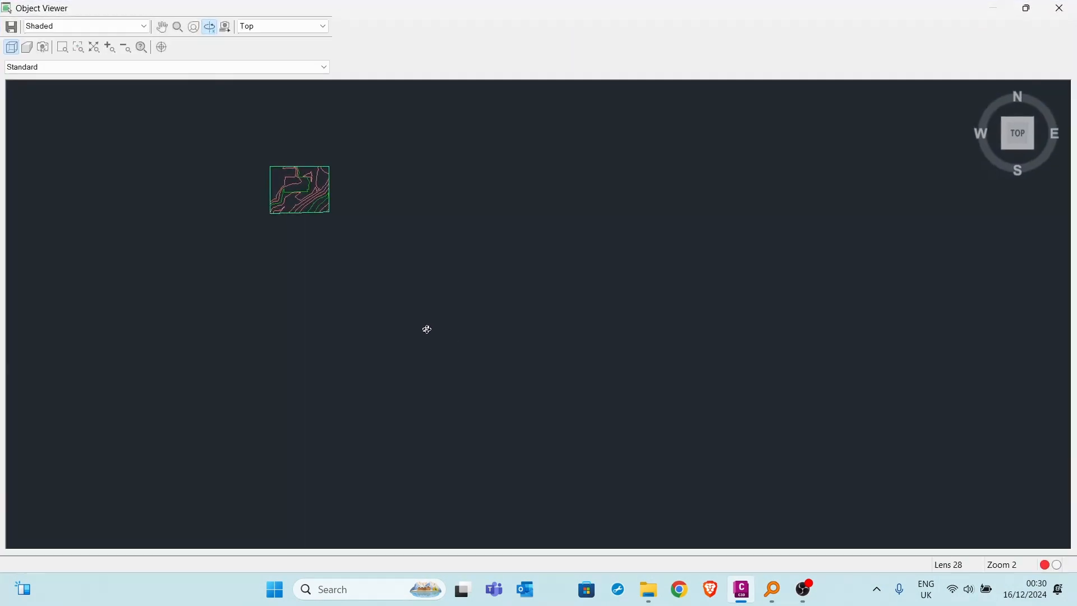
left_click(1032, 149)
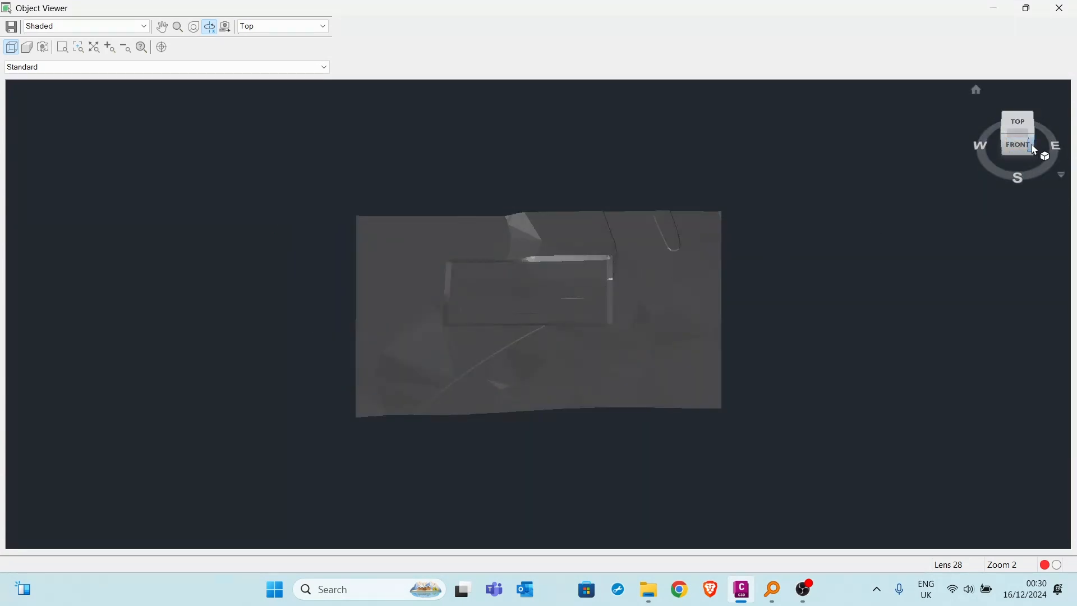
left_click(1032, 138)
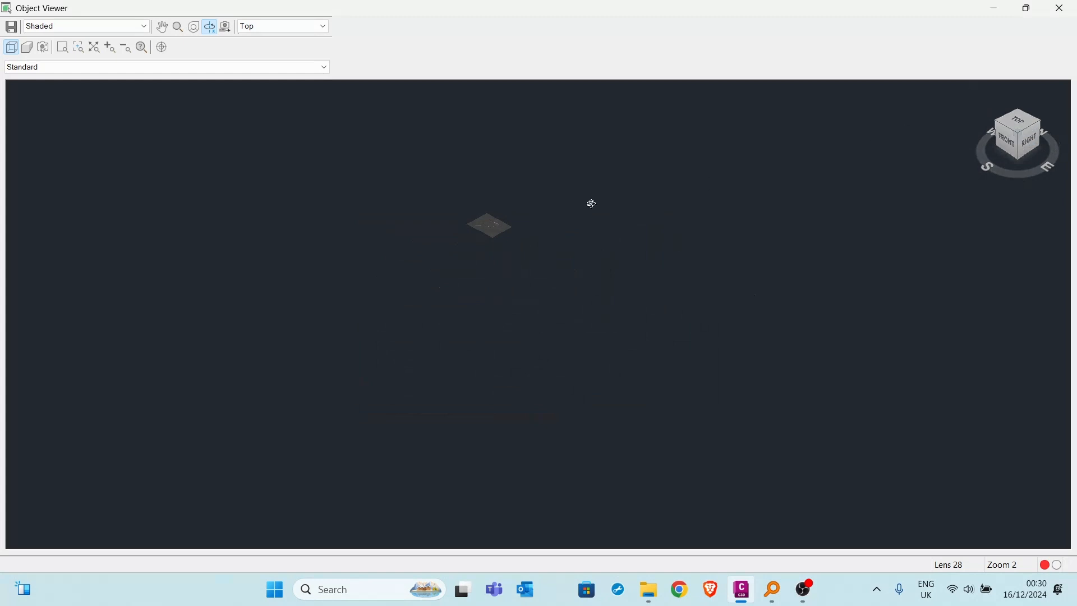
scroll(479, 230, "up", 3)
middle_click_drag(460, 185, 532, 342)
scroll(481, 260, "up", 2)
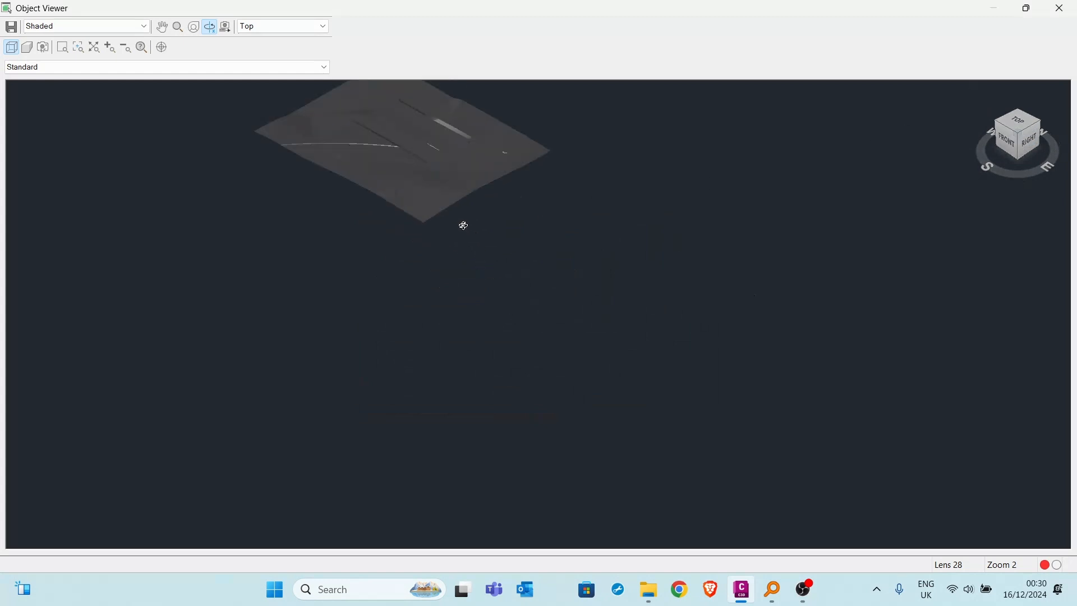
middle_click_drag(468, 230, 523, 349)
scroll(498, 319, "up", 1)
scroll(458, 244, "up", 1)
middle_click_drag(441, 243, 508, 353)
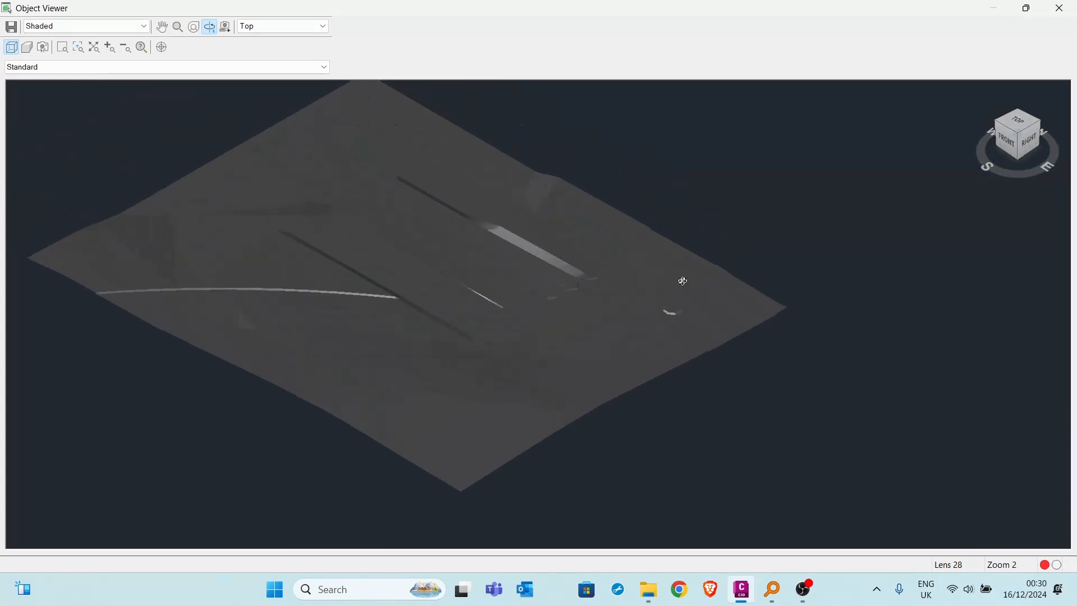
Orbit the shaded surface to inspect the graded pad and side slopes from the front and southwest, and close the viewer.
mouse_move(1020, 132)
left_mouse_down()
mouse_move(1029, 140)
mouse_move(1041, 99)
left_mouse_up()
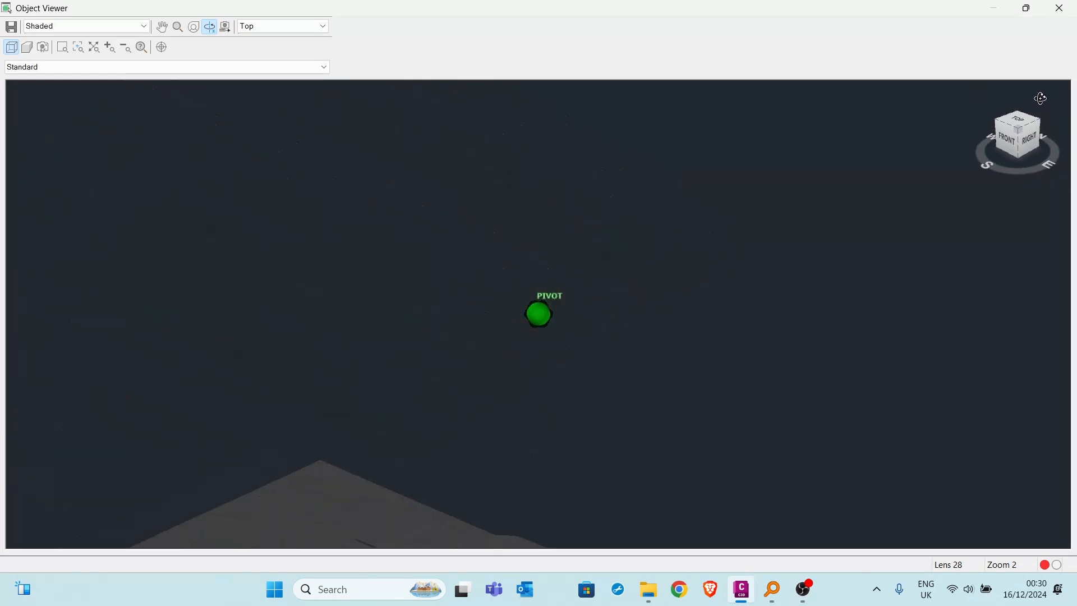
left_click_drag(1014, 135, 1000, 137)
left_click(1021, 135)
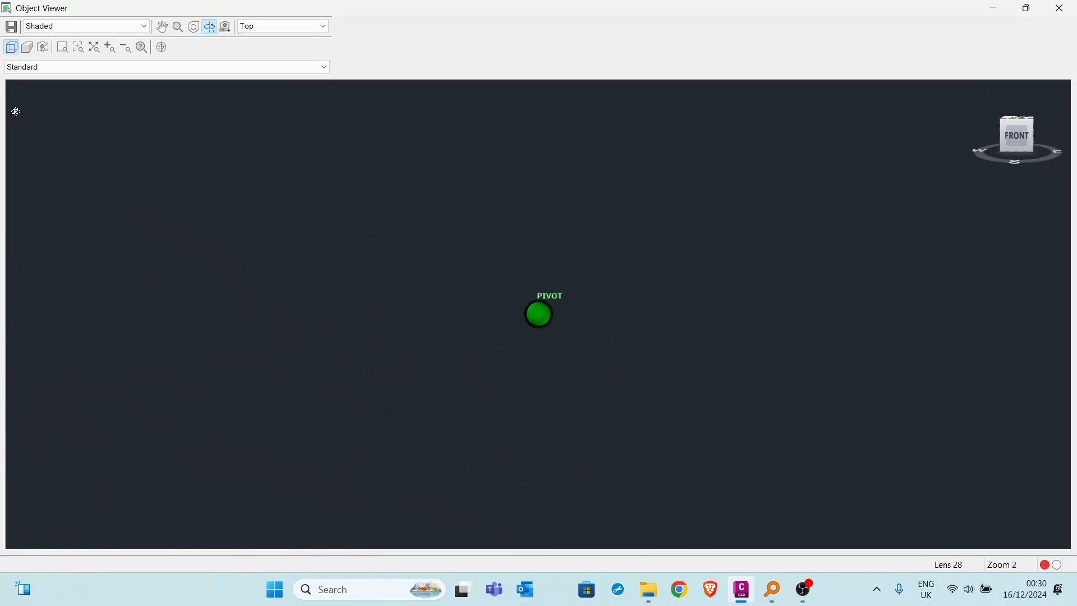
mouse_move(50, 108)
left_mouse_down()
mouse_move(399, 216)
mouse_move(365, 300)
mouse_move(531, 304)
left_mouse_up()
scroll(552, 306, "up", 6)
middle_click_drag(744, 278, 577, 362)
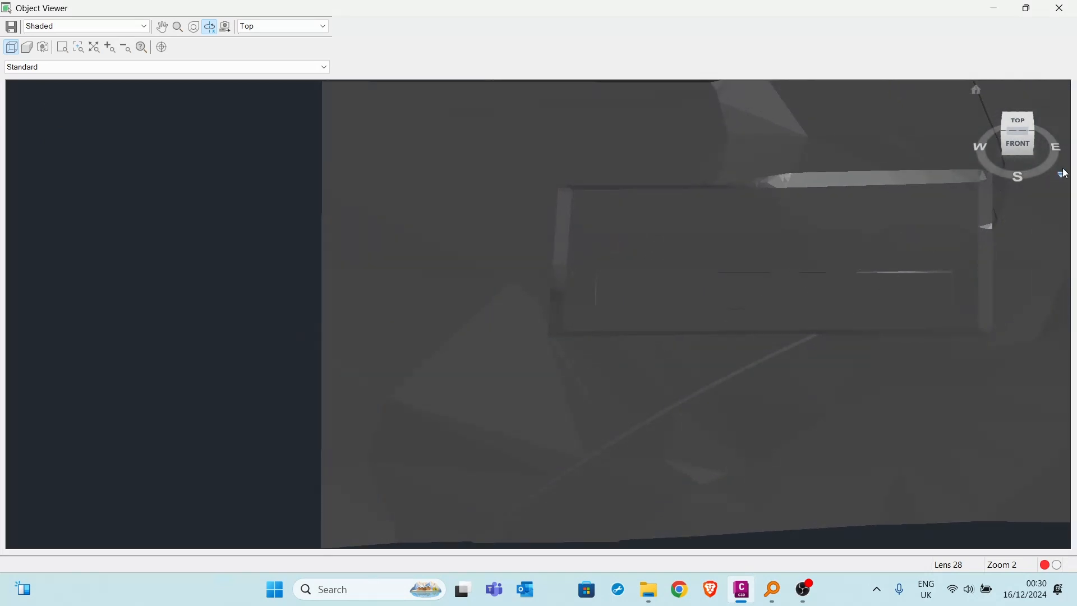
left_click(1032, 132)
left_click_drag(1046, 132, 1058, 124)
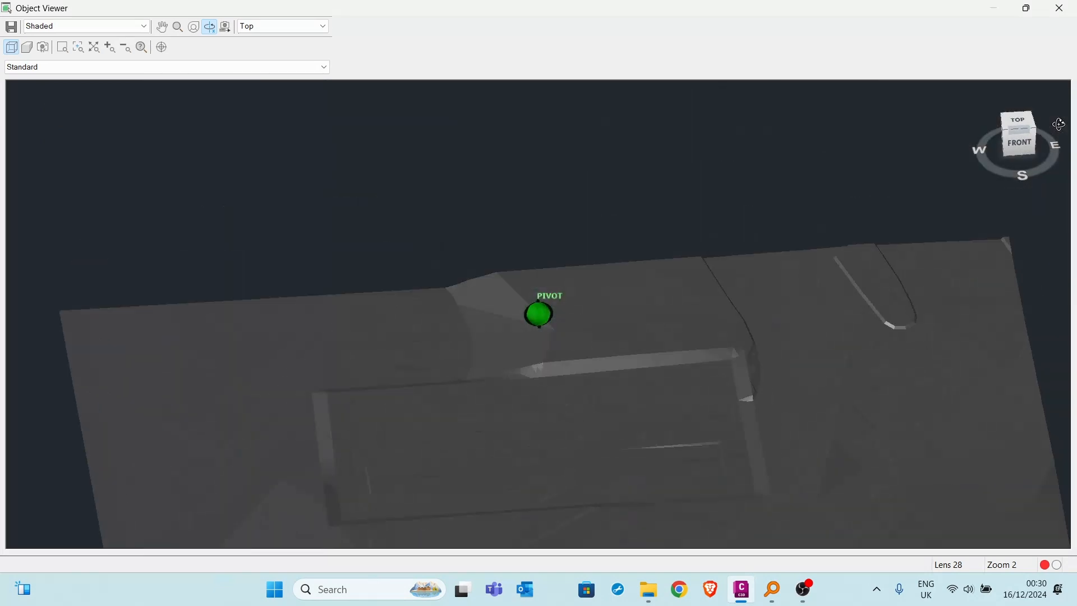
left_click_drag(858, 336, 662, 448)
left_click_drag(377, 425, 713, 281)
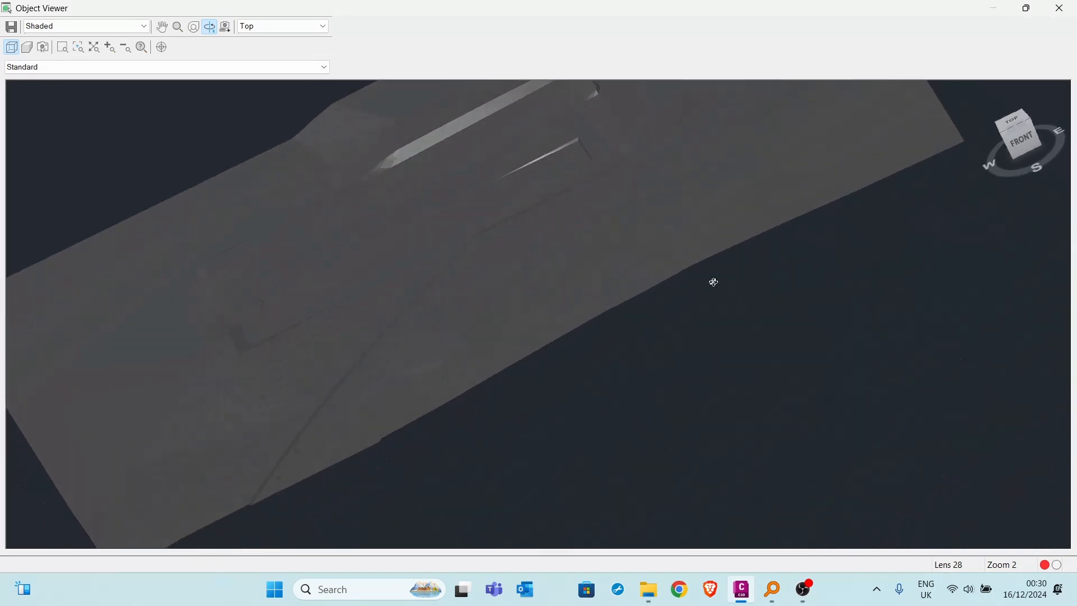
left_click(1008, 141)
middle_click_drag(457, 337, 500, 473)
scroll(577, 378, "up", 8)
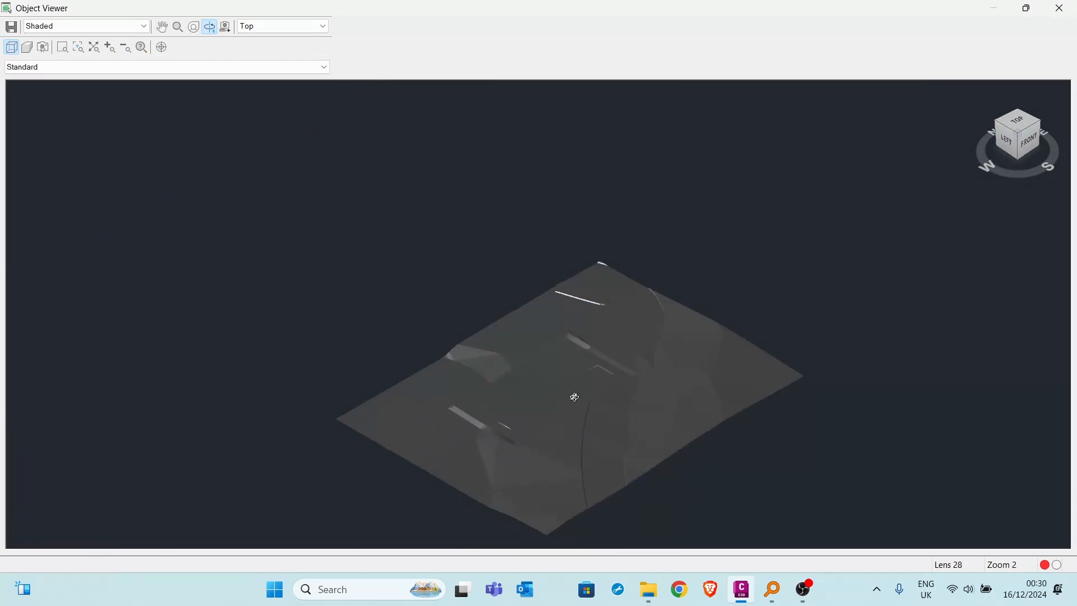
middle_click_drag(581, 401, 648, 276)
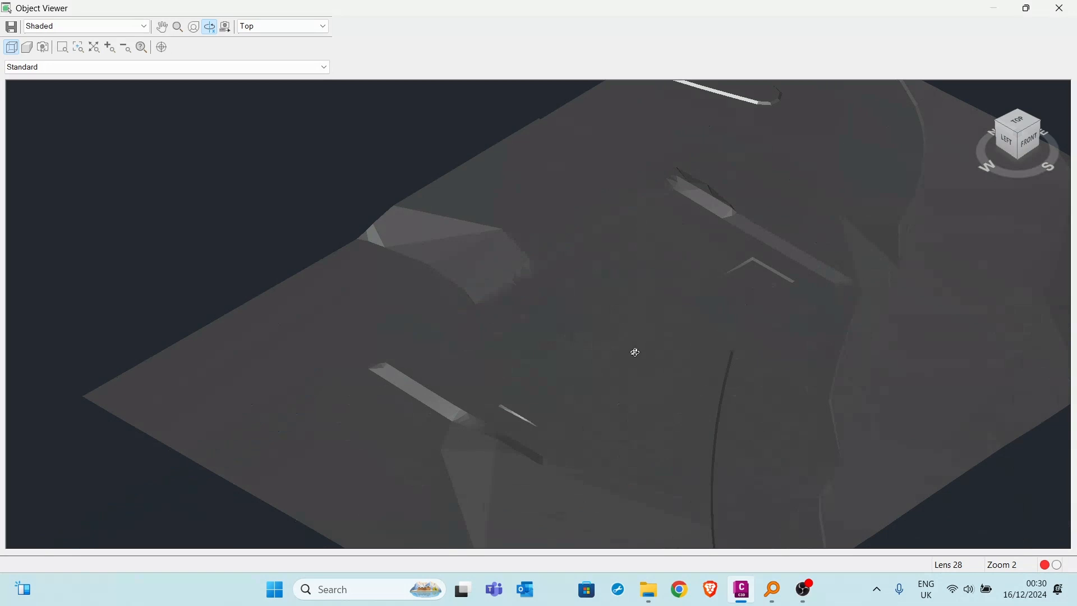
left_click(1068, 11)
Start a Water Drop analysis on Optimized Surface with a marker placed at each start point.
scroll(457, 313, "up", 2)
middle_click_drag(457, 313, 481, 332)
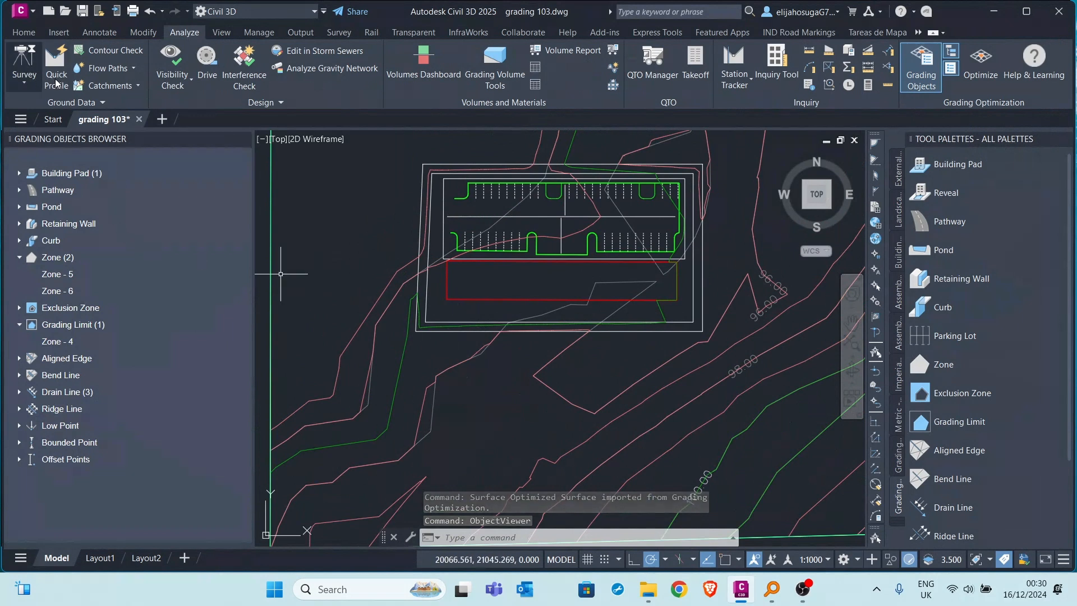
left_click(107, 68)
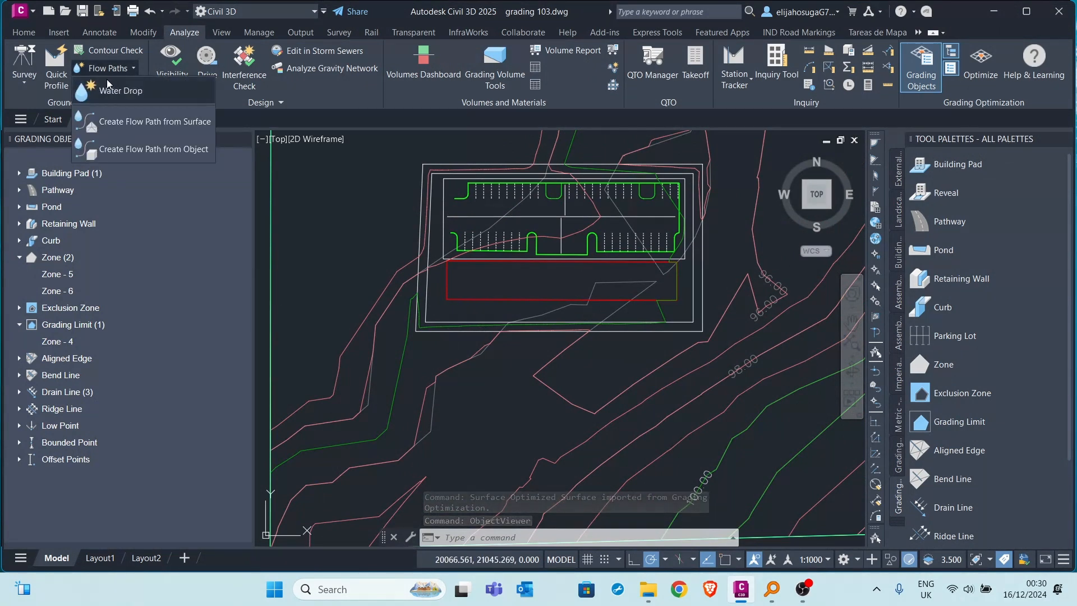
left_click(137, 100)
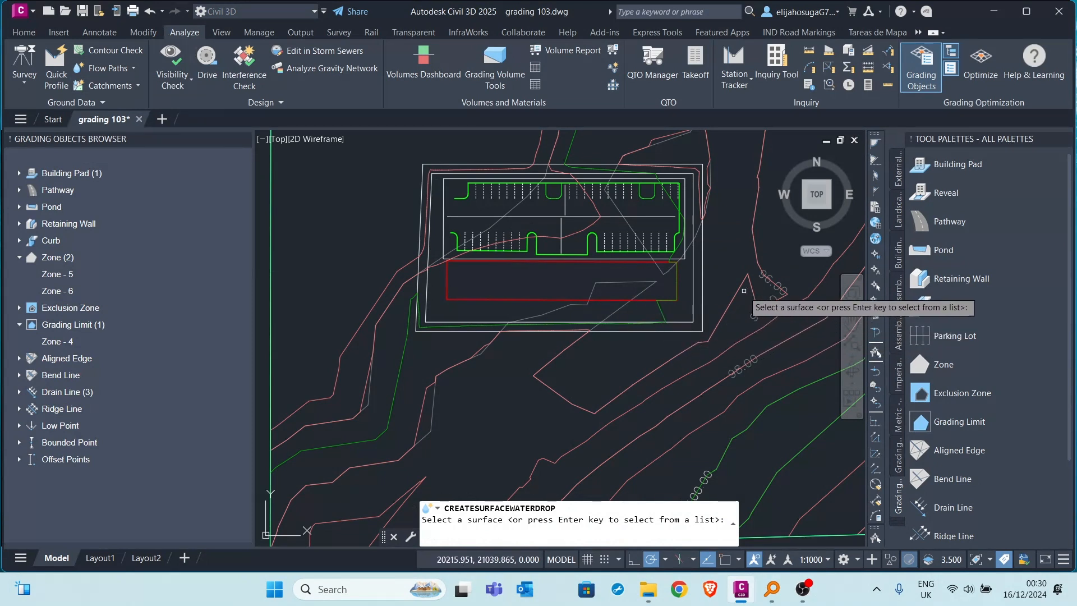
middle_click_drag(405, 240, 295, 247)
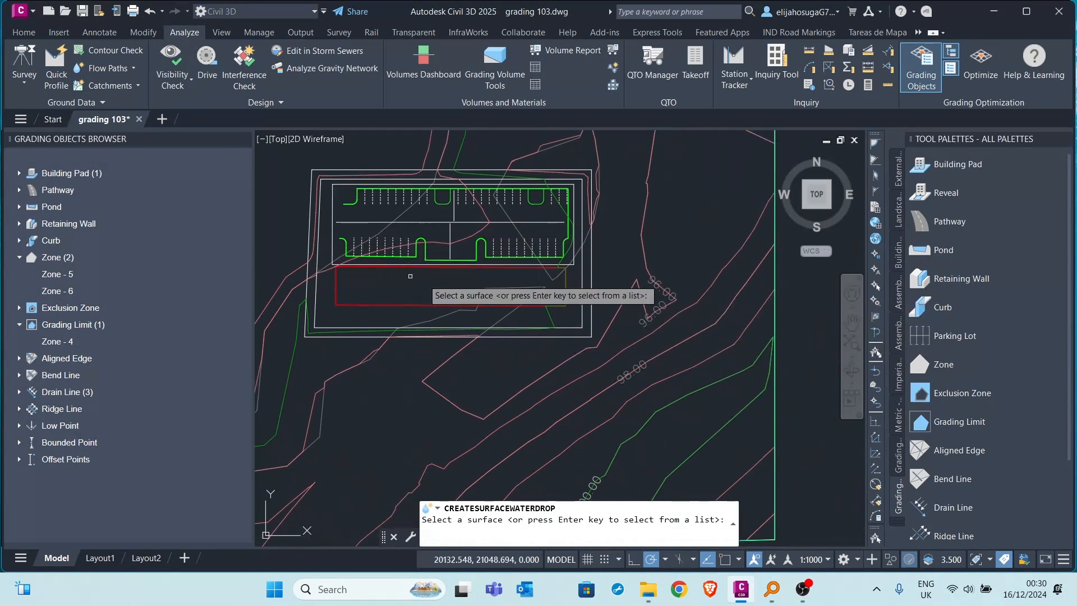
left_click(619, 262)
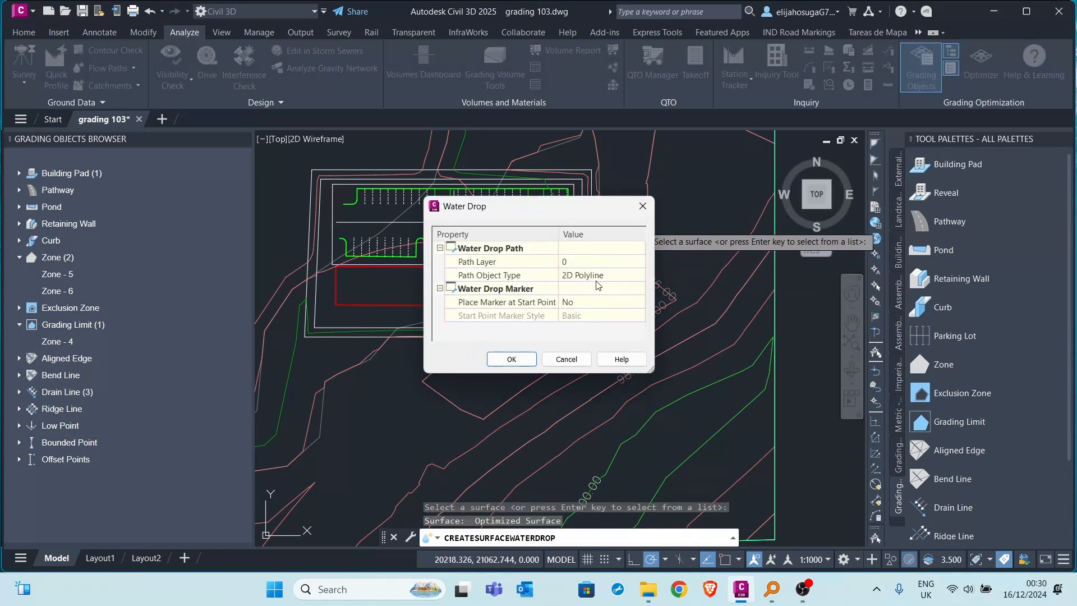
left_click(582, 306)
left_click(586, 306)
left_click(584, 322)
left_click(512, 360)
Trace four water drop paths from the parking lot's eastern stalls, two in the south row and two in the north row.
scroll(579, 323, "up", 5)
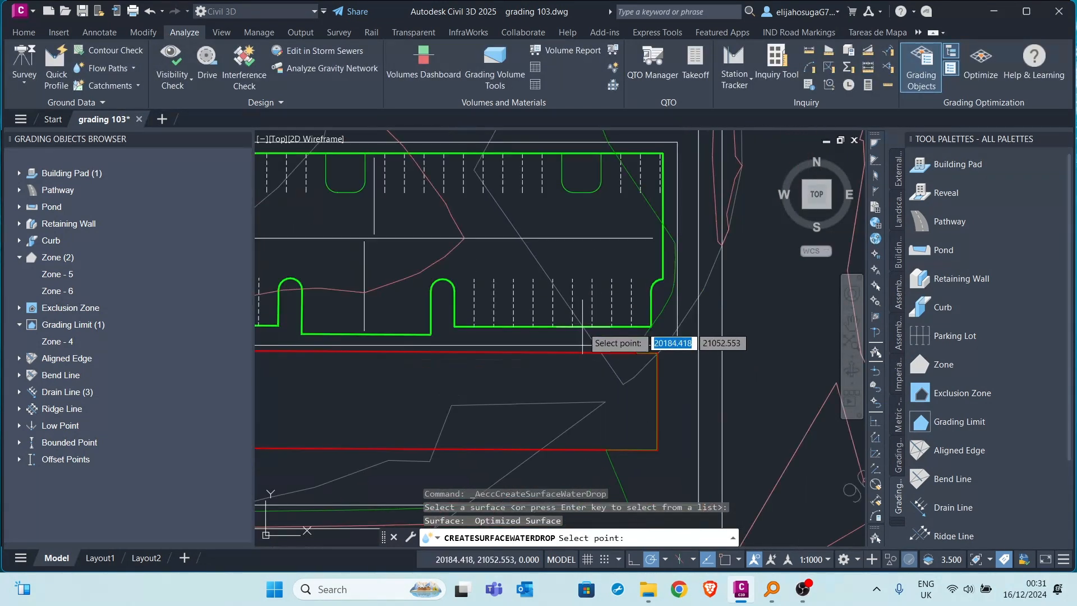
left_click(586, 330)
left_click(636, 282)
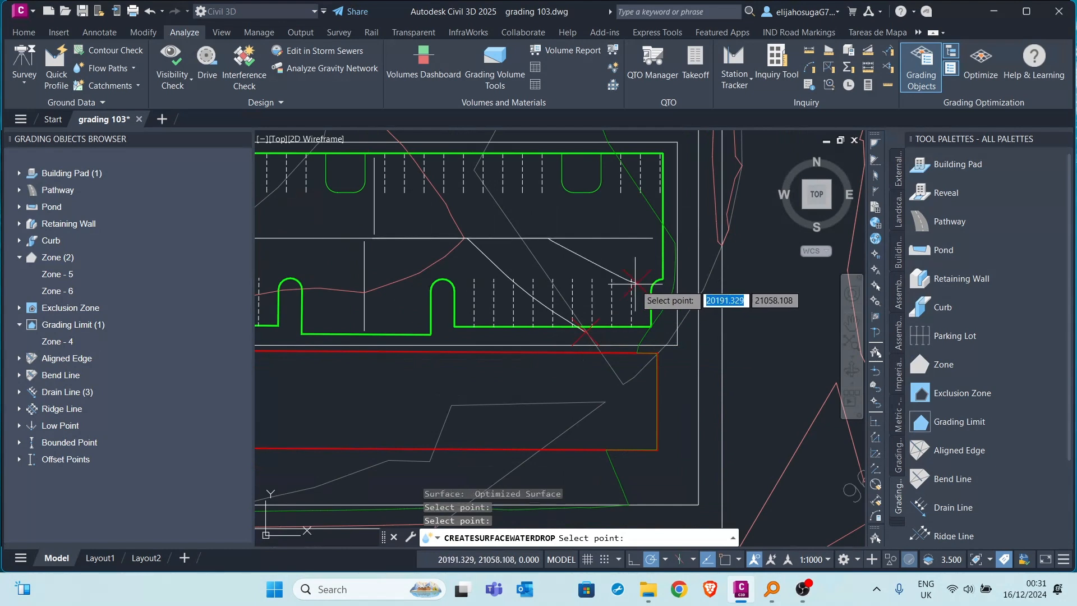
left_click(639, 199)
left_click(547, 170)
Trace three more water drop paths along the middle and western part of the north stall row.
middle_click_drag(450, 209, 579, 242)
left_click(550, 204)
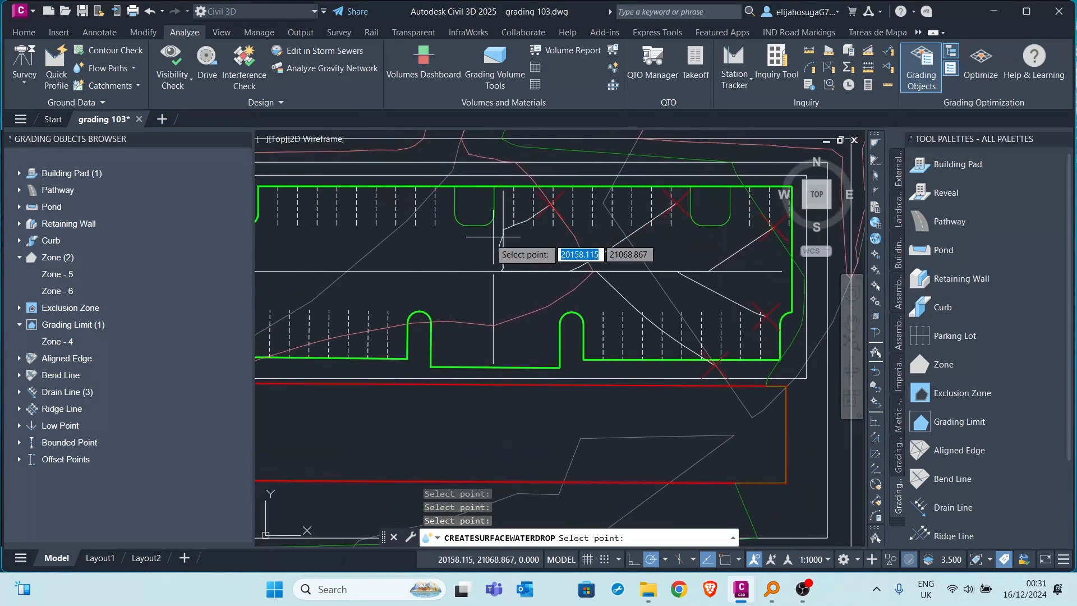
middle_click_drag(467, 243, 558, 284)
left_click(508, 249)
left_click(443, 248)
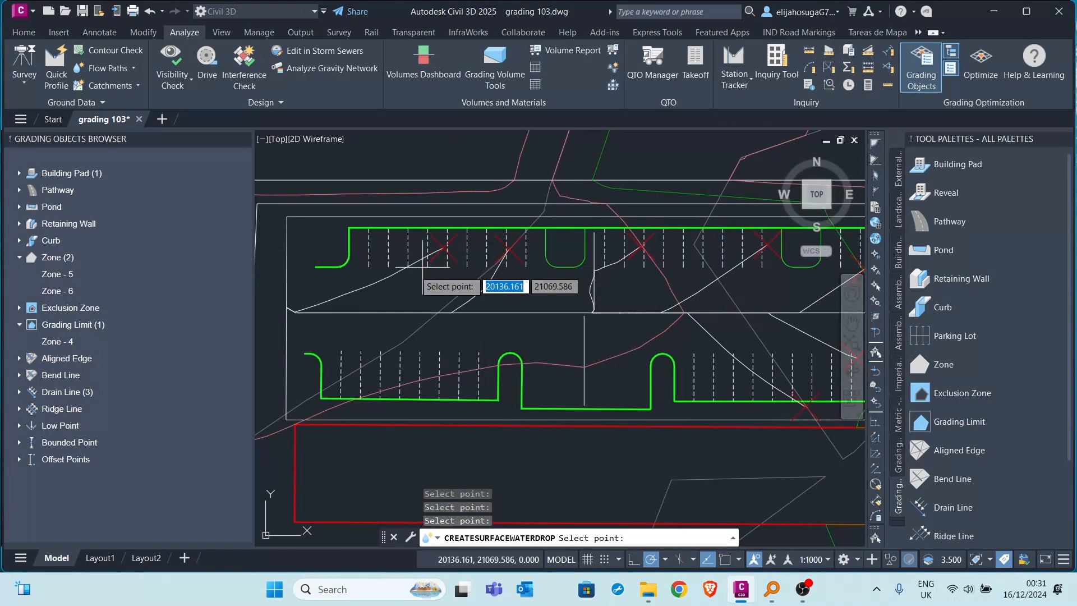
Trace four water drop paths from the western half of the parking lot's south side.
left_click(550, 385)
left_click(457, 372)
left_click(383, 375)
left_click(311, 339)
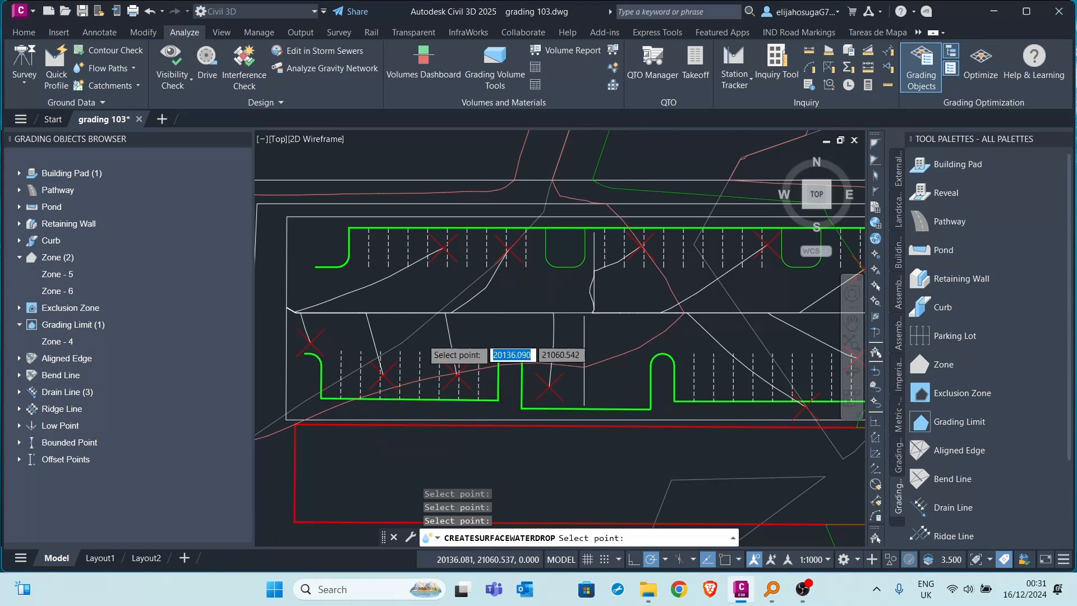
Trace water drop paths from points spread across the red building pad rectangle and end the Water Drop analysis.
scroll(422, 339, "down", 2)
scroll(398, 241, "down", 2)
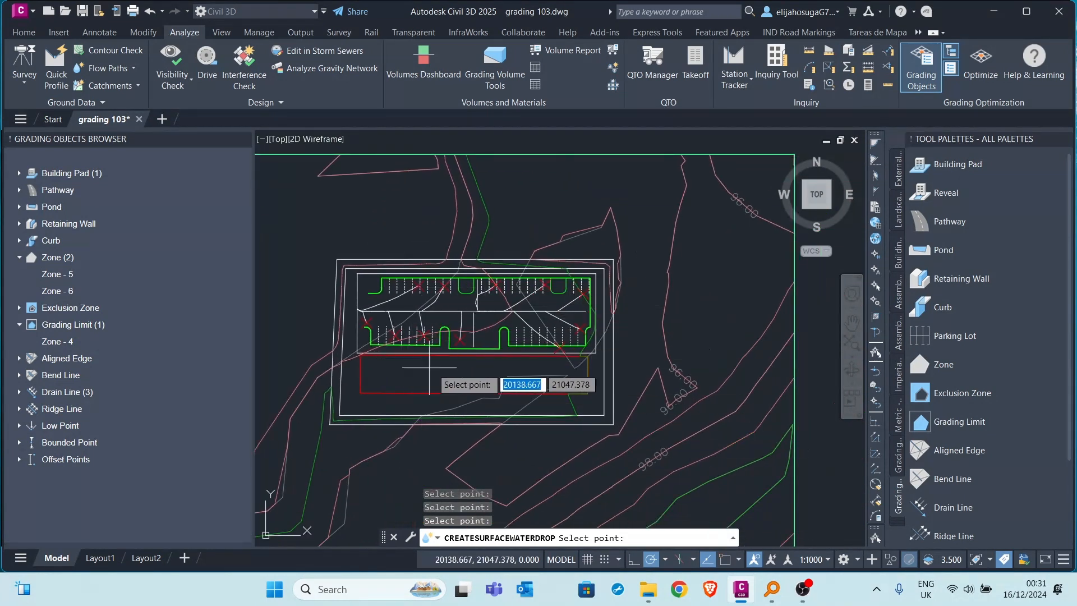
scroll(457, 360, "up", 2)
left_click(578, 368)
left_click(639, 368)
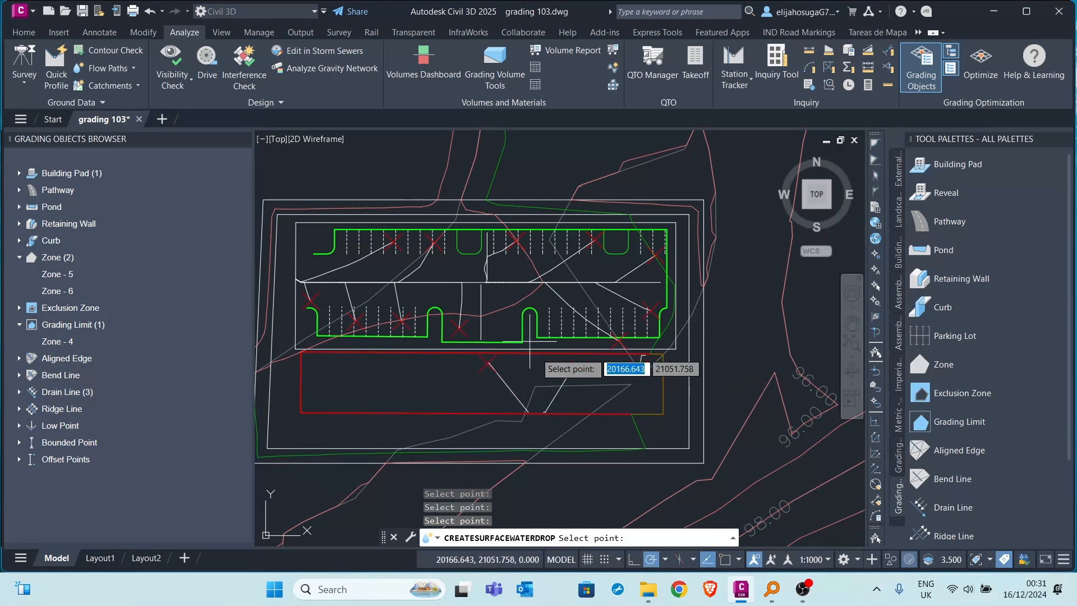
left_click(326, 393)
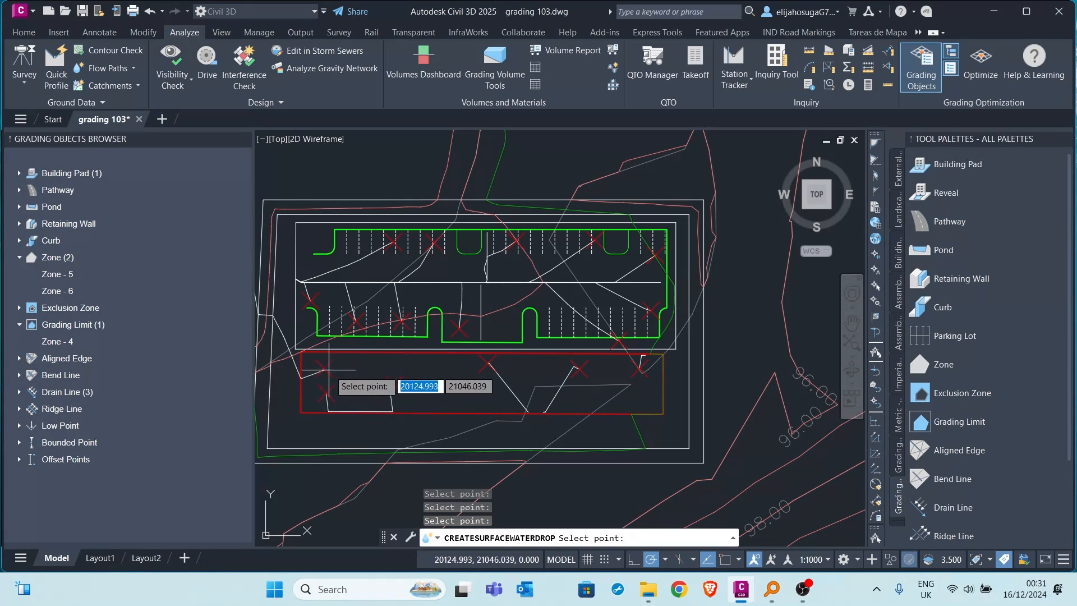
left_click(422, 366)
left_click(485, 380)
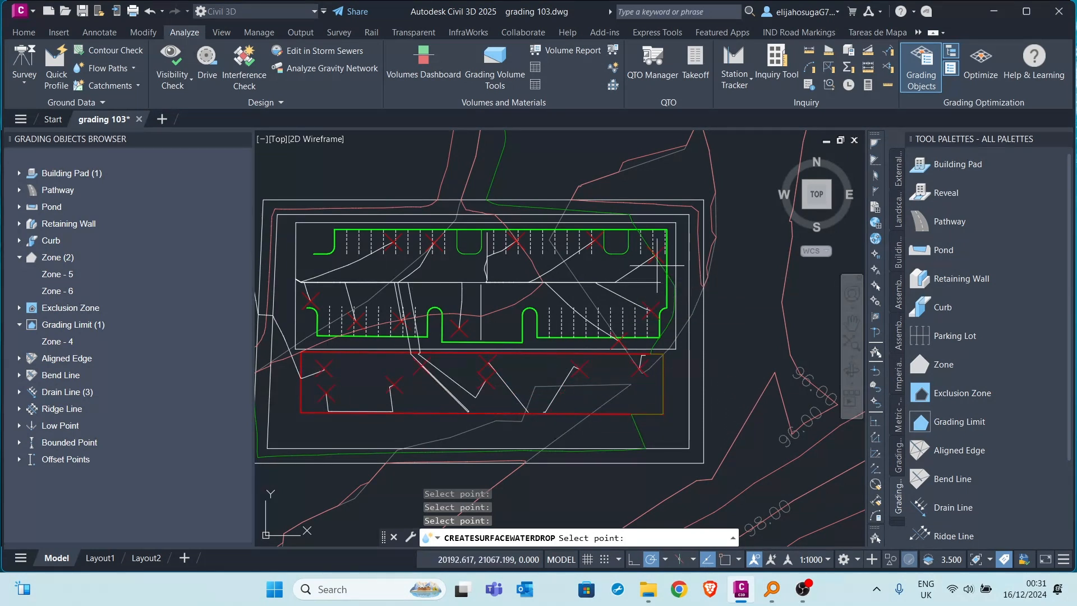
scroll(594, 255, "down", 4)
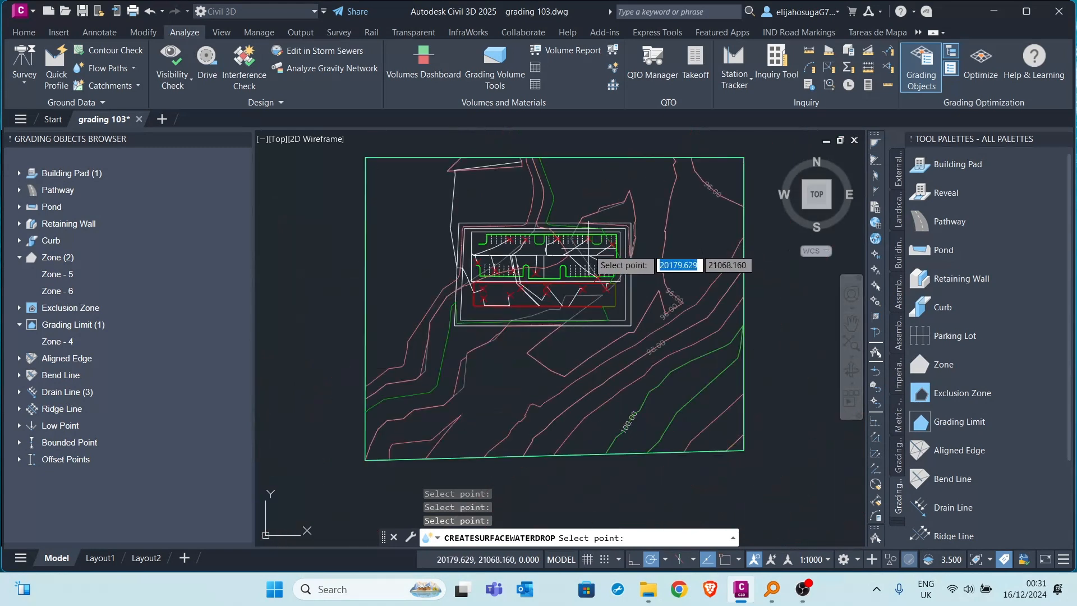
key("Escape")
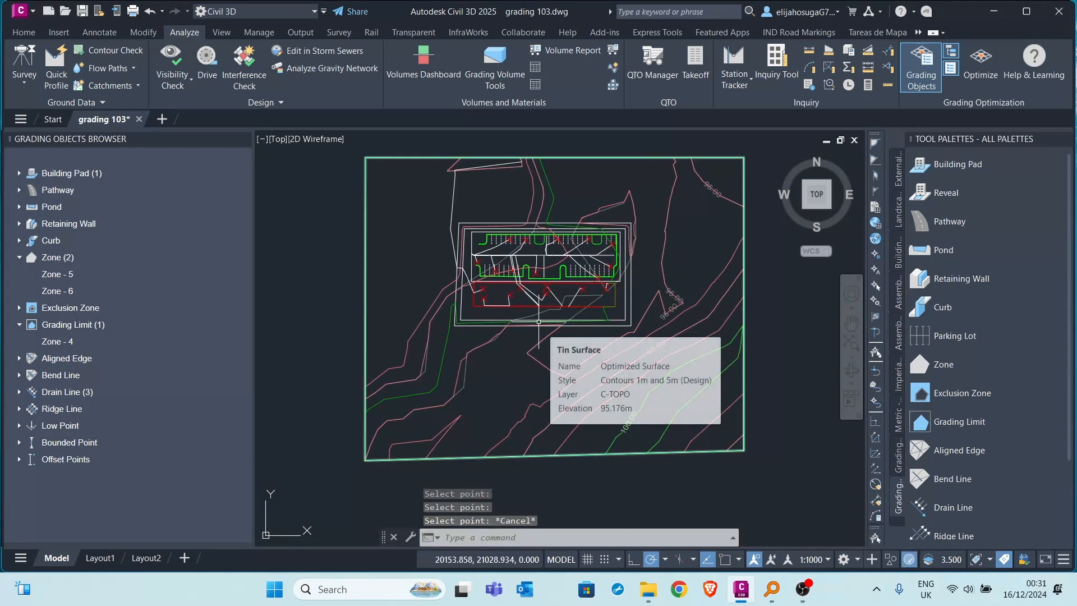